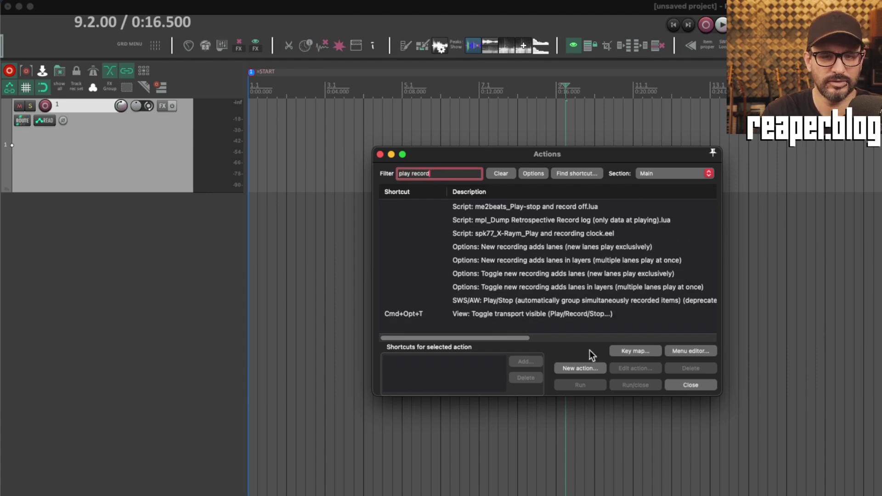
- Select the "View: Toggle transport visible" action in the filtered list, and close the Actions window without running it
{"action": "left_click", "coordinate": [569, 314]}
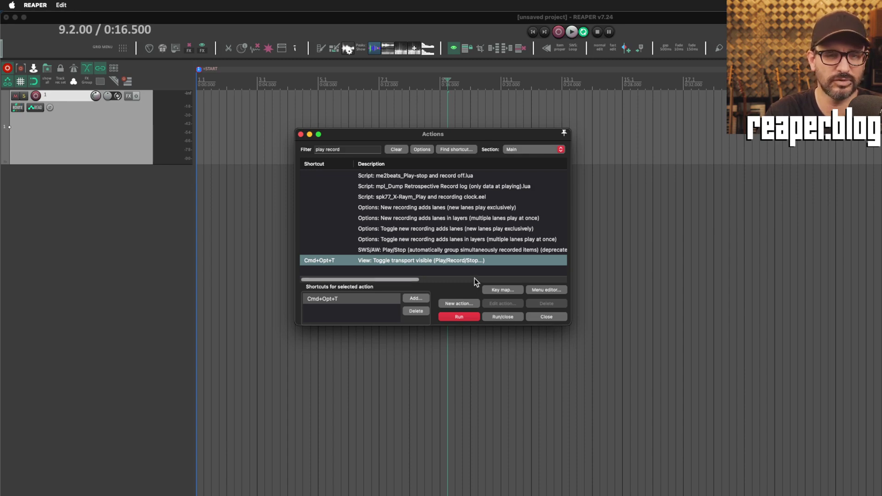
{"action": "left_click", "coordinate": [544, 316]}
{"action": "left_click", "coordinate": [426, 134]}
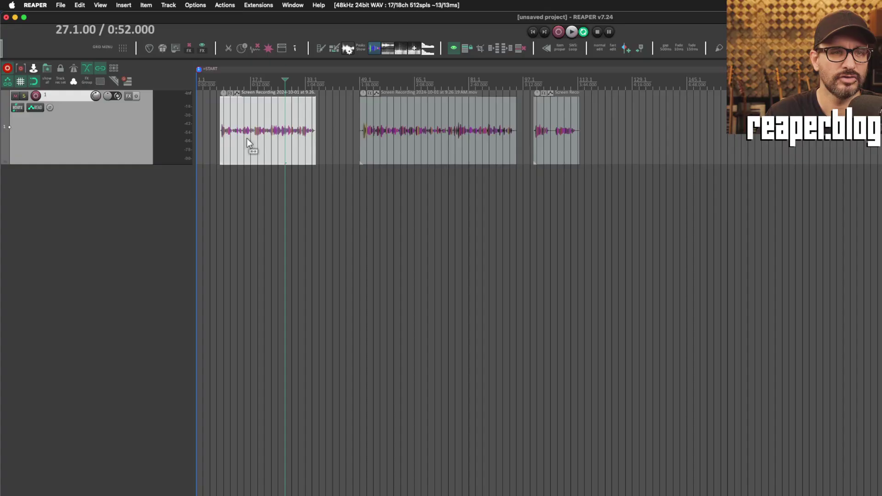
- Select all three screen recording items on track 1 and add them to the Batch File/Item Converter
{"action": "left_click", "coordinate": [324, 191]}
{"action": "left_click_drag", "start_coordinate": [637, 204], "coordinate": [175, 113]}
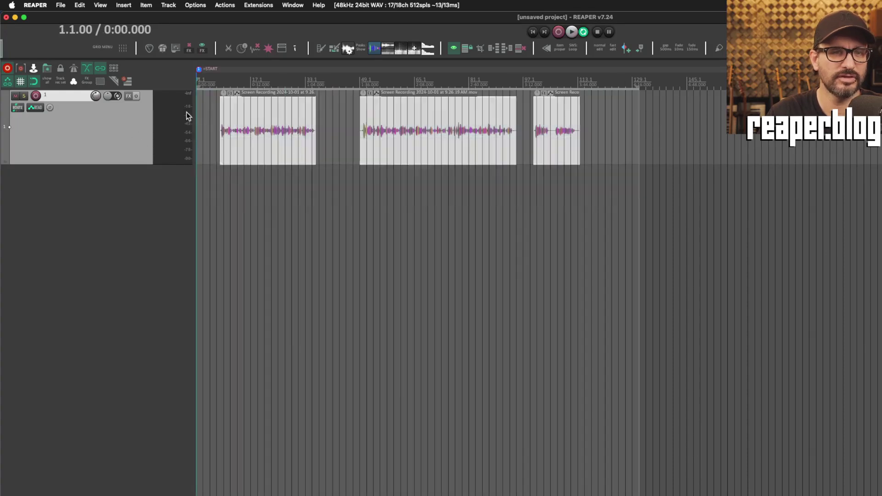
{"action": "left_click", "coordinate": [61, 5]}
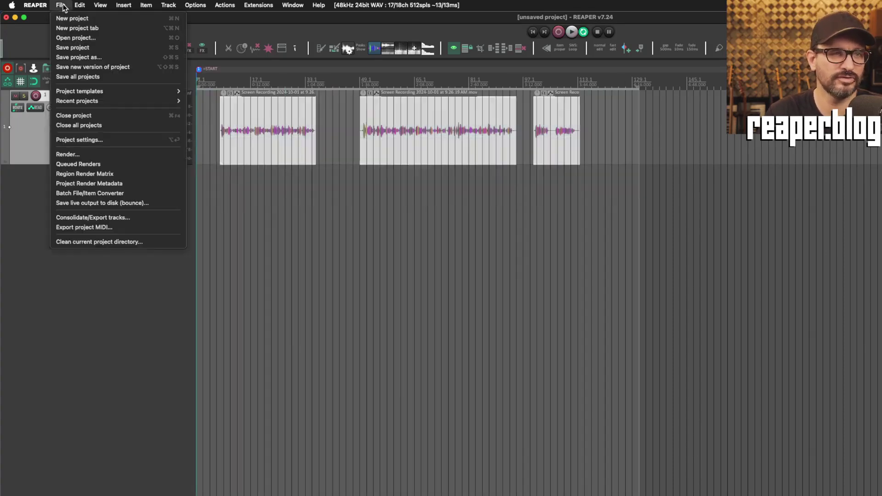
{"action": "left_click", "coordinate": [82, 195]}
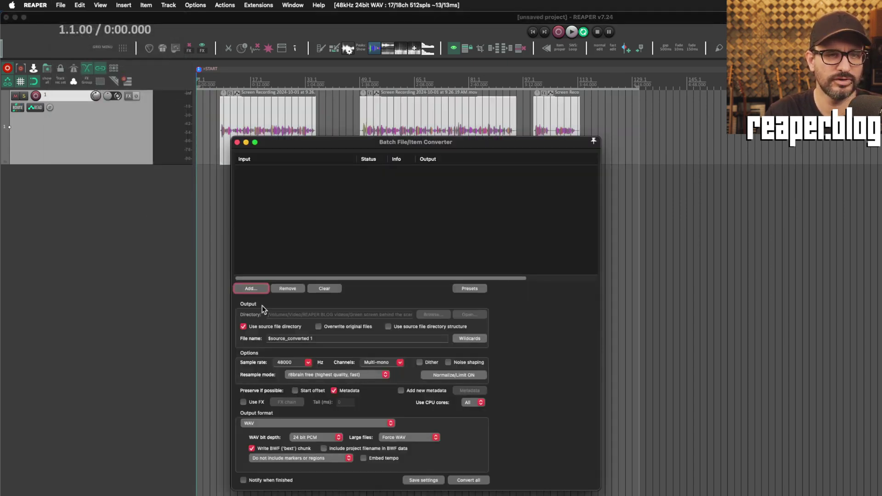
{"action": "left_click", "coordinate": [256, 292]}
{"action": "left_click", "coordinate": [276, 320]}
{"action": "left_click_drag", "start_coordinate": [353, 140], "coordinate": [332, 160]}
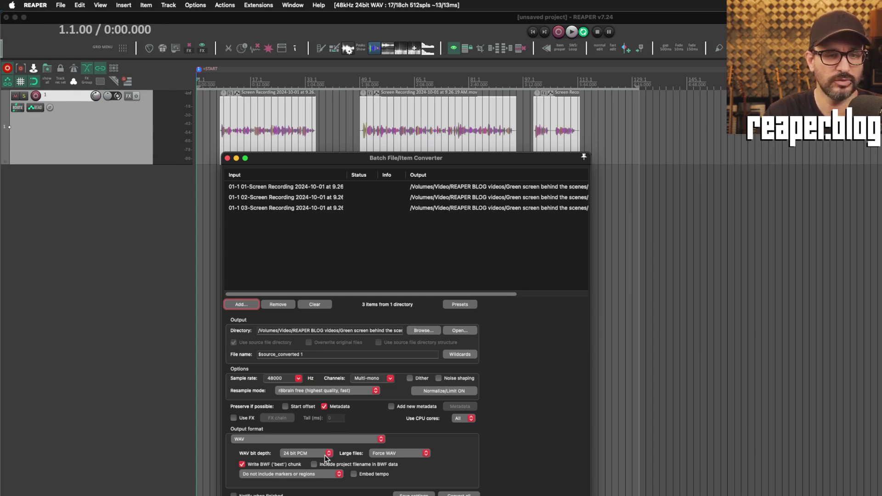
- Check the converter's Normalize/Limit settings, and set the output channels to (source)
{"action": "left_click", "coordinate": [462, 381]}
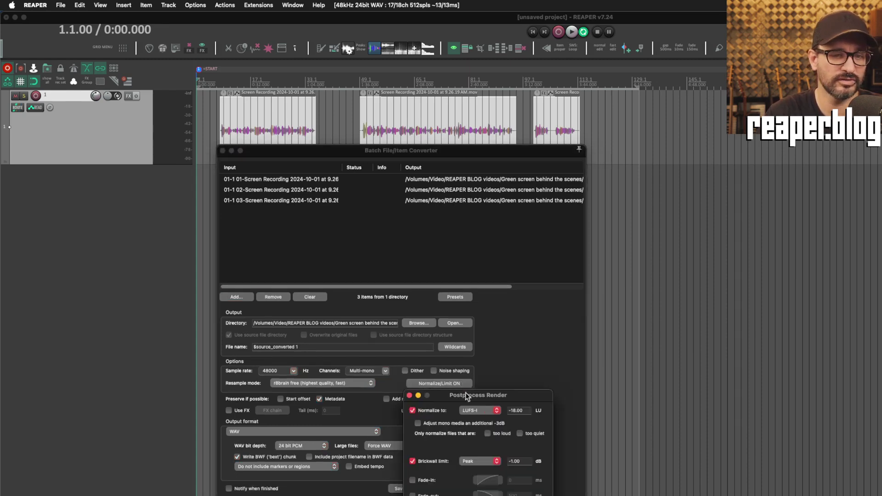
{"action": "left_click", "coordinate": [409, 396]}
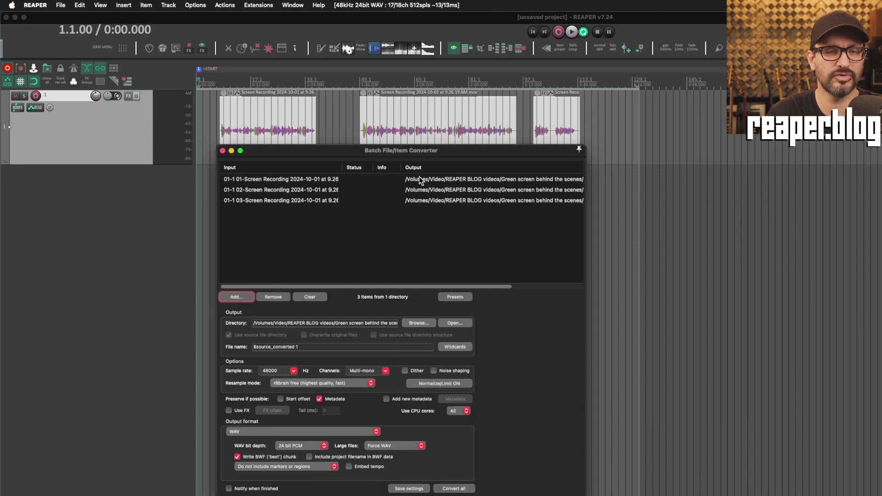
{"action": "left_click", "coordinate": [385, 371]}
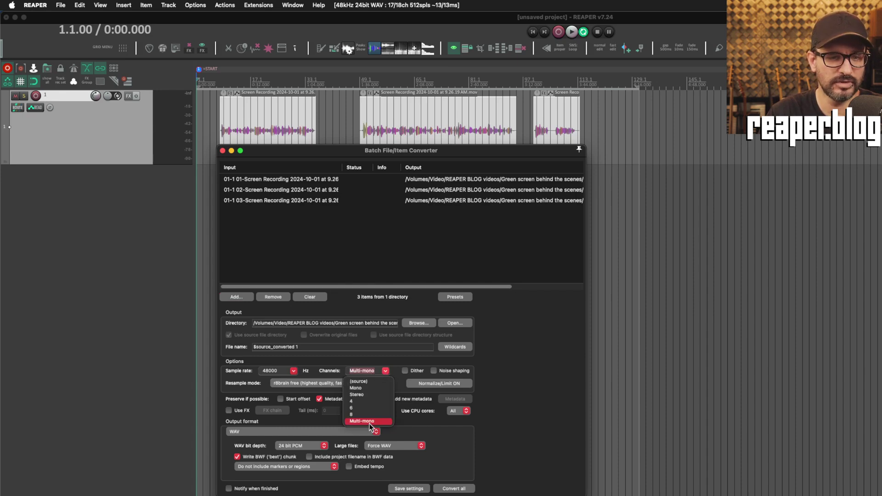
{"action": "left_click", "coordinate": [372, 382]}
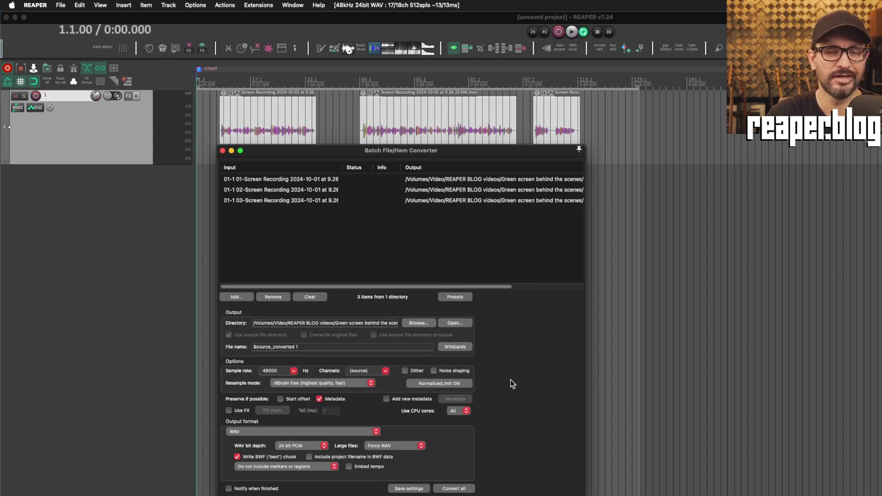
- Examine the loudness normalization, brickwall limit and fade options in the converter's Postprocess Render settings
{"action": "left_click", "coordinate": [464, 383]}
{"action": "left_click_drag", "start_coordinate": [465, 395], "coordinate": [516, 250]}
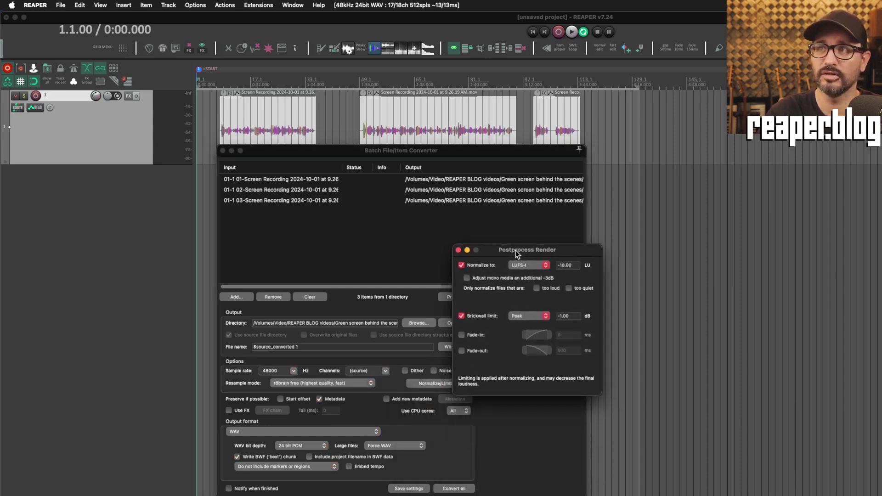
{"action": "left_click", "coordinate": [459, 251]}
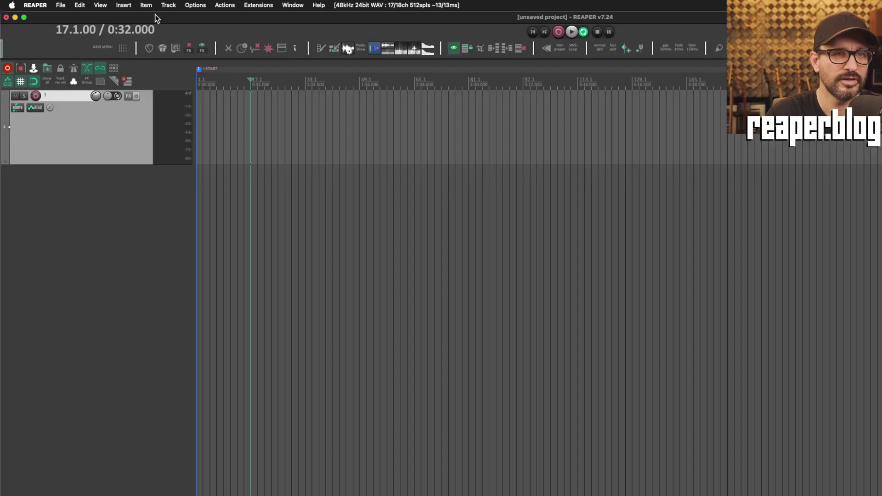
- Insert a click source item on track 1 and extend its end to a length of about 1:48
{"action": "left_click", "coordinate": [146, 5]}
{"action": "mouse_move", "coordinate": [123, 5]}
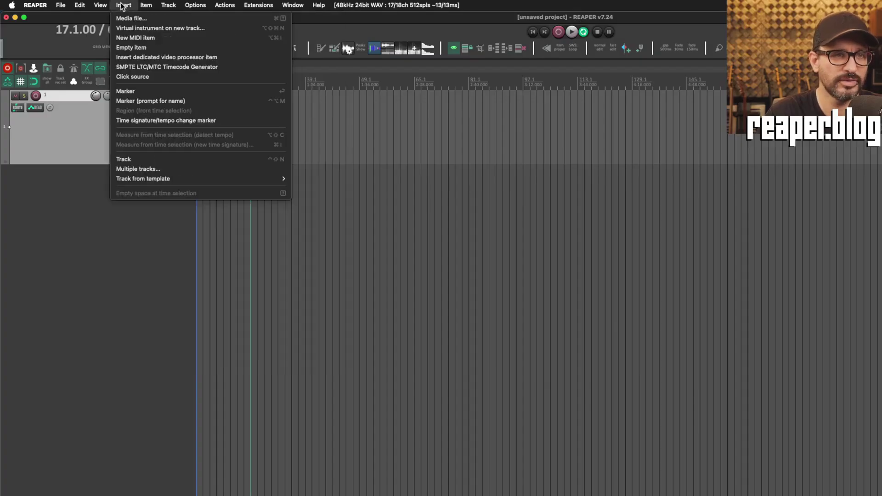
{"action": "left_click", "coordinate": [132, 78]}
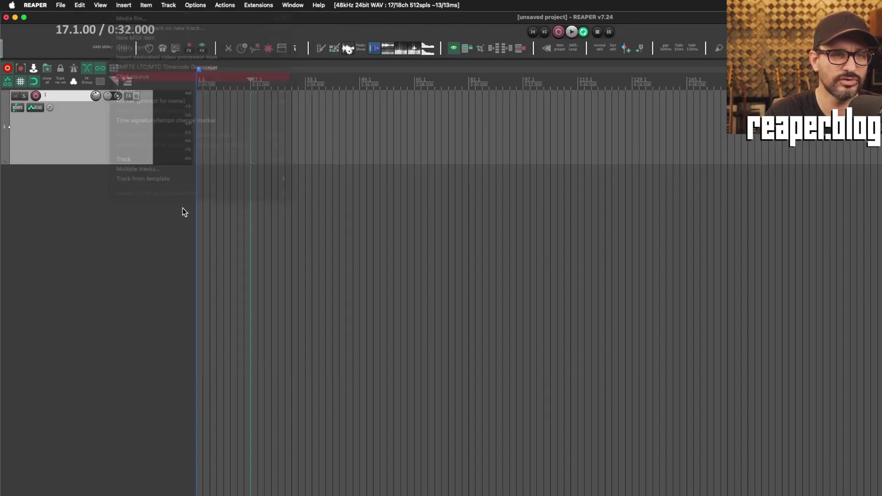
{"action": "left_click_drag", "start_coordinate": [445, 116], "coordinate": [880, 132]}
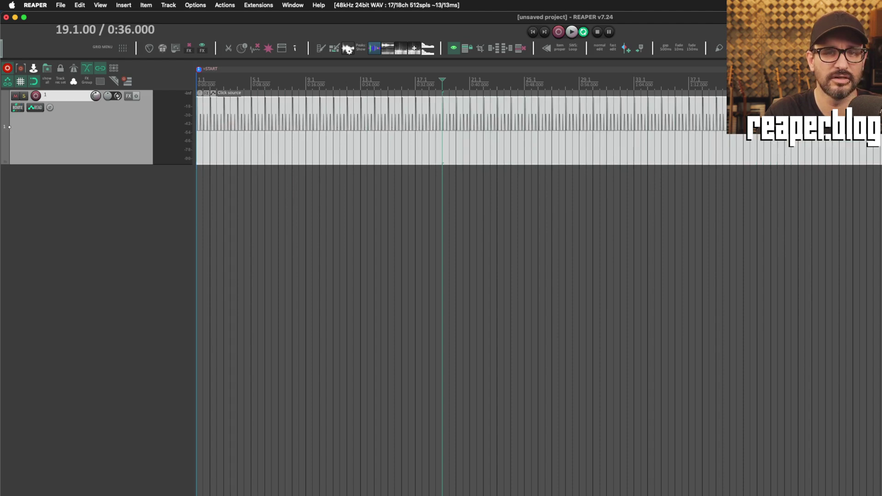
{"action": "left_click", "coordinate": [321, 149]}
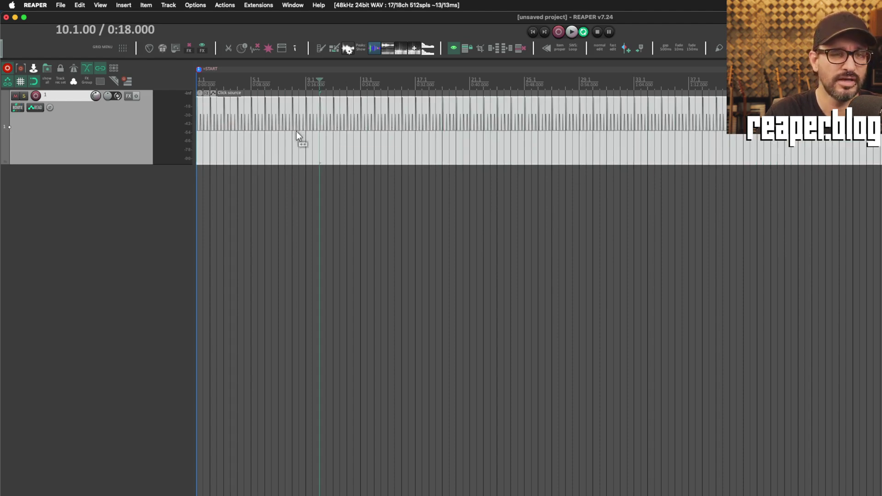
- Inspect the click item's source properties and its media item properties without changing anything
{"action": "double_click", "coordinate": [296, 117]}
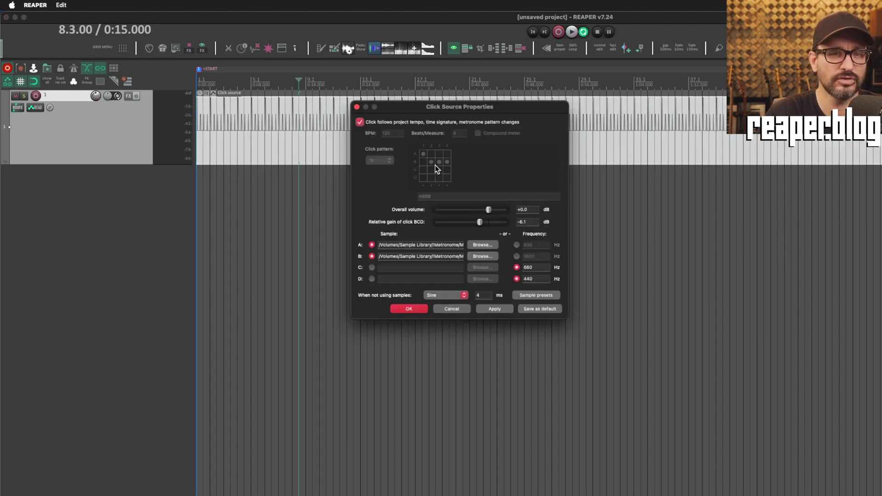
{"action": "left_click", "coordinate": [357, 108]}
{"action": "right_click", "coordinate": [301, 112]}
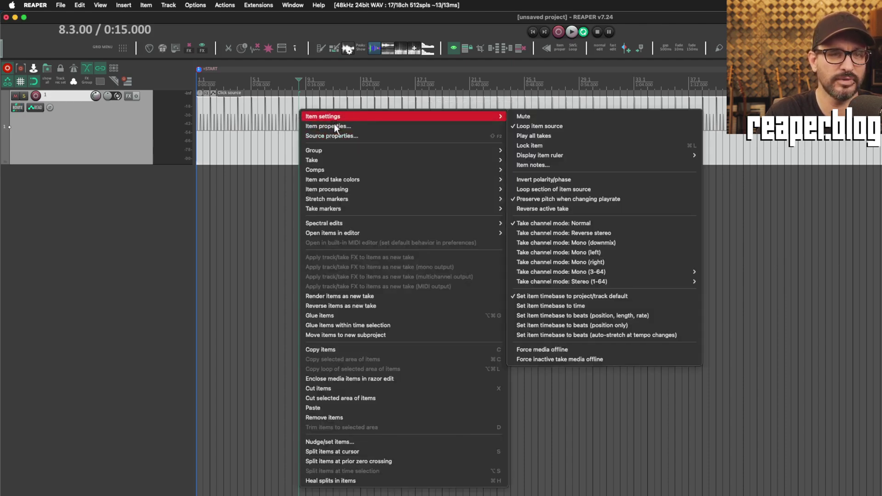
{"action": "left_click", "coordinate": [335, 126]}
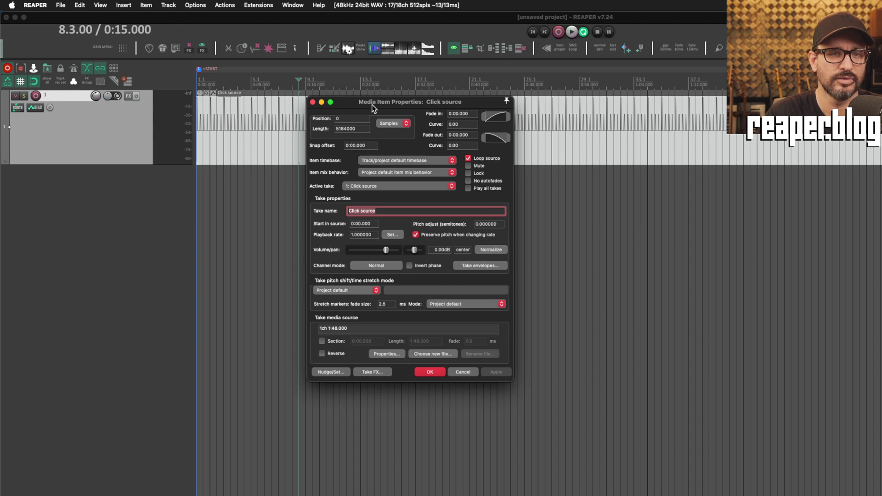
{"action": "left_click", "coordinate": [313, 102]}
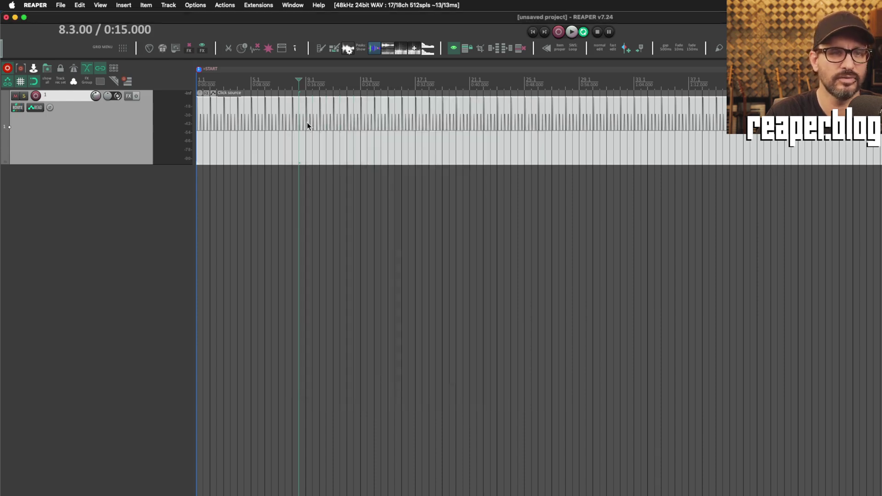
- Stop the click source from following the project tempo and set its click pattern to 4x
{"action": "double_click", "coordinate": [307, 122]}
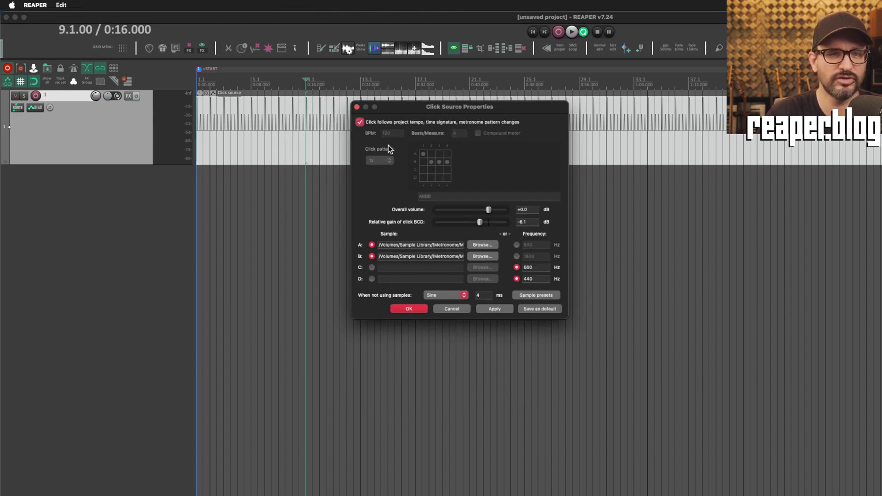
{"action": "left_click", "coordinate": [360, 122]}
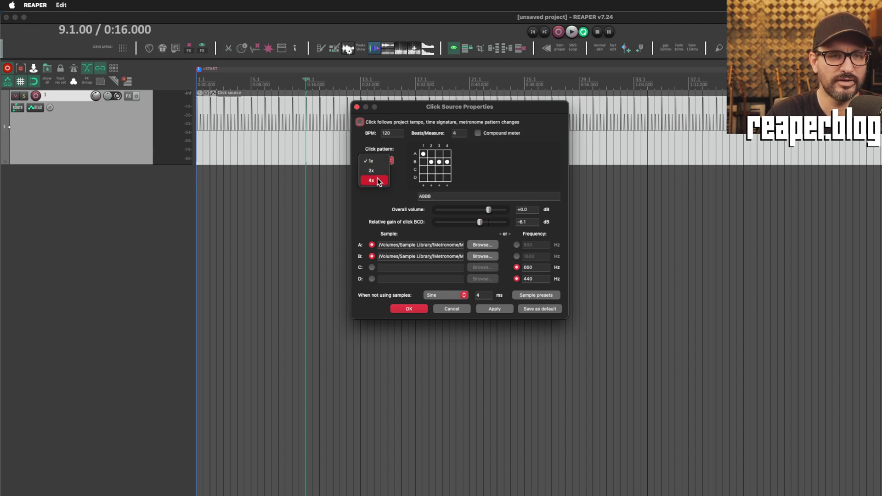
{"action": "left_click", "coordinate": [377, 180]}
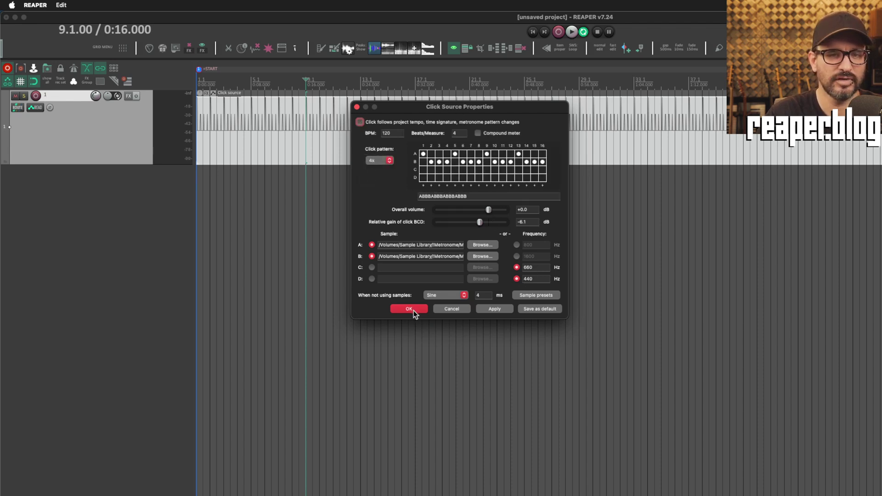
{"action": "left_click", "coordinate": [545, 297]}
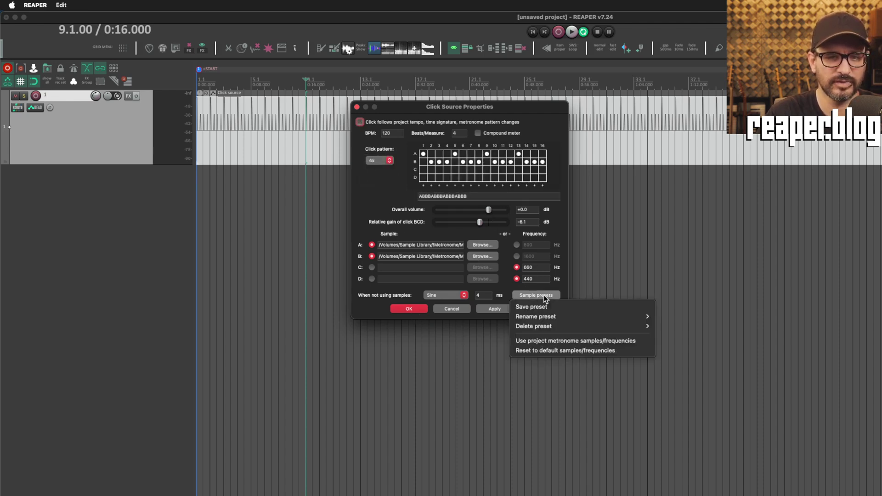
{"action": "left_click", "coordinate": [565, 297]}
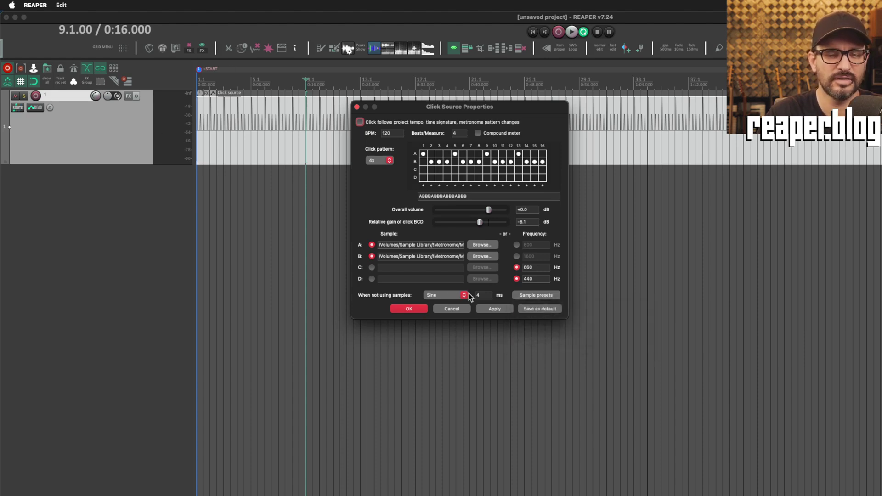
{"action": "left_click", "coordinate": [407, 309]}
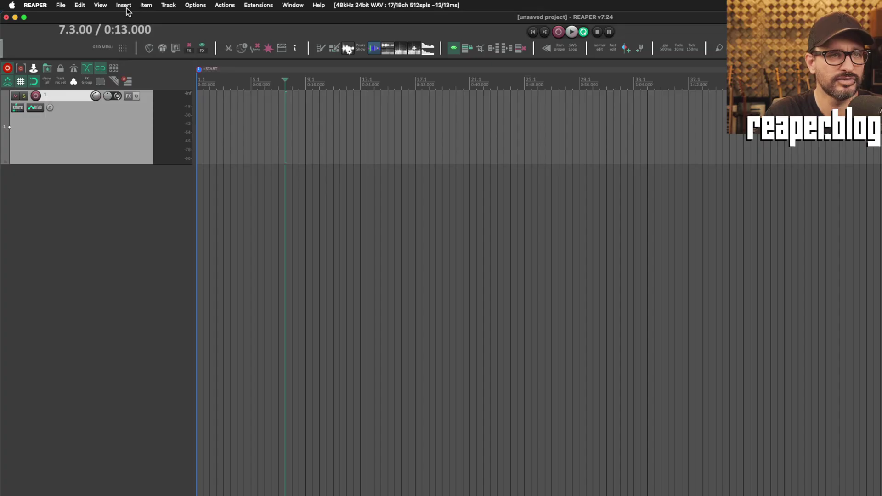
- Insert an SMPTE LTC/MTC Timecode Generator item on track 1 and examine its frame rate options and source properties
{"action": "left_click", "coordinate": [128, 8]}
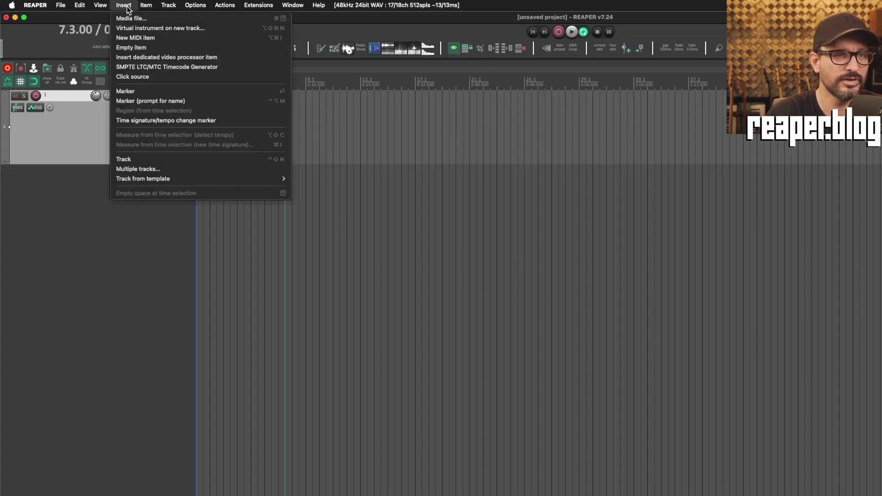
{"action": "left_click", "coordinate": [161, 69]}
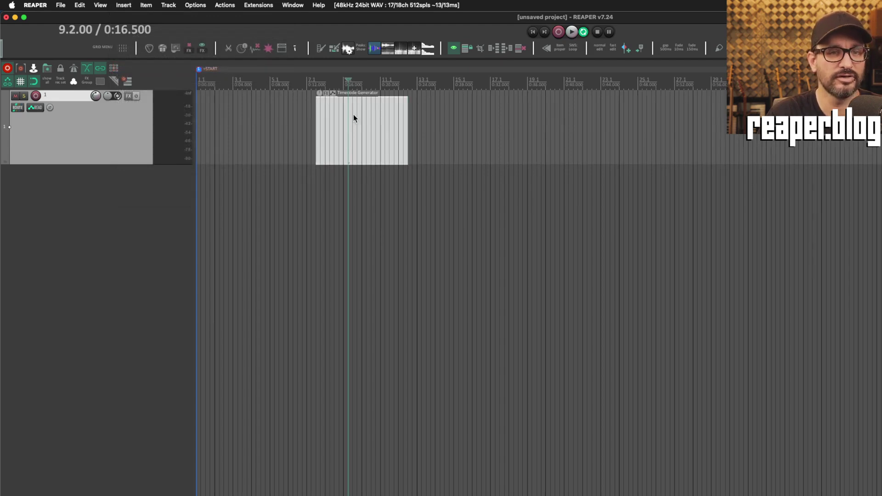
{"action": "double_click", "coordinate": [353, 116]}
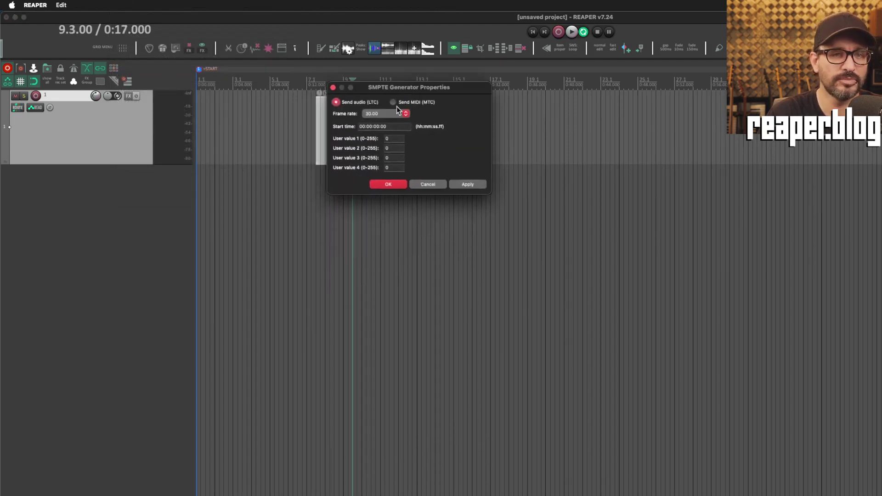
{"action": "left_click", "coordinate": [401, 115]}
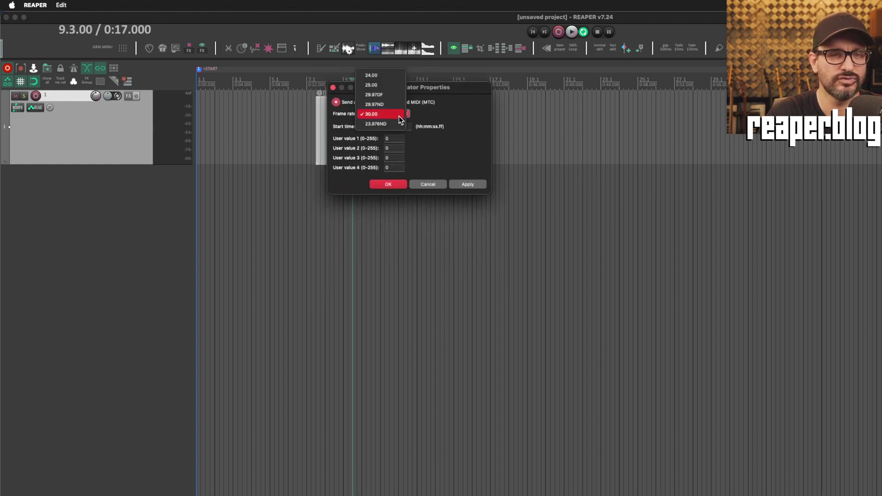
{"action": "left_click", "coordinate": [432, 119]}
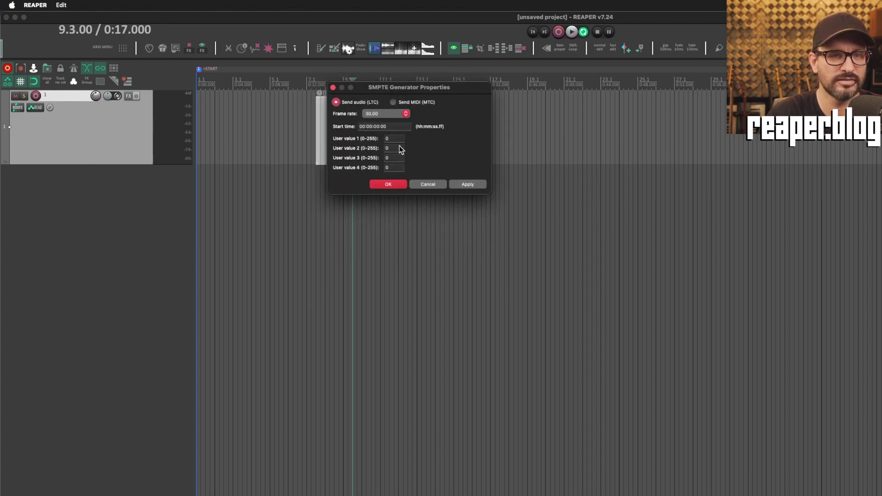
{"action": "left_click", "coordinate": [429, 185]}
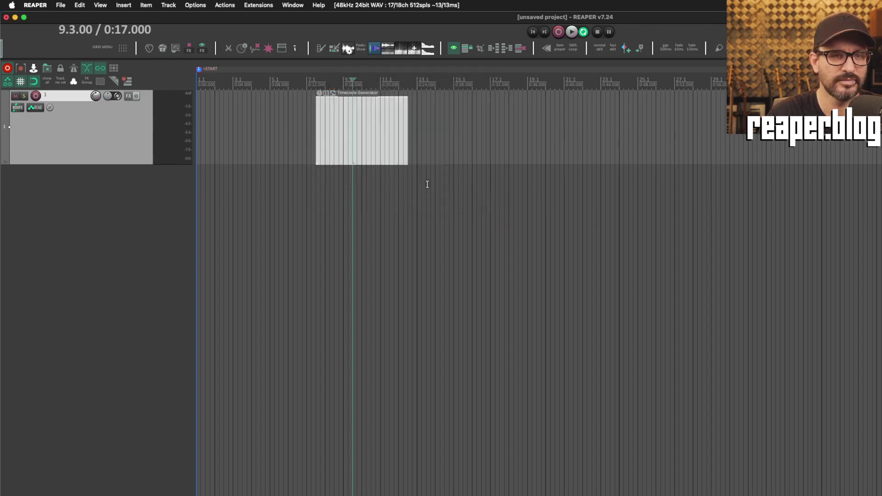
{"action": "right_click", "coordinate": [353, 128]}
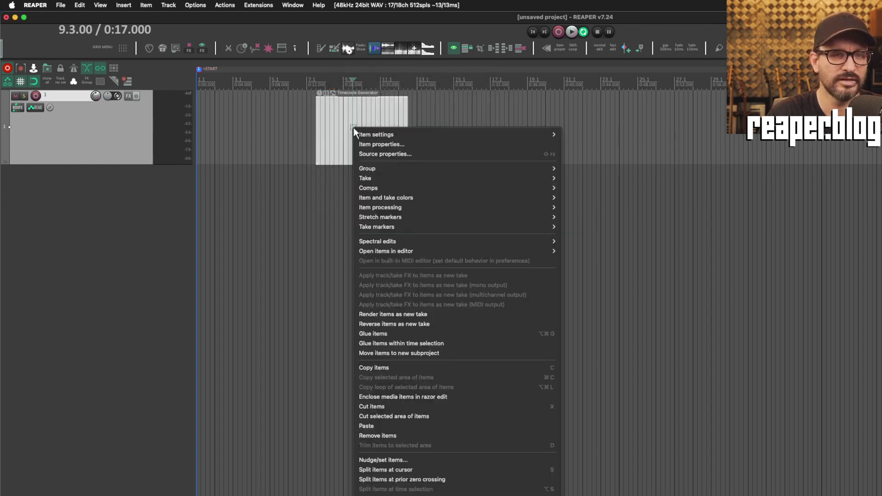
{"action": "left_click", "coordinate": [389, 154]}
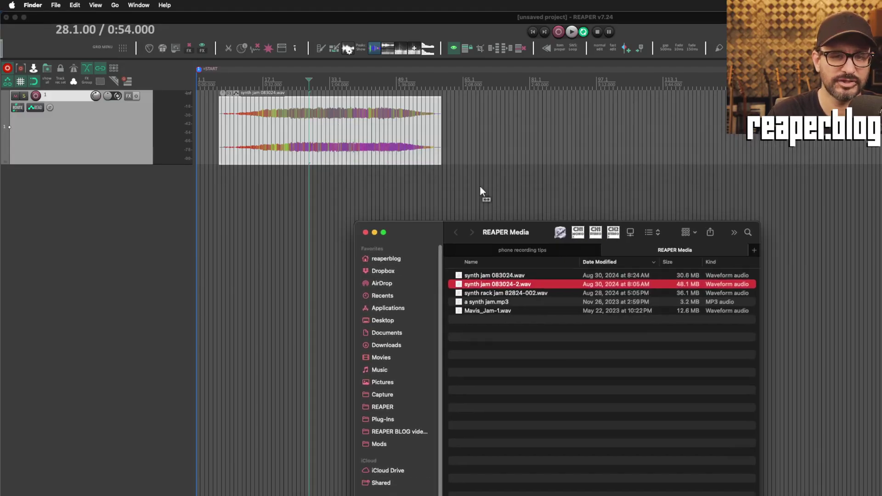
- Copy synth rack jam 82824-002.wav from the REAPER Media folder and paste it as a second take into track 1's synth jam item
{"action": "left_click", "coordinate": [537, 369]}
{"action": "left_click", "coordinate": [494, 295]}
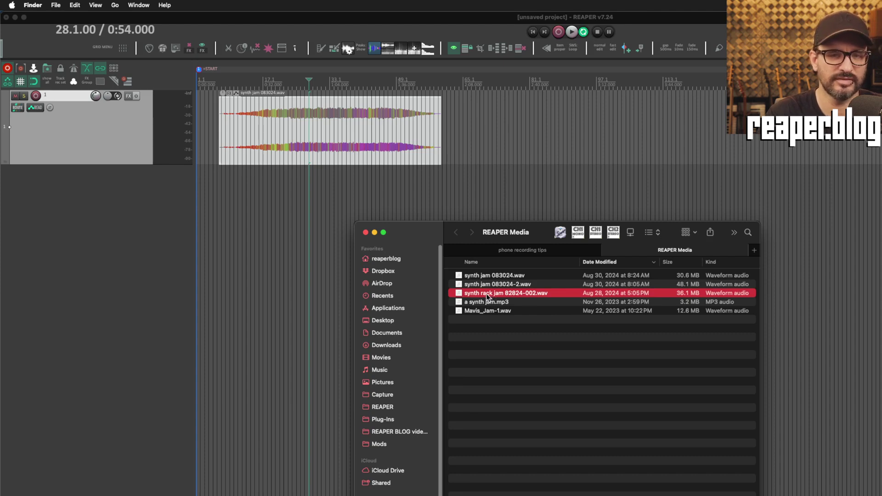
{"action": "left_click", "coordinate": [318, 127]}
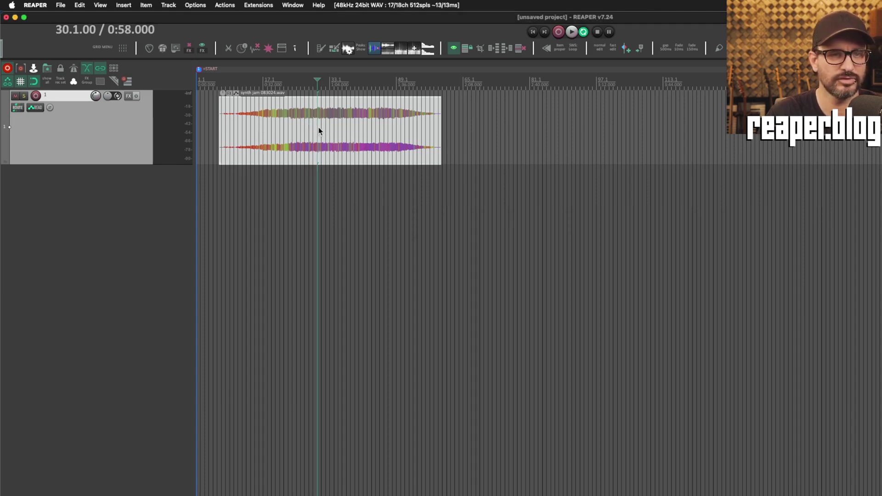
{"action": "left_click", "coordinate": [80, 3]}
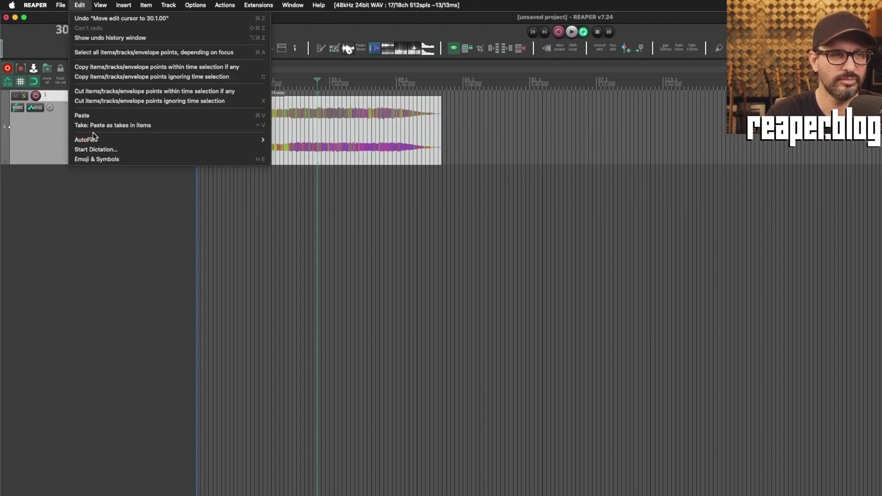
{"action": "left_click", "coordinate": [125, 126]}
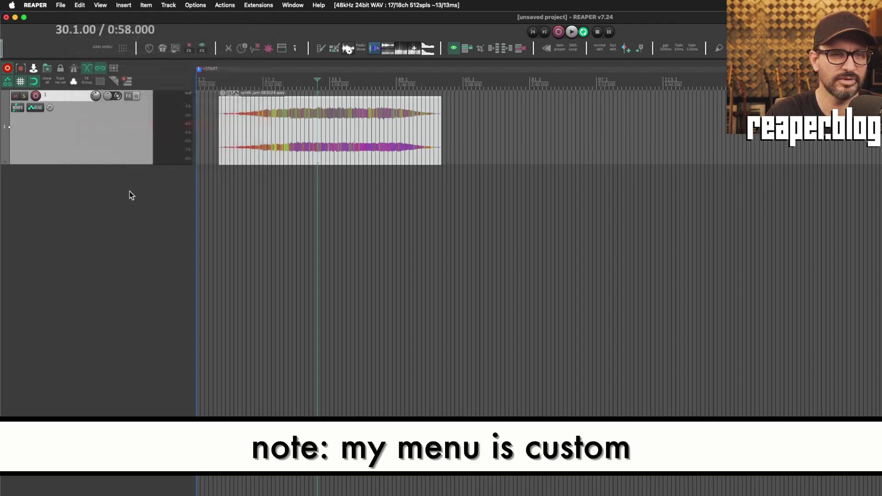
{"action": "left_click", "coordinate": [332, 161]}
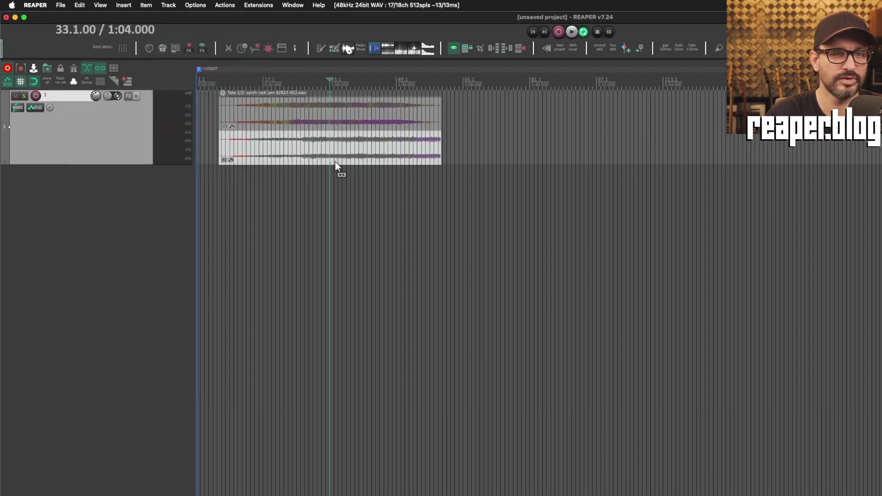
- Make track 1 taller and extend the two-take item's end to about 2:16 on the timeline
{"action": "scroll", "coordinate": [335, 165], "scroll_direction": "up", "scroll_amount": 2}
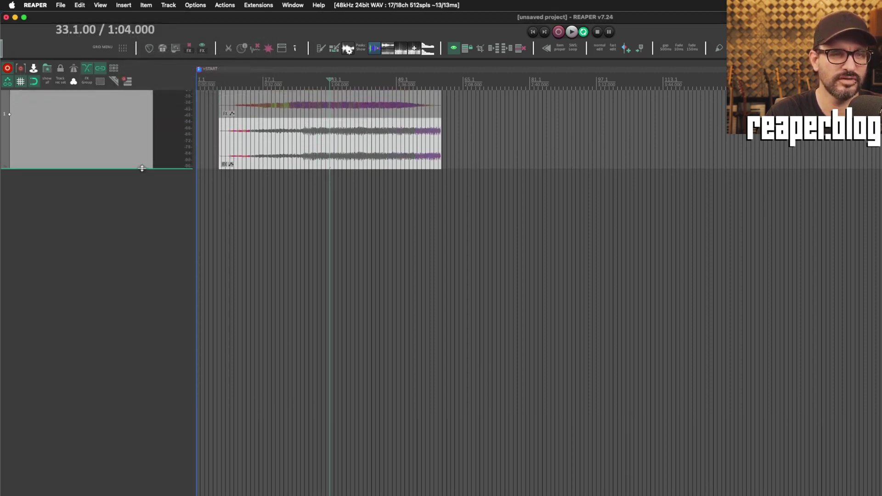
{"action": "left_click_drag", "start_coordinate": [142, 170], "coordinate": [129, 371]}
{"action": "left_click", "coordinate": [335, 299]}
{"action": "left_click_drag", "start_coordinate": [439, 261], "coordinate": [758, 294]}
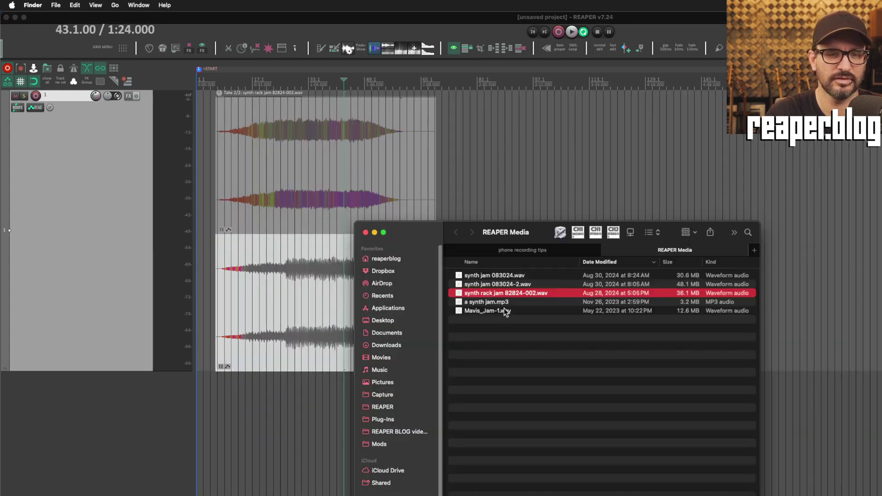
- Copy a synth jam.mp3 and Mavis_Jam-1.wav together from the media folder and paste them as additional takes into the selected item
{"action": "left_click", "coordinate": [509, 303]}
{"action": "left_click", "coordinate": [510, 311], "text": "shift"}
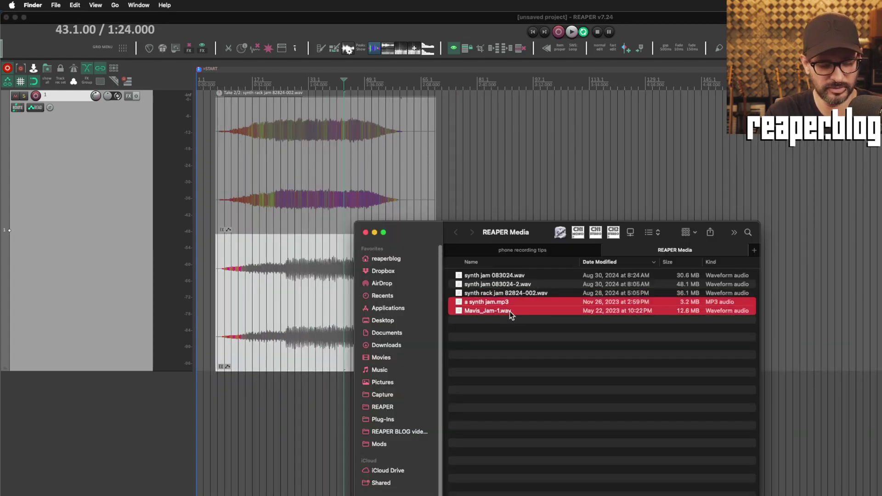
{"action": "left_click", "coordinate": [258, 304]}
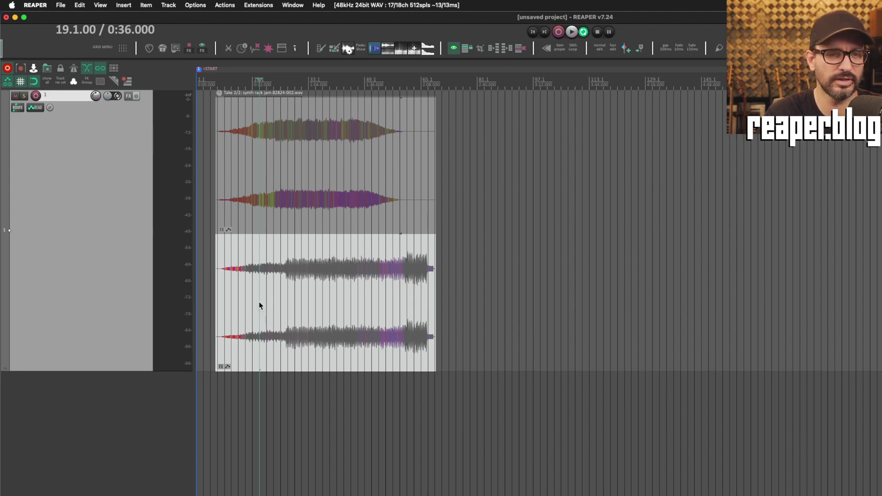
{"action": "key", "text": "super+shift+v"}
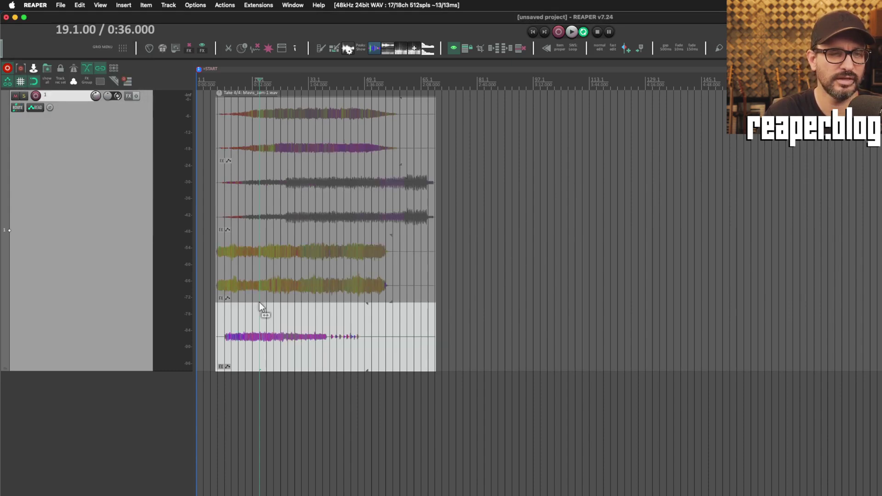
- Look up the "paste as takes in items" command in the action list
{"action": "left_click", "coordinate": [469, 224]}
{"action": "left_click", "coordinate": [81, 4]}
{"action": "left_click", "coordinate": [122, 18]}
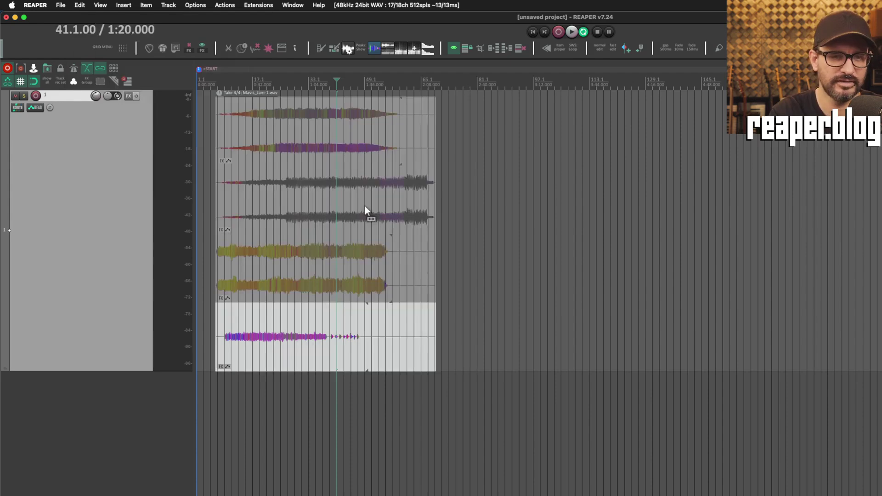
{"action": "key", "text": "shift+slash"}
{"action": "type", "text": "paste as takes in items"}
{"action": "left_click", "coordinate": [425, 271]}
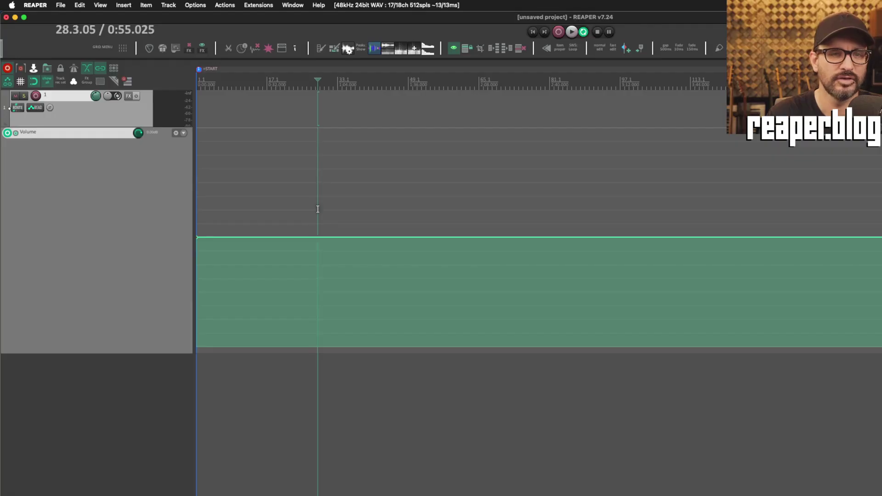
- In the Appearance preferences, set both the envelope point size scaling and the scale of non-selected points to 1
{"action": "key", "text": "super+comma"}
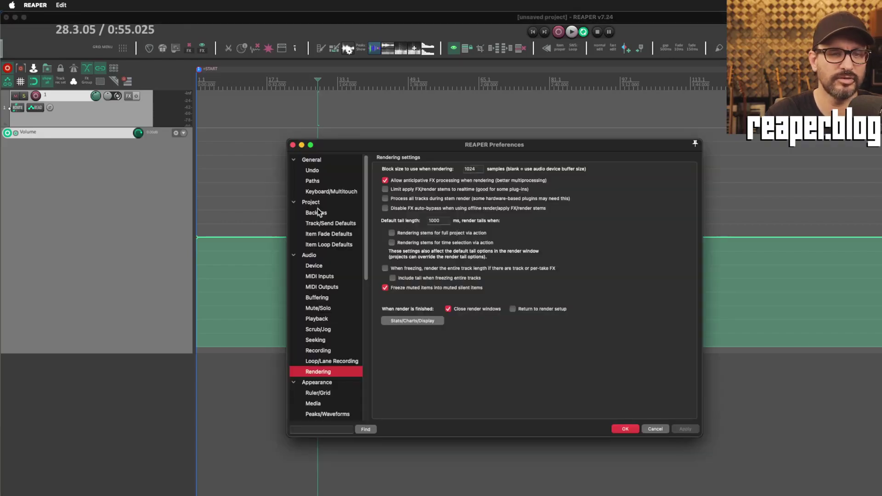
{"action": "scroll", "coordinate": [324, 349], "scroll_direction": "down", "scroll_amount": 3}
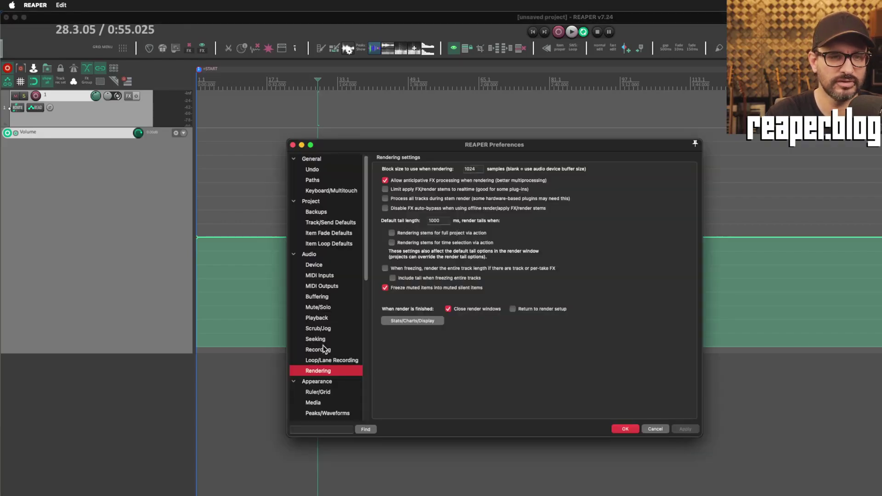
{"action": "left_click", "coordinate": [324, 348]}
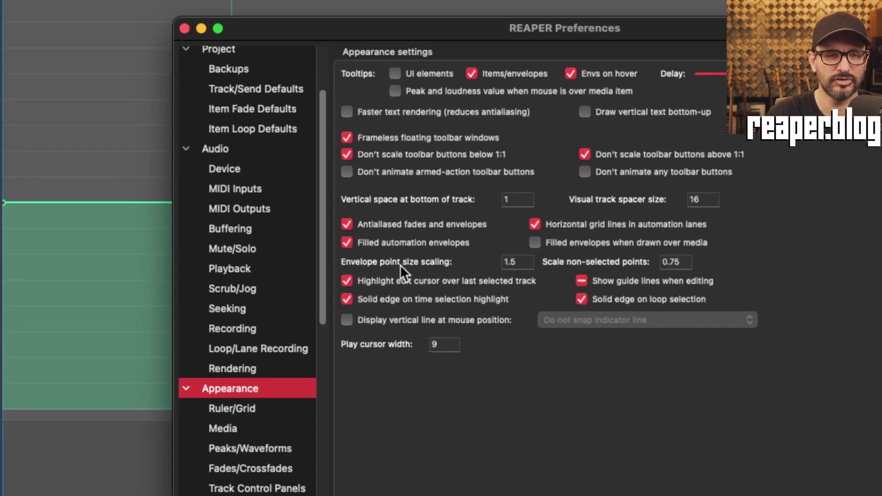
{"action": "left_click", "coordinate": [525, 264]}
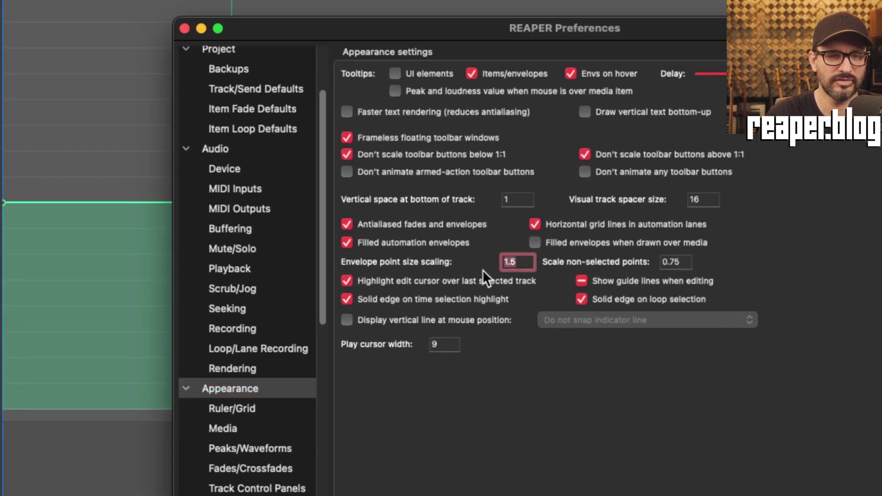
{"action": "left_click", "coordinate": [685, 263]}
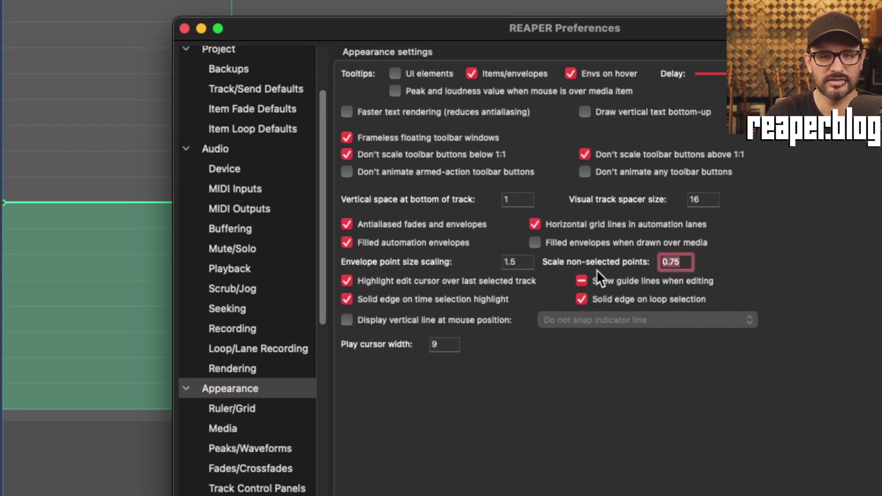
{"action": "type", "text": "1"}
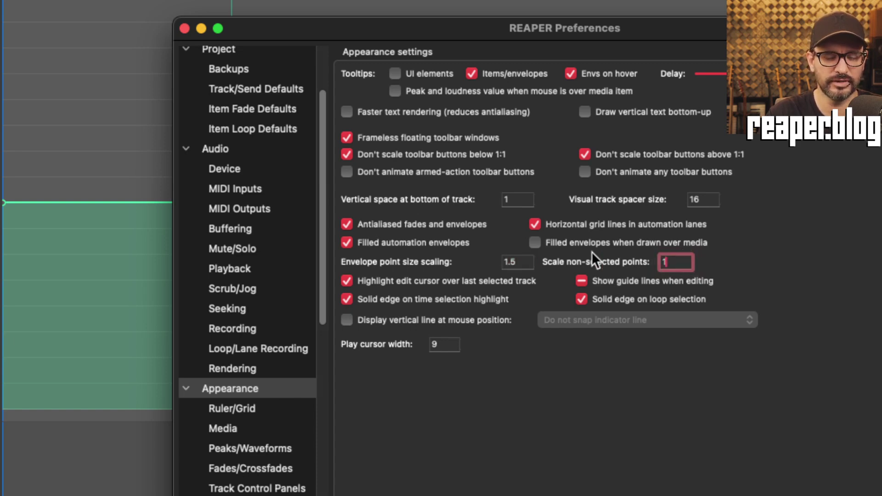
{"action": "key", "text": "shift+Tab"}
{"action": "type", "text": "1"}
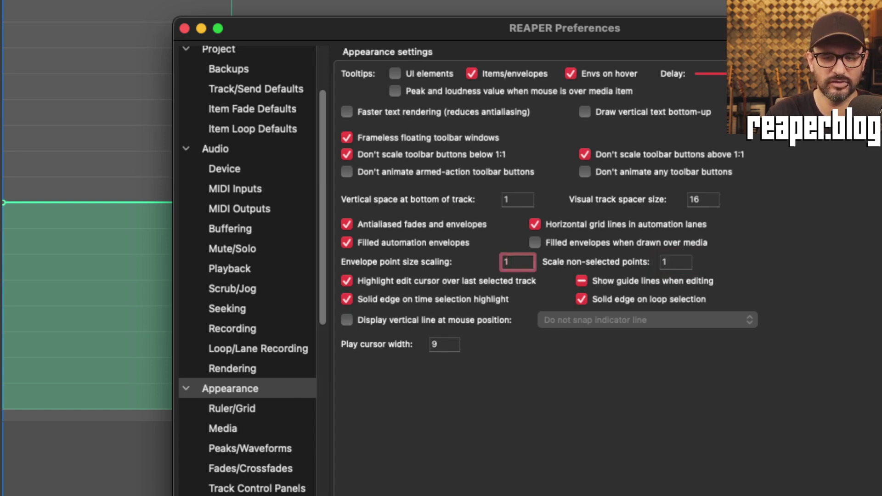
{"action": "left_click", "coordinate": [661, 494]}
- Add two points to track 1's volume envelope and pull the second one down to lower the volume from there
{"action": "scroll", "coordinate": [281, 345], "scroll_direction": "down", "scroll_amount": 5}
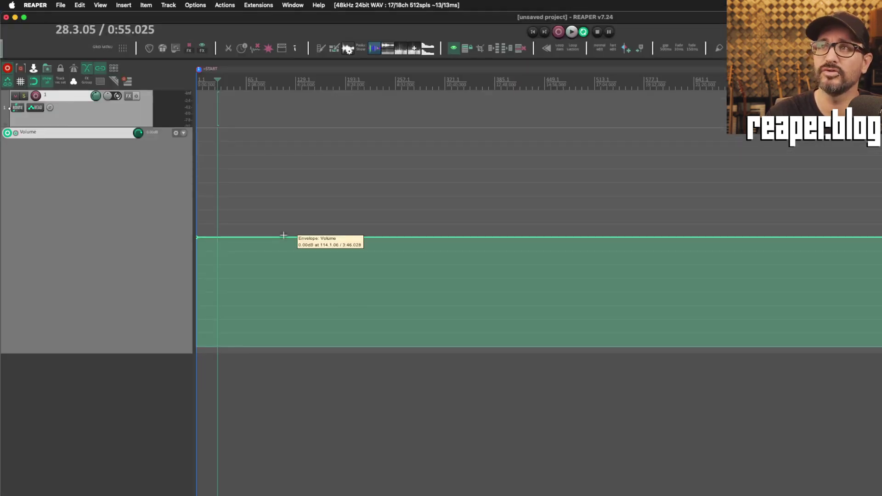
{"action": "left_click", "coordinate": [284, 237]}
{"action": "left_click_drag", "start_coordinate": [364, 238], "coordinate": [361, 314]}
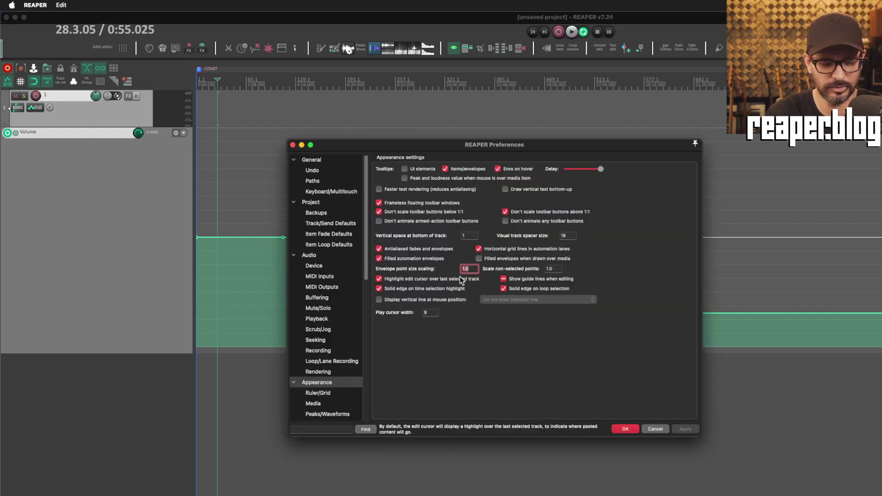
- Apply an envelope point size scaling of 9 and a non-selected point scale of .5, keeping the envelope visible beside the preferences
{"action": "type", "text": "9"}
{"action": "left_click", "coordinate": [682, 429]}
{"action": "left_click_drag", "start_coordinate": [458, 145], "coordinate": [631, 101]}
{"action": "left_click", "coordinate": [732, 225]}
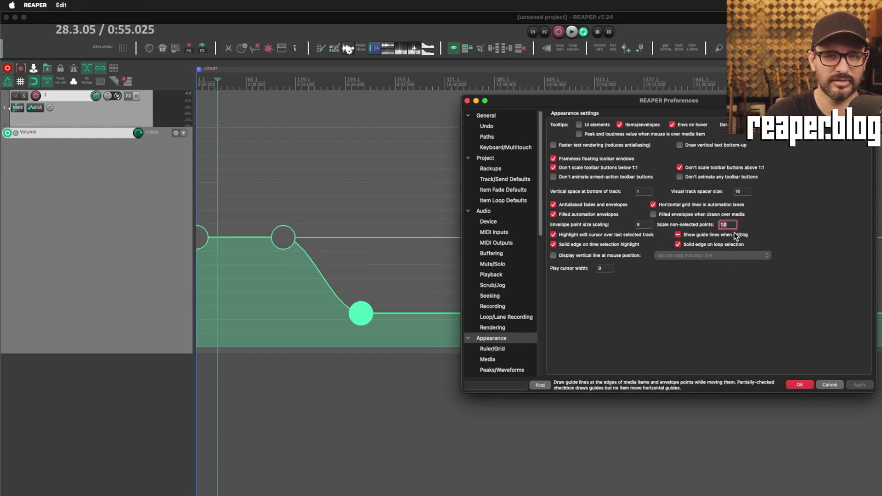
{"action": "type", "text": ".5"}
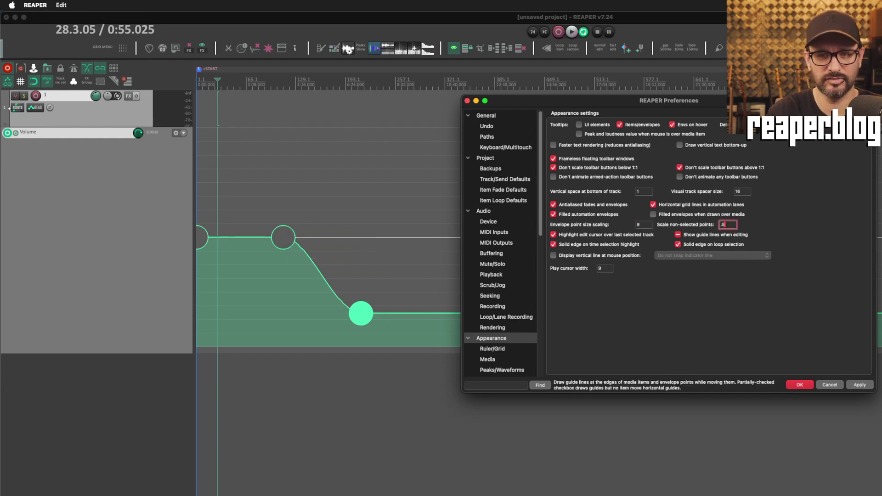
{"action": "left_click", "coordinate": [860, 385]}
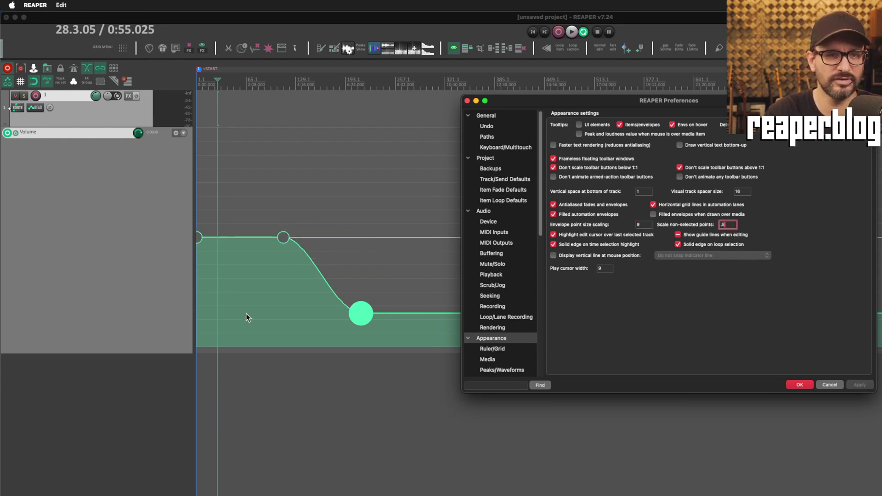
{"action": "mouse_move", "coordinate": [361, 311]}
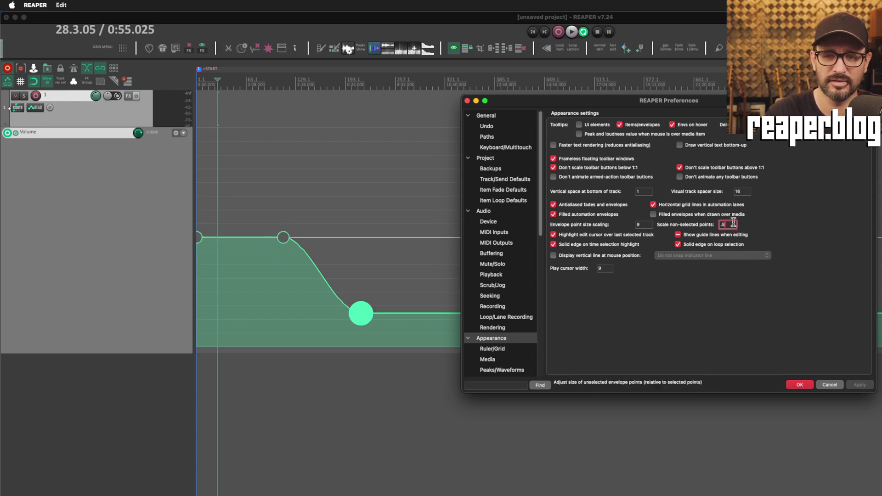
- Set the envelope point size scaling to 1.5 and the non-selected point scale to .75, and apply both
{"action": "key", "text": "shift+Tab"}
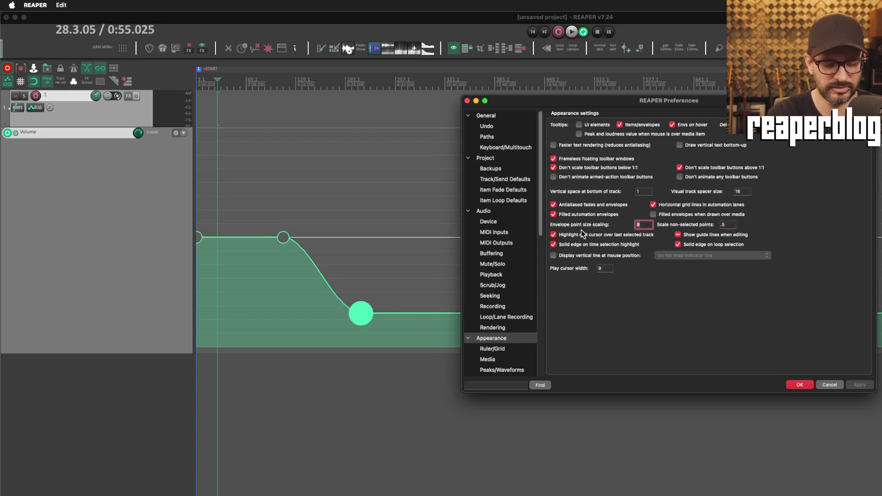
{"action": "type", "text": "1.5"}
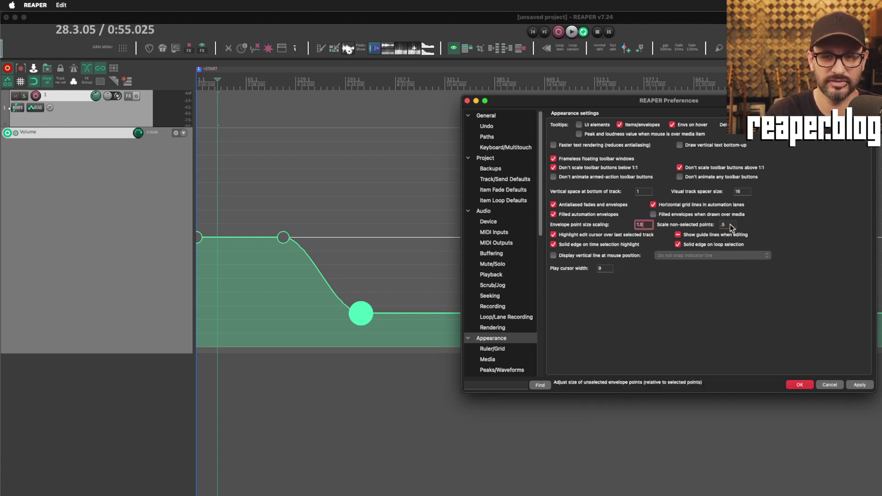
{"action": "left_click", "coordinate": [729, 224]}
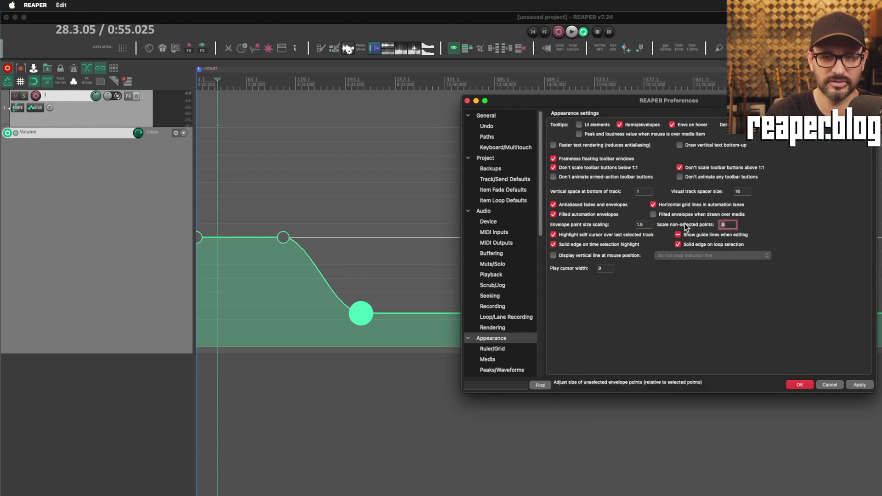
{"action": "type", "text": ".075"}
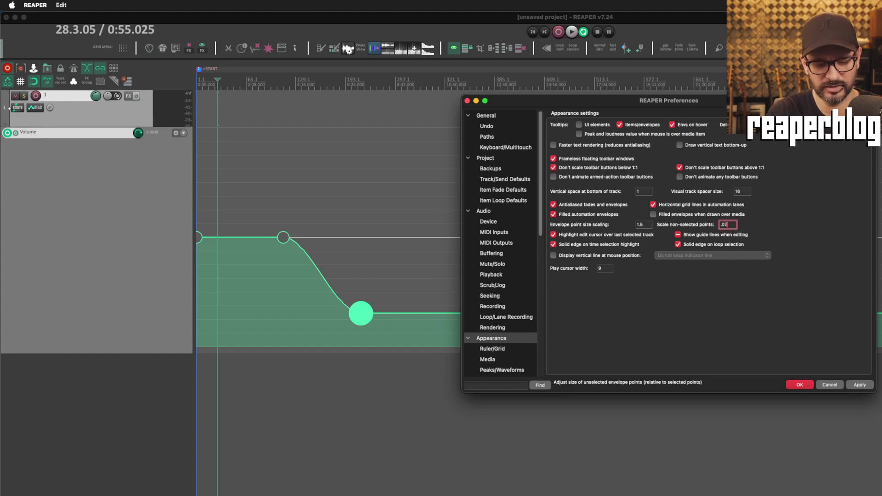
{"action": "key", "text": "Left"}
{"action": "key", "text": "Left"}
{"action": "key", "text": "BackSpace"}
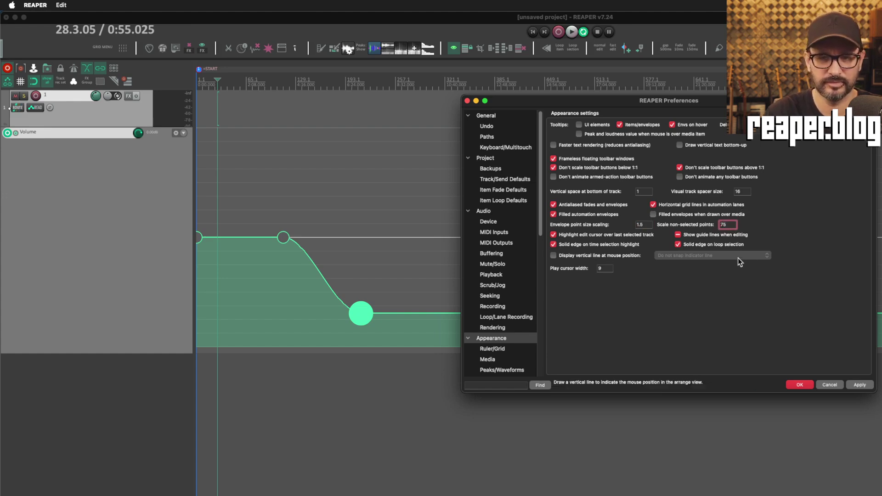
{"action": "left_click", "coordinate": [858, 384]}
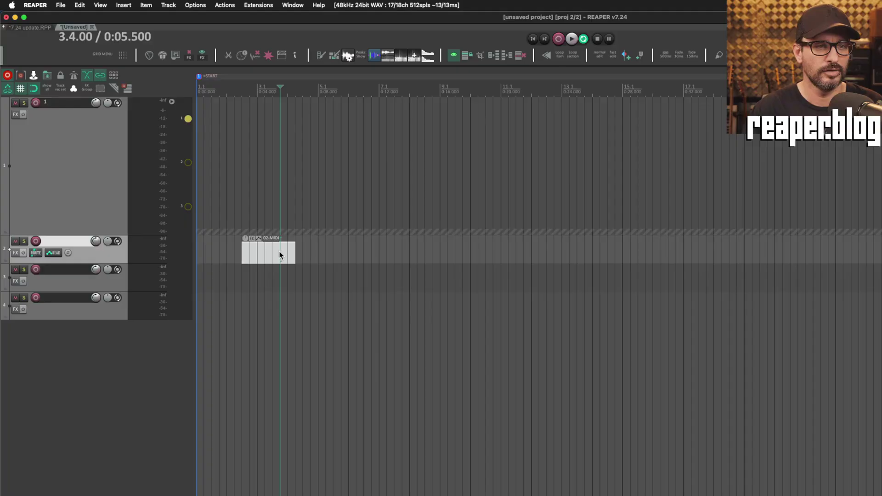
- Move the MIDI item from track 2 up into the third lane of track 1
{"action": "left_click", "coordinate": [183, 209]}
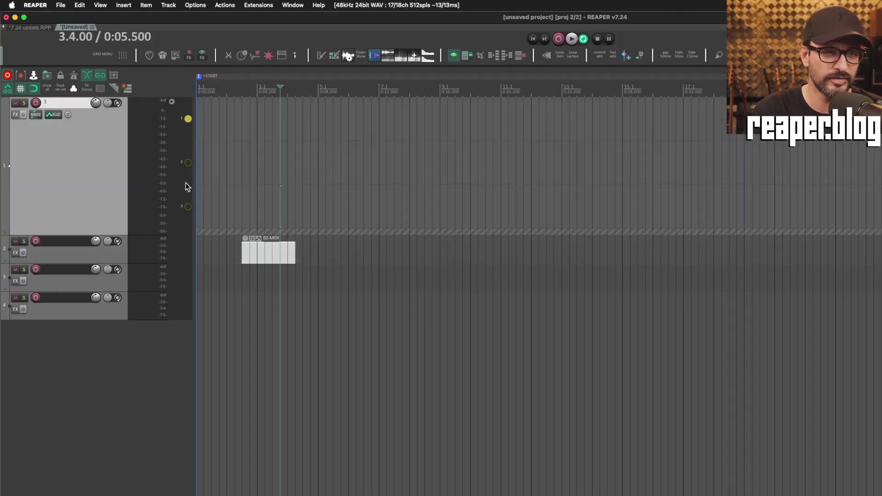
{"action": "scroll", "coordinate": [296, 222], "scroll_direction": "up", "scroll_amount": 3}
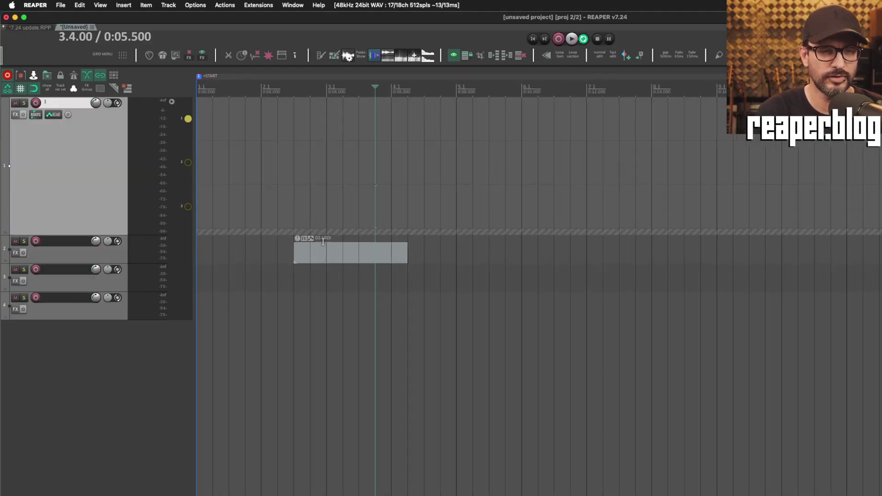
{"action": "left_click_drag", "start_coordinate": [332, 252], "coordinate": [337, 211]}
{"action": "left_click", "coordinate": [341, 211]}
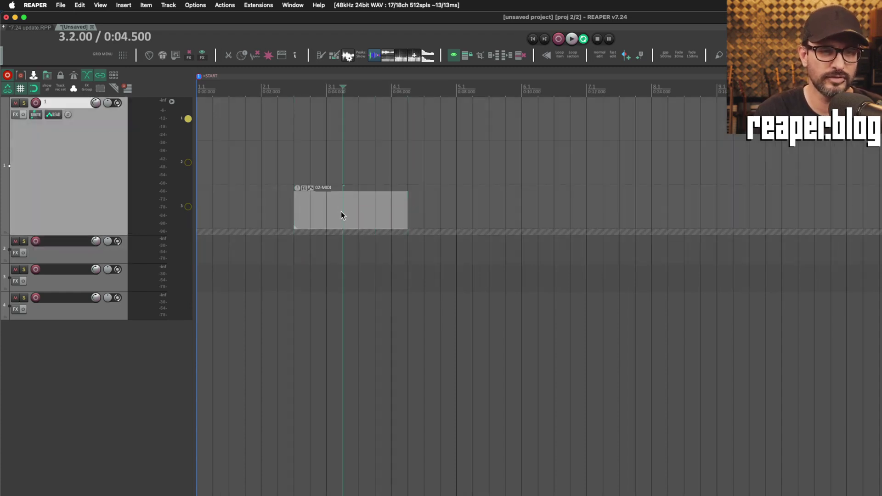
- Draw a MIDI item about two measures long in the second lane of track 1, starting at about 4.3
{"action": "left_click", "coordinate": [345, 170]}
{"action": "left_click", "coordinate": [375, 165]}
{"action": "left_click_drag", "start_coordinate": [425, 171], "coordinate": [554, 177]}
{"action": "left_click", "coordinate": [489, 182]}
{"action": "left_click", "coordinate": [458, 192]}
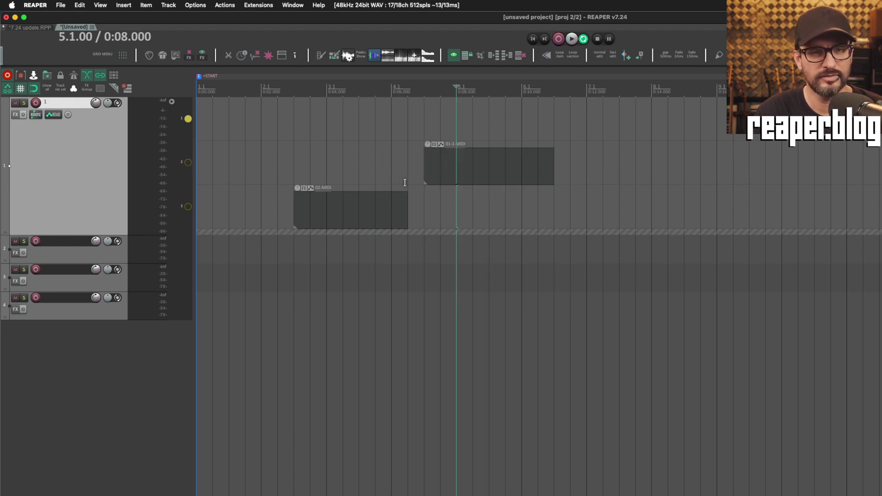
- Remove both MIDI items from the second and third lanes of track 1
{"action": "left_click", "coordinate": [61, 5]}
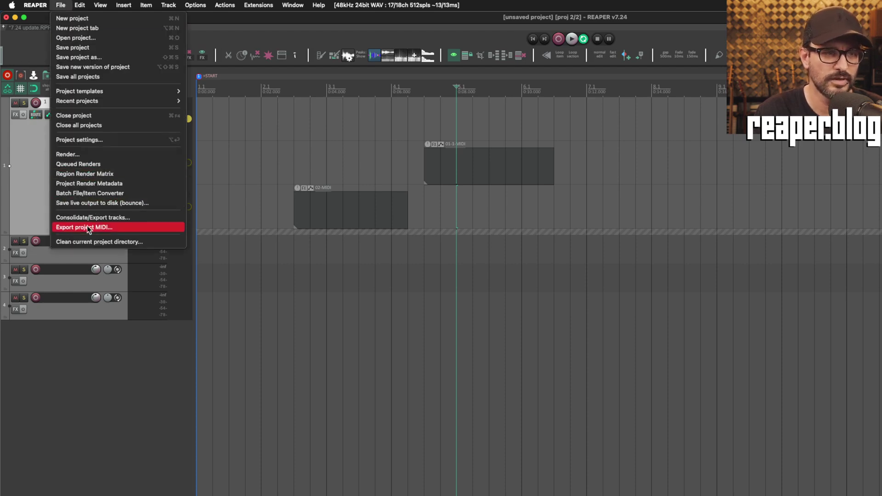
{"action": "left_click", "coordinate": [102, 227]}
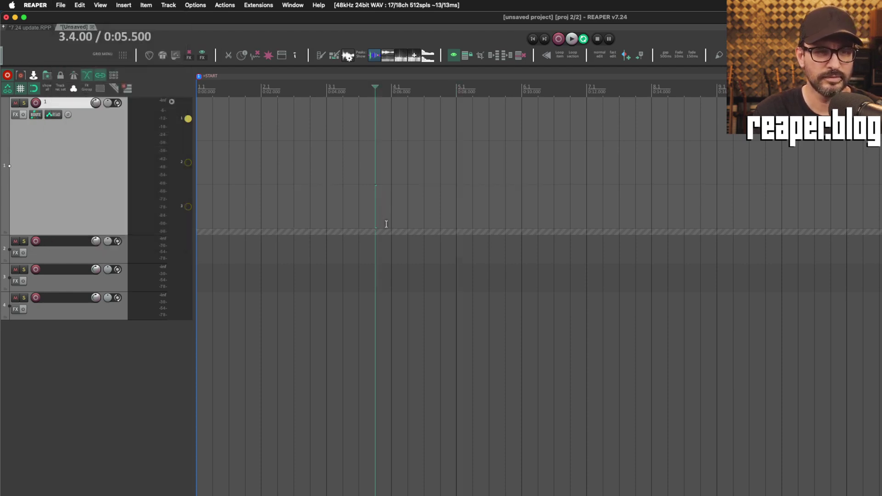
{"action": "left_click", "coordinate": [389, 225]}
{"action": "left_click", "coordinate": [398, 262]}
{"action": "scroll", "coordinate": [409, 271], "scroll_direction": "up", "scroll_amount": 5}
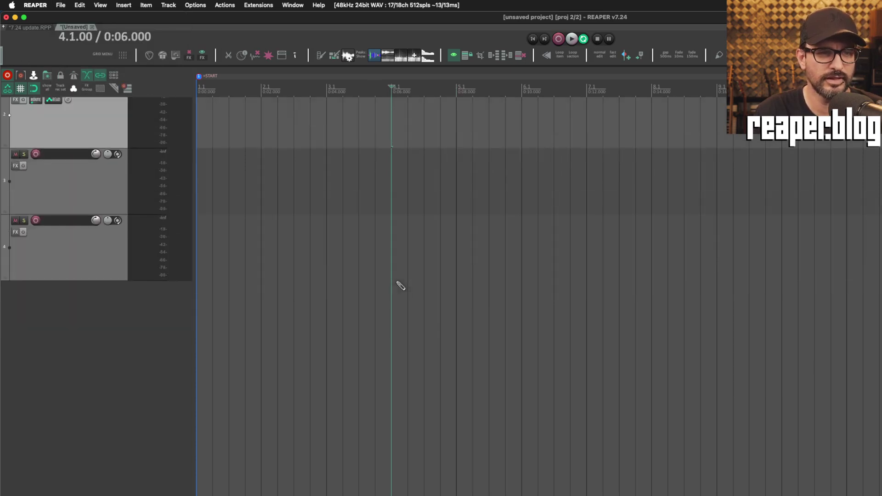
{"action": "scroll", "coordinate": [398, 282], "scroll_direction": "up", "scroll_amount": 3}
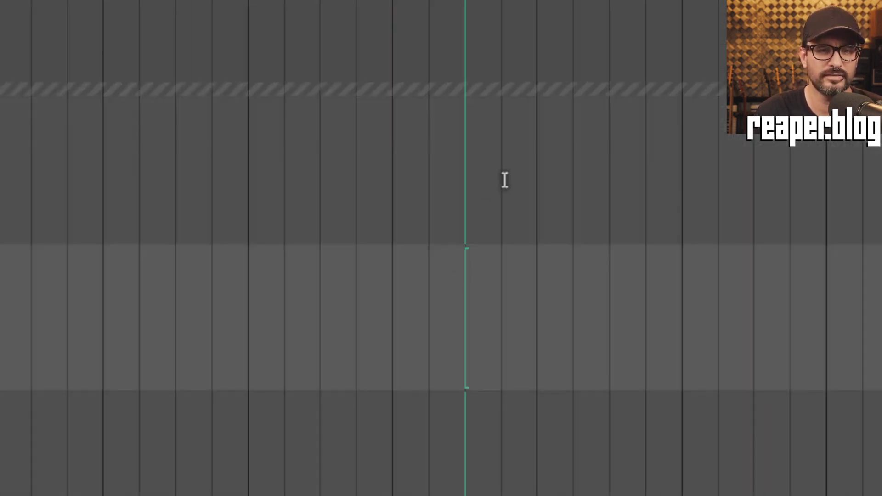
- Place the edit cursor at 4.2.00 on track 2, and select tracks 3, 4, 3 and 2 in turn
{"action": "left_click", "coordinate": [499, 270]}
{"action": "left_click", "coordinate": [429, 157]}
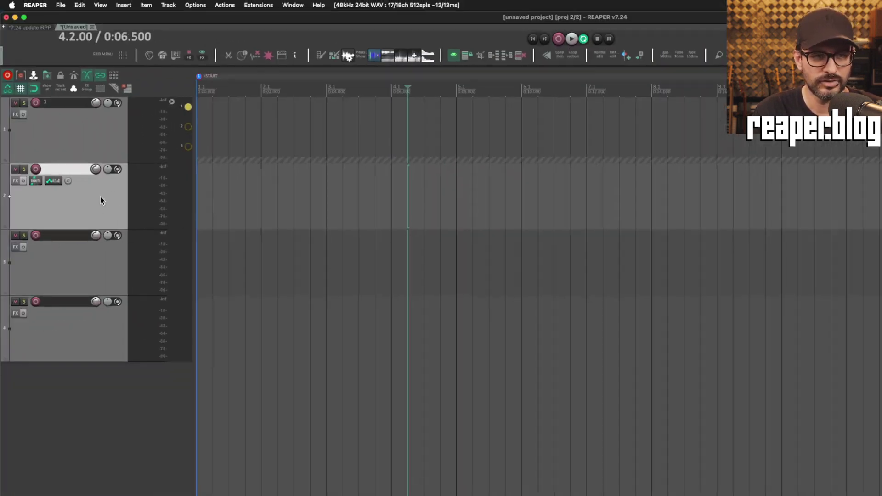
{"action": "left_click", "coordinate": [111, 264]}
{"action": "left_click", "coordinate": [114, 323]}
{"action": "left_click", "coordinate": [112, 279]}
{"action": "left_click", "coordinate": [104, 198]}
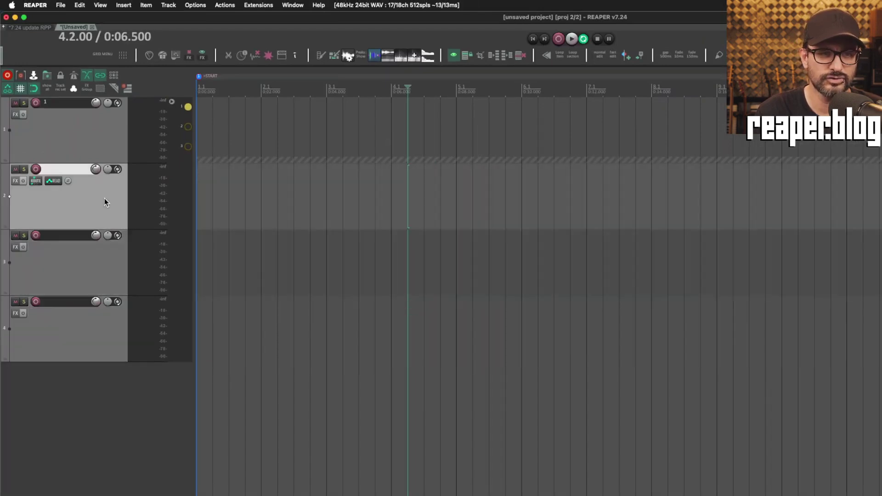
- Select tracks 3 and 4 from their arrange areas, and tracks 2, 3 and 4 from their meter areas
{"action": "left_click", "coordinate": [468, 260]}
{"action": "left_click", "coordinate": [454, 341]}
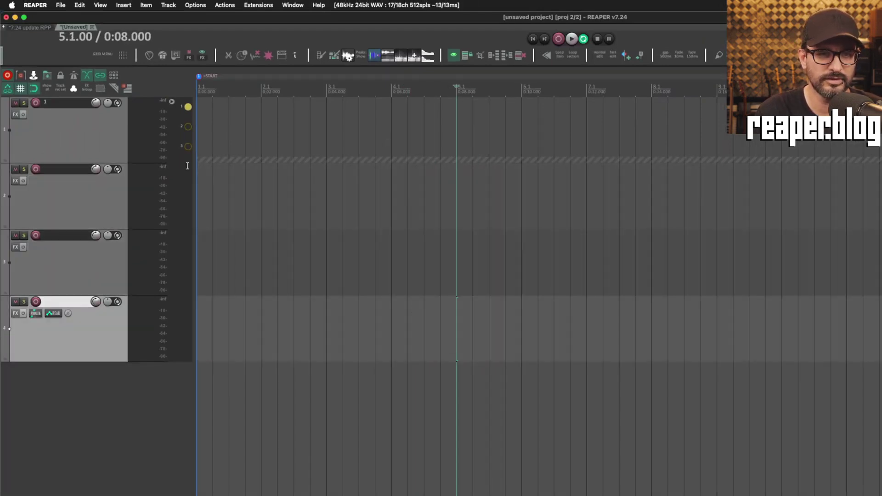
{"action": "left_click", "coordinate": [182, 189]}
{"action": "left_click", "coordinate": [183, 249]}
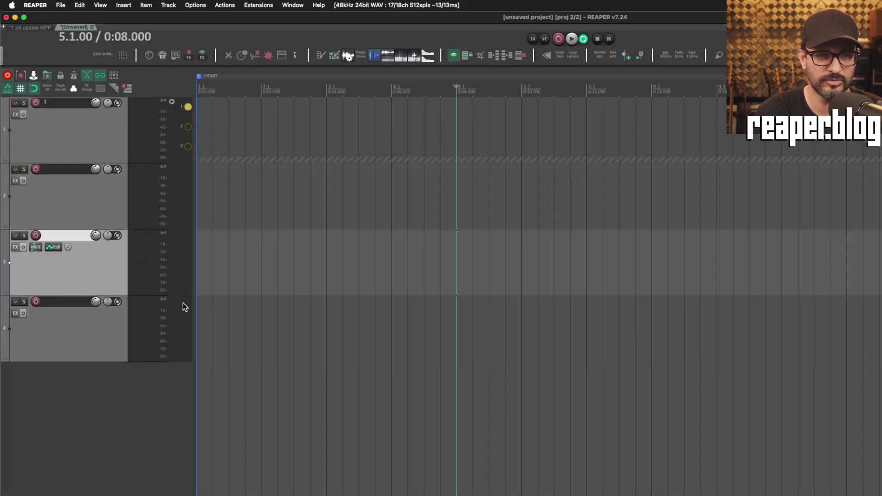
{"action": "left_click", "coordinate": [181, 330]}
{"action": "left_click", "coordinate": [372, 260]}
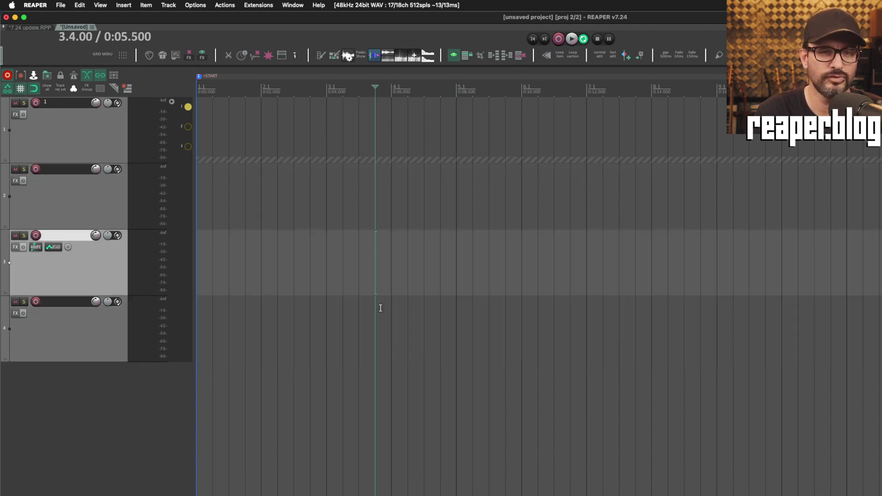
{"action": "key", "text": "super+v"}
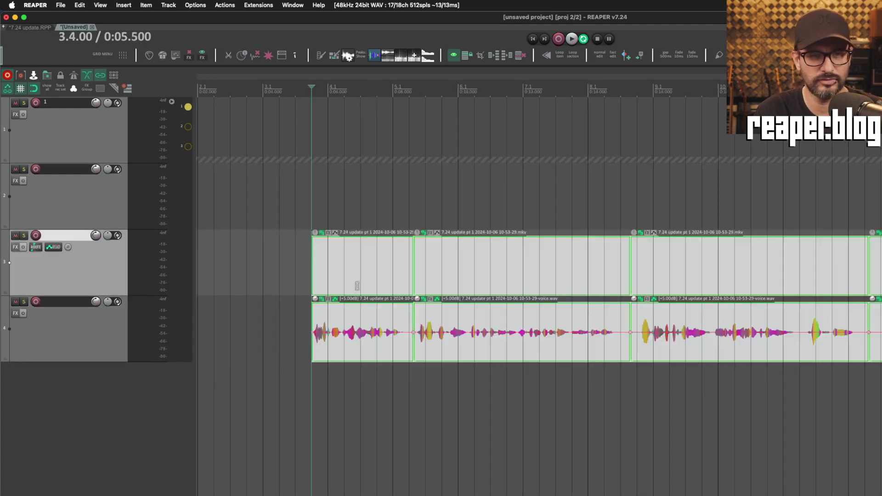
{"action": "key", "text": "super+z"}
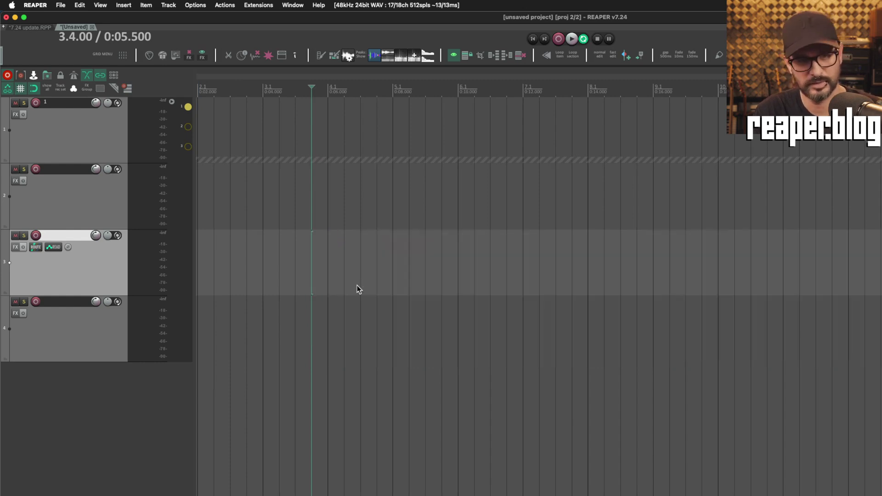
- Draw a MIDI item about four measures long on track 2, starting at about 4.2, and cut it
{"action": "scroll", "coordinate": [356, 275], "scroll_direction": "down", "scroll_amount": 5}
{"action": "scroll", "coordinate": [355, 271], "scroll_direction": "up", "scroll_amount": 5}
{"action": "left_click_drag", "start_coordinate": [322, 208], "coordinate": [474, 205]}
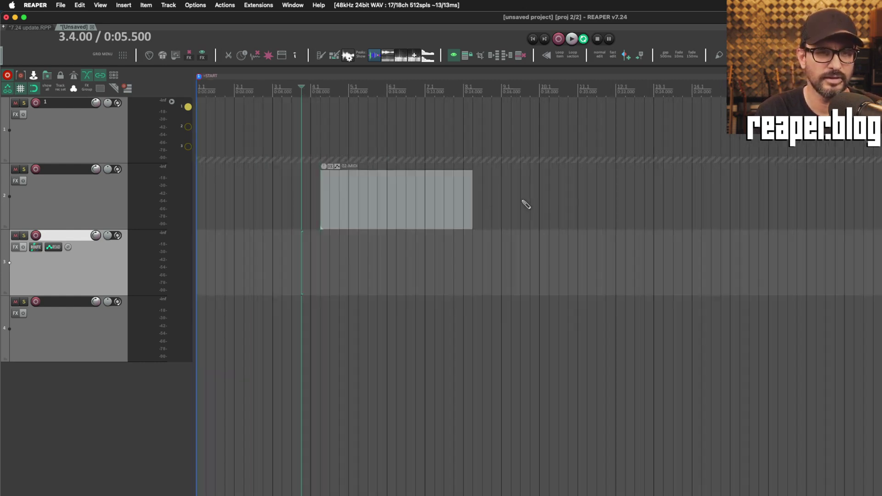
{"action": "left_click", "coordinate": [391, 211]}
{"action": "left_click", "coordinate": [341, 268]}
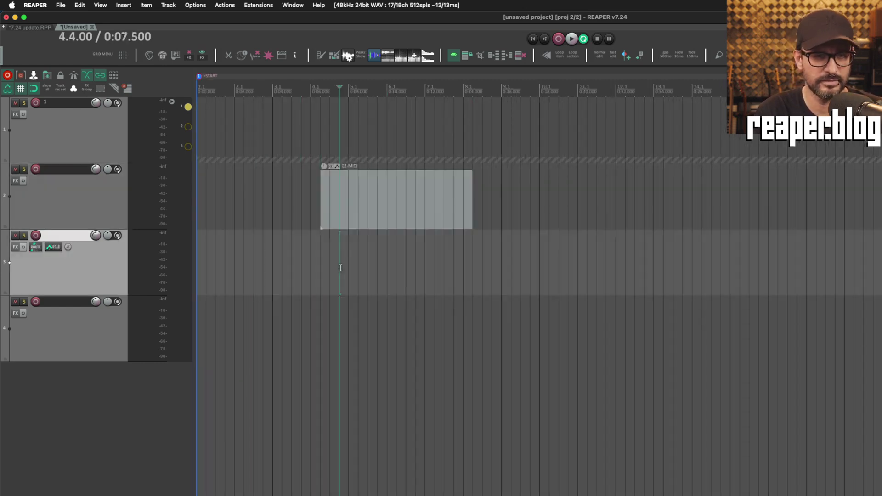
{"action": "left_click", "coordinate": [383, 186]}
{"action": "key", "text": "Delete"}
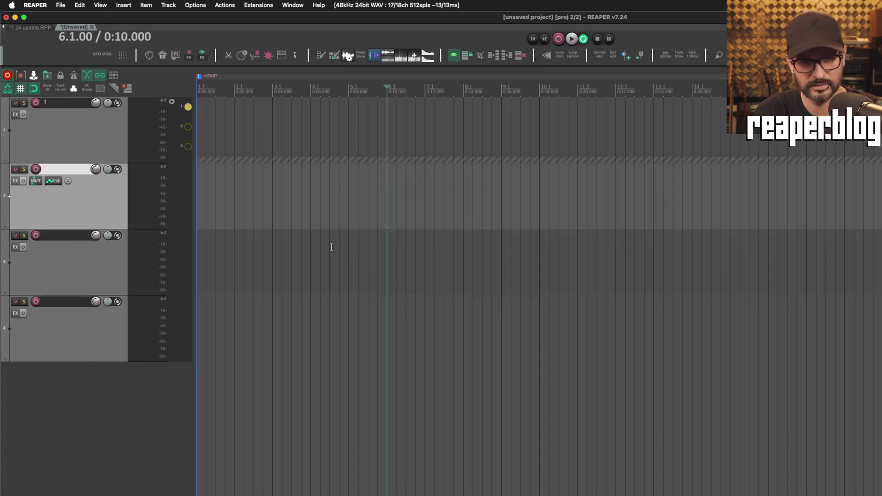
- Try pasting the cut MIDI item at 5.1.00 on track 3 and on track 2, and undo both pastes
{"action": "left_click", "coordinate": [351, 262]}
{"action": "key", "text": "ctrl+v"}
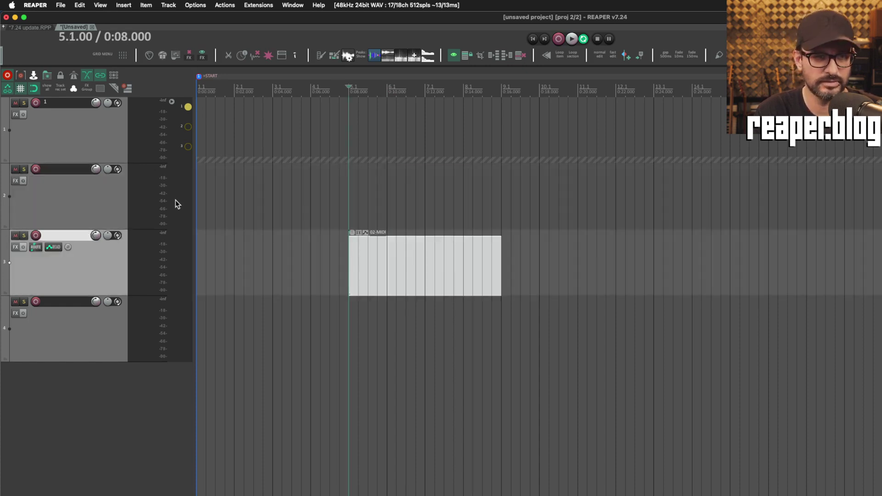
{"action": "left_click", "coordinate": [187, 197]}
{"action": "key", "text": "ctrl+v"}
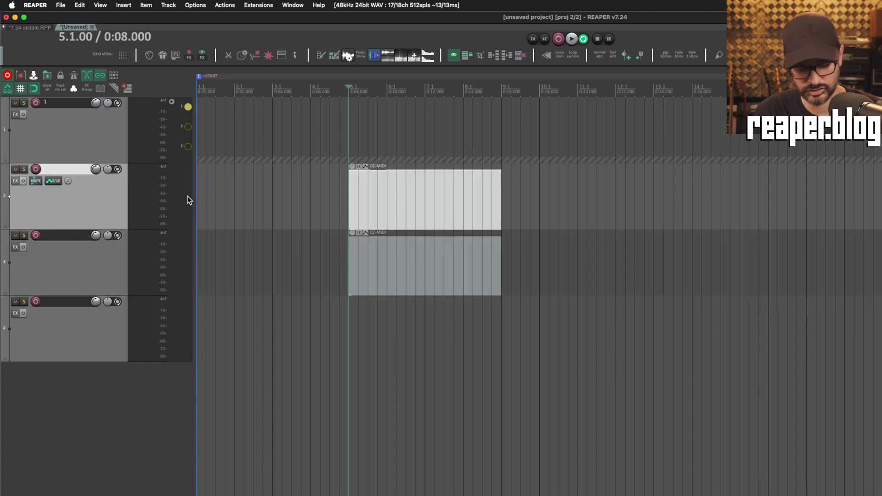
{"action": "key", "text": "ctrl+z"}
{"action": "key", "text": "ctrl+z"}
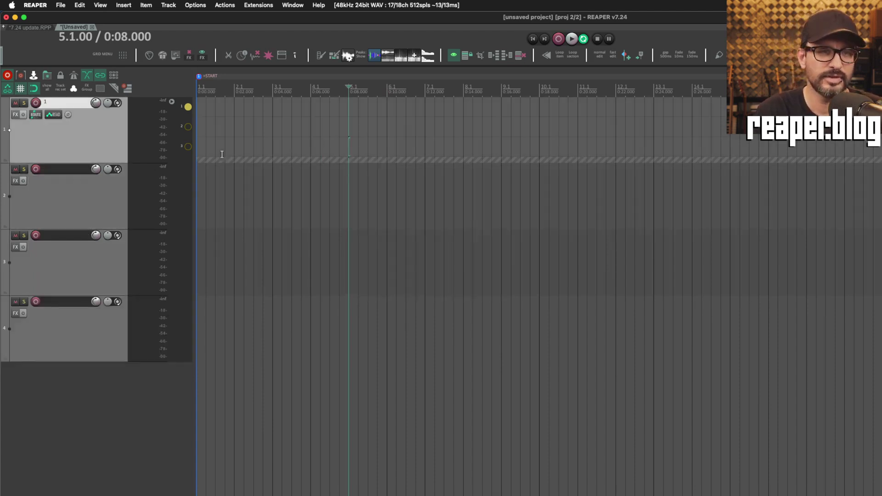
- Make track 1 taller and paste the MIDI item at 5.1.00 into its third, second and first lanes
{"action": "left_click_drag", "start_coordinate": [141, 184], "coordinate": [124, 283]}
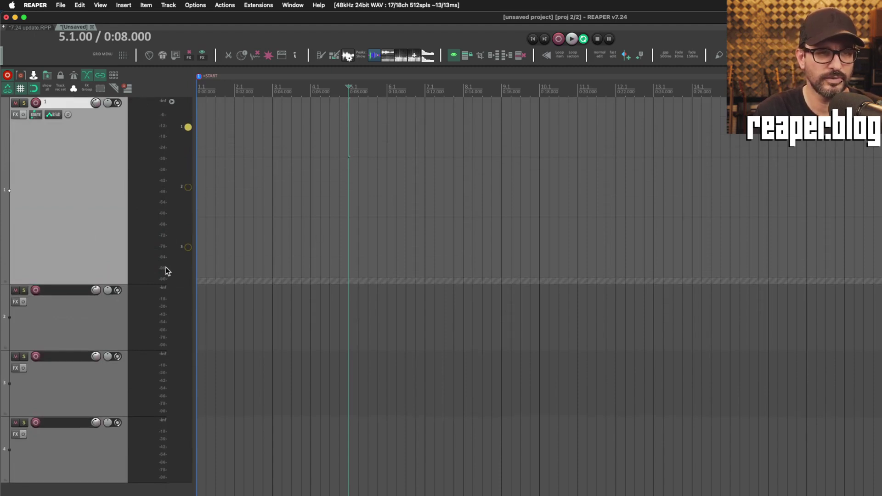
{"action": "key", "text": "shift+m"}
{"action": "key", "text": "Delete"}
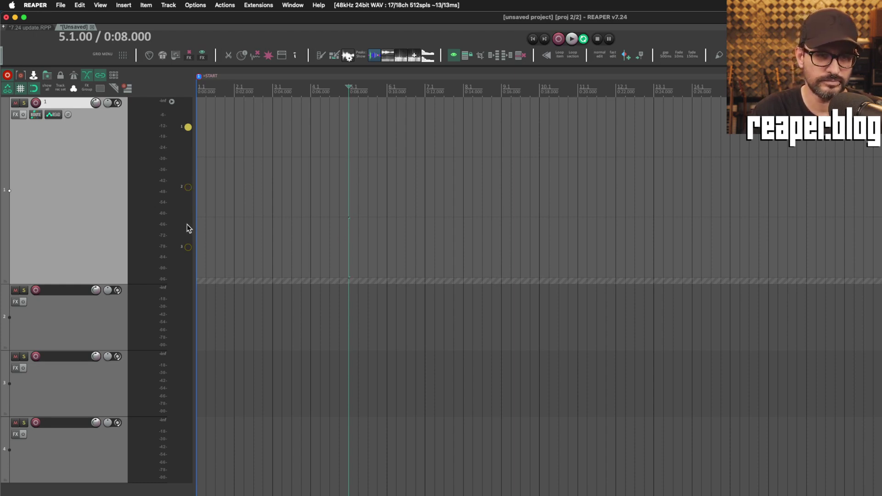
{"action": "key", "text": "ctrl+v"}
{"action": "key", "text": "ctrl+v"}
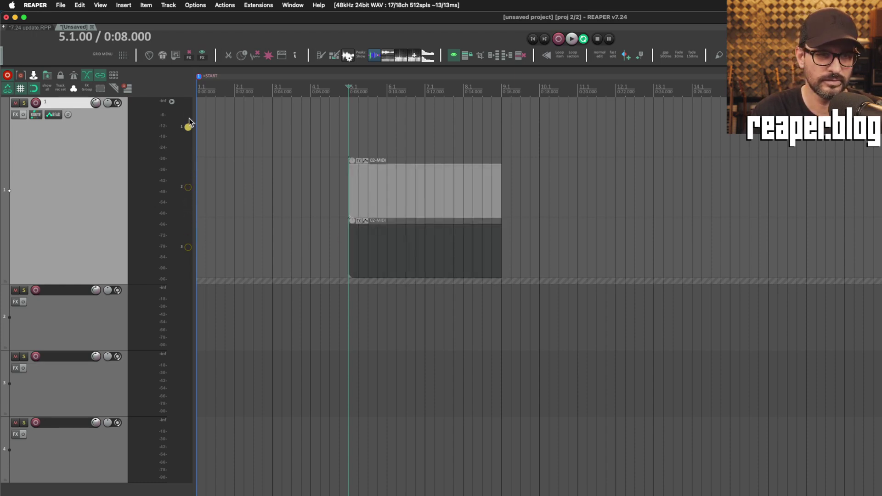
{"action": "key", "text": "ctrl+v"}
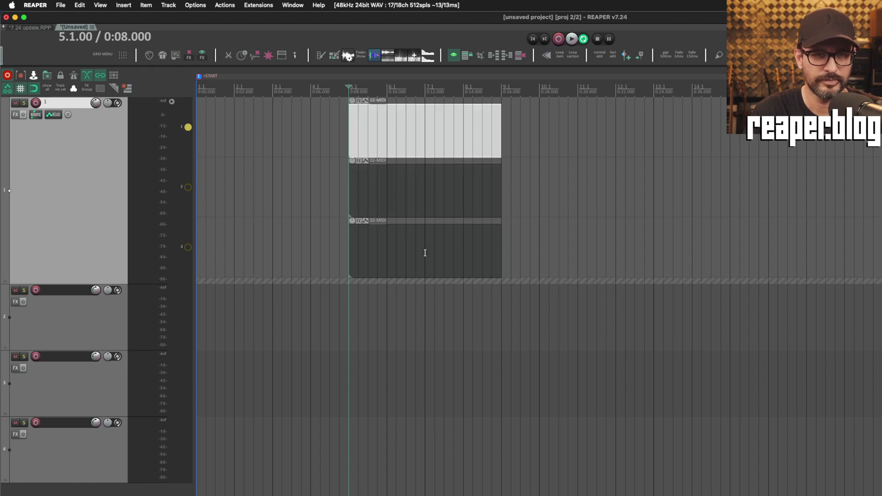
- Paste another copy of the MIDI item at 11.2.00 into the second lane of track 1
{"action": "left_click", "coordinate": [588, 78]}
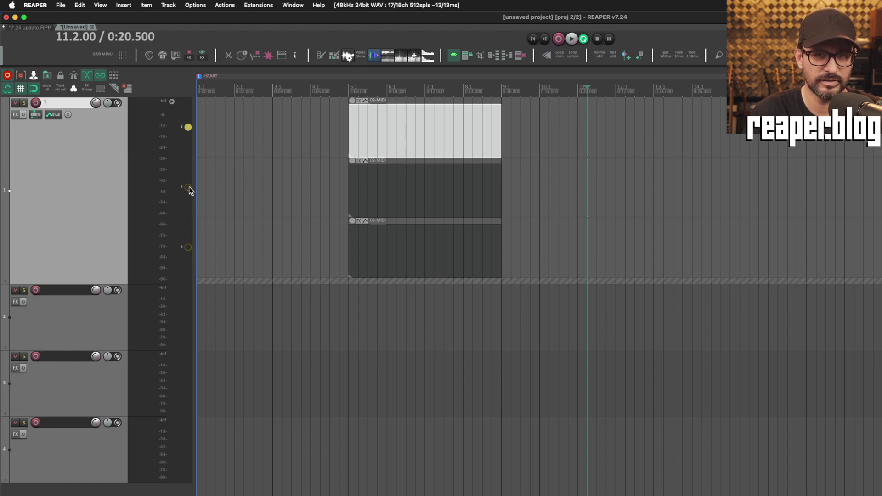
{"action": "key", "text": "super+v"}
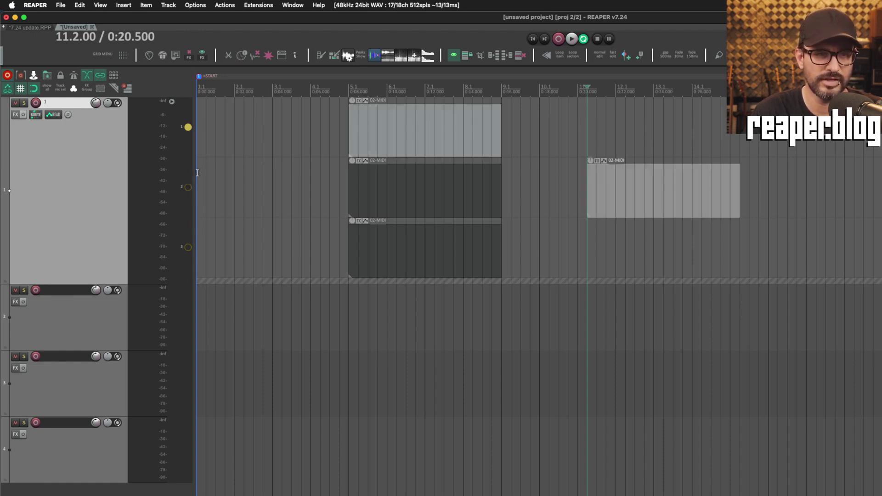
{"action": "left_click", "coordinate": [188, 187]}
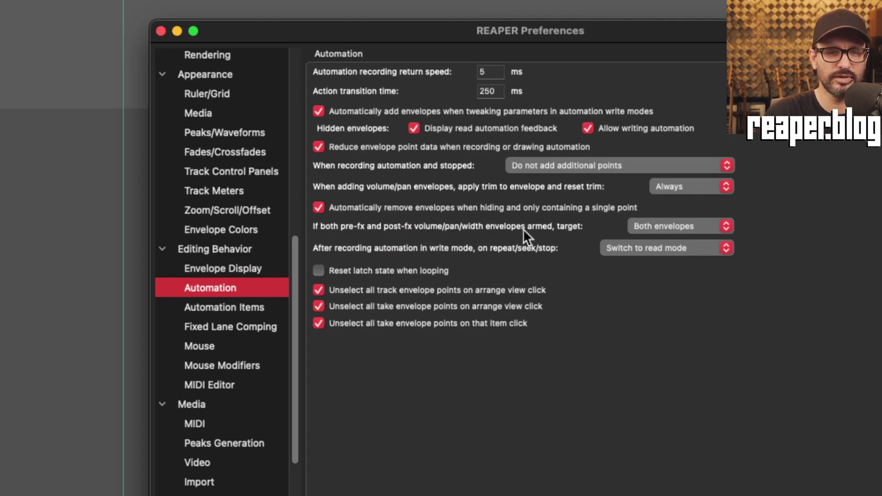
- Examine the target choices for armed pre-FX and post-FX envelopes in the Automation preferences, and close the preferences
{"action": "left_click", "coordinate": [687, 227]}
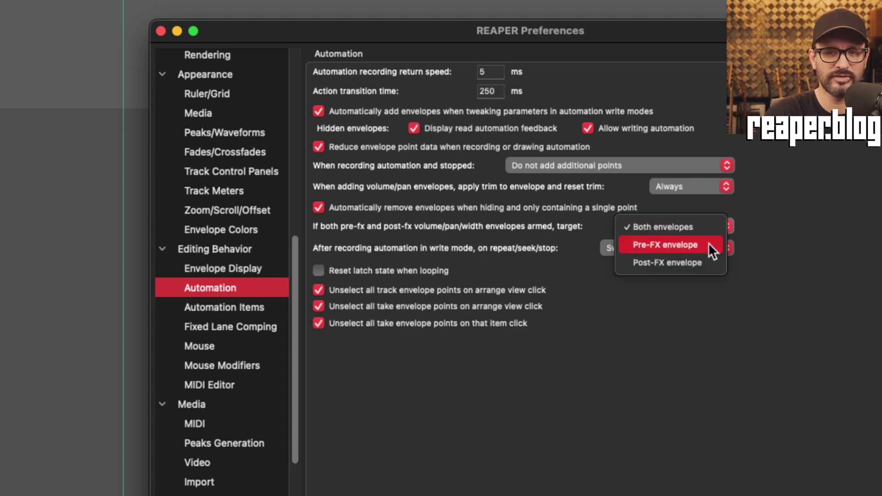
{"action": "left_click", "coordinate": [742, 263]}
{"action": "left_click", "coordinate": [609, 493]}
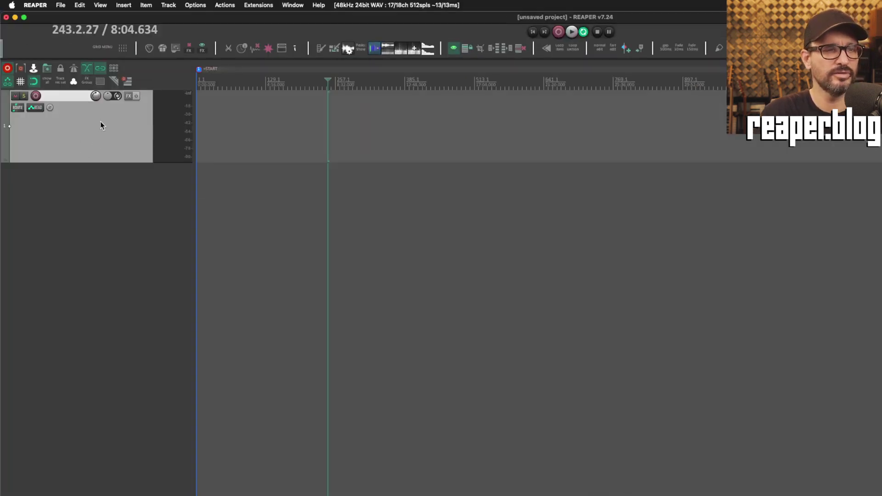
- Show the Volume (Pre-FX) and Volume automation envelopes of track 1
{"action": "left_click", "coordinate": [37, 110]}
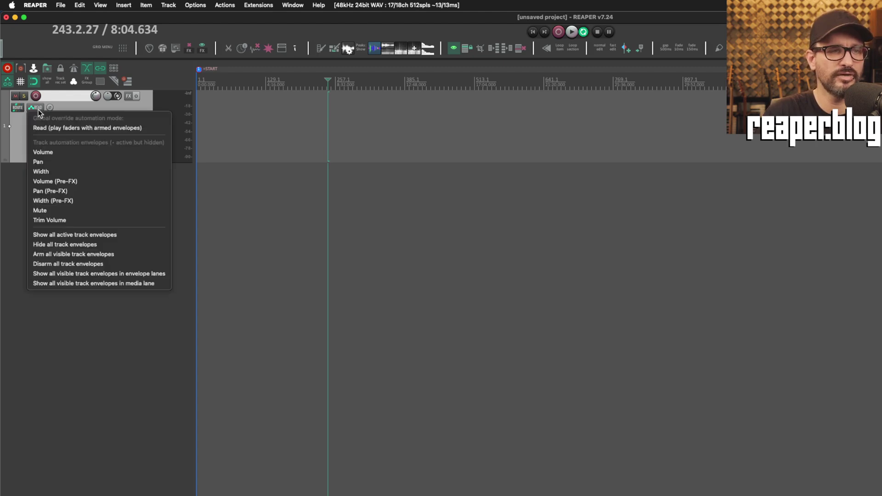
{"action": "left_click", "coordinate": [87, 181]}
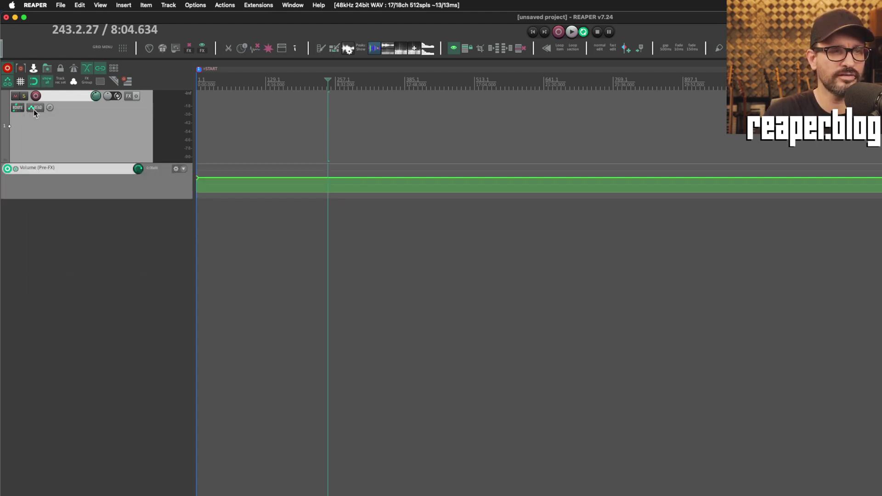
{"action": "left_click", "coordinate": [33, 109]}
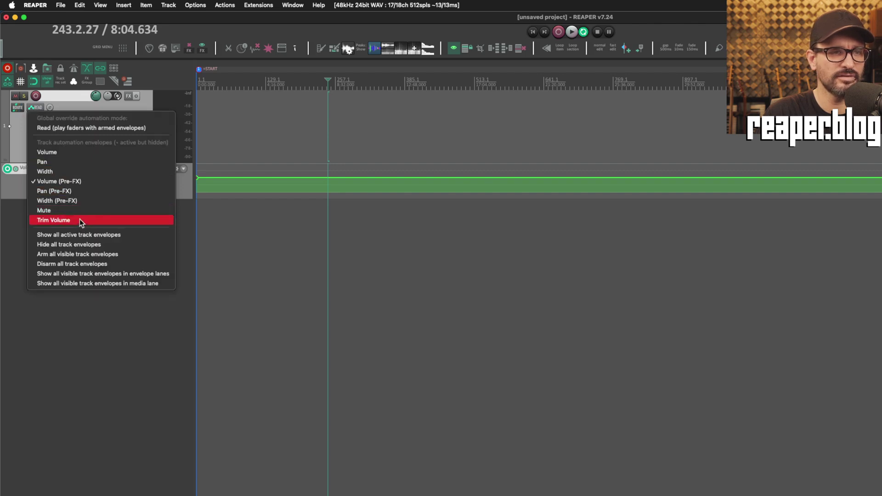
{"action": "left_click", "coordinate": [81, 154]}
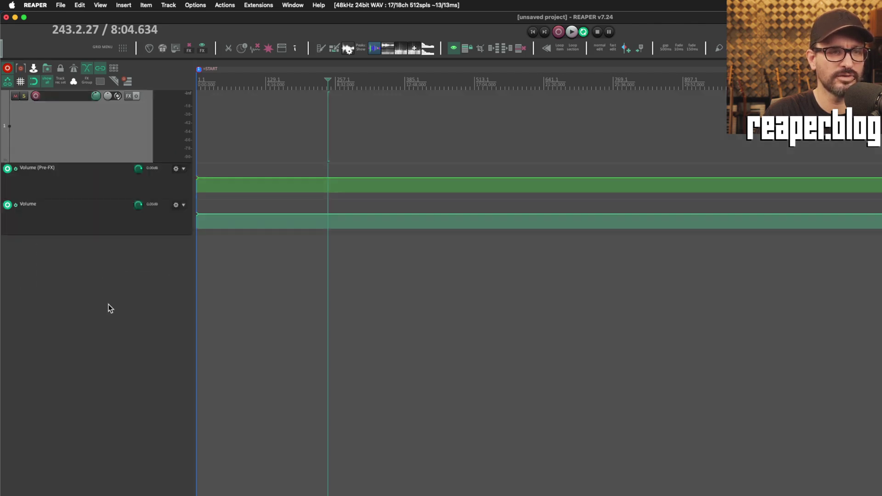
- Set the automation mode of track 1 to Write
{"action": "left_click", "coordinate": [144, 185]}
{"action": "right_click", "coordinate": [15, 175]}
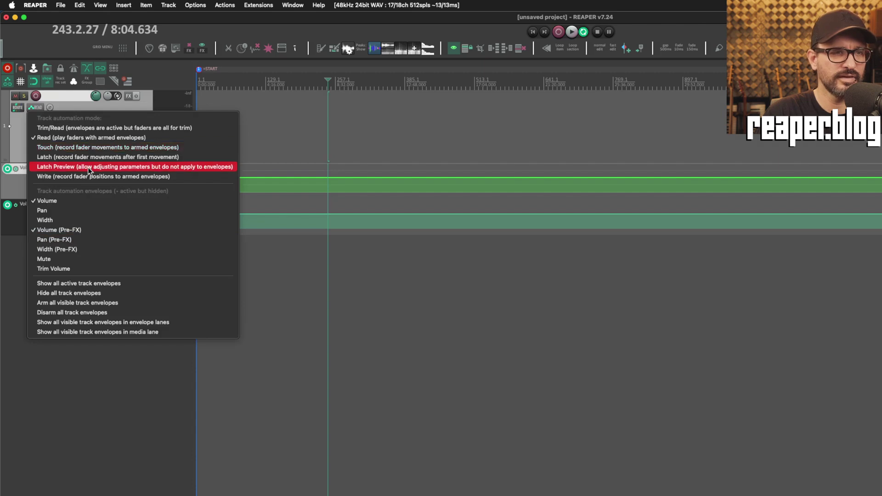
{"action": "left_click", "coordinate": [93, 175]}
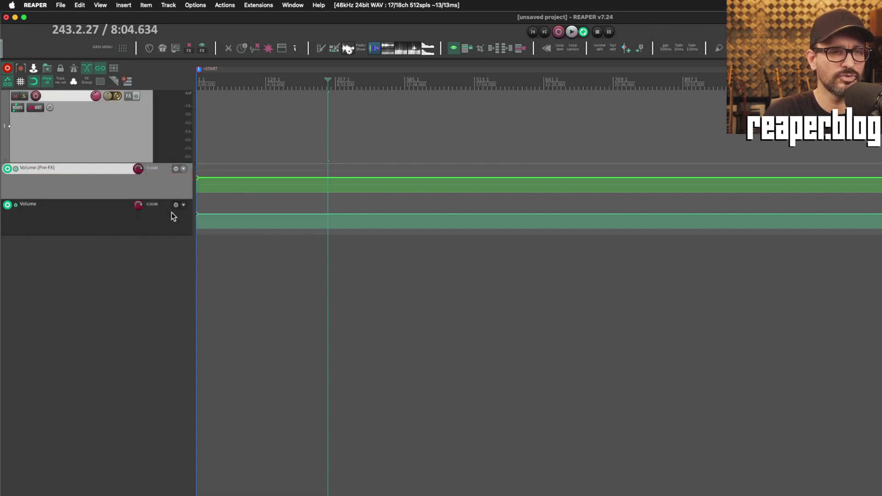
- Record track volume movements into the pre-FX and post-FX volume envelopes during playback from 243.2.27, and stop playback
{"action": "key", "text": "space"}
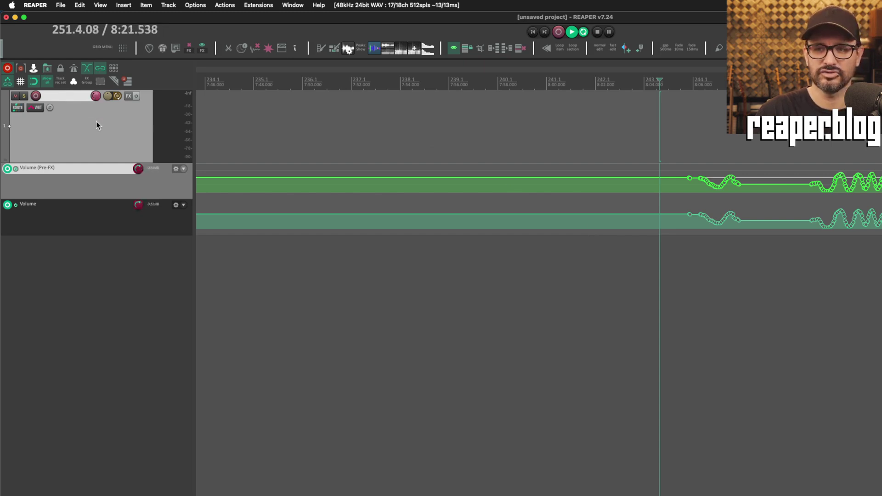
{"action": "scroll", "coordinate": [407, 224], "scroll_direction": "down", "scroll_amount": 2}
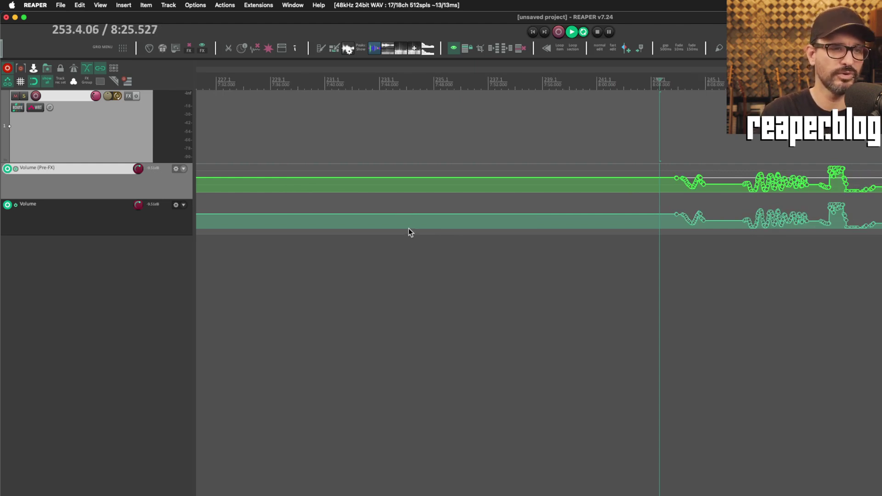
{"action": "key", "text": "space"}
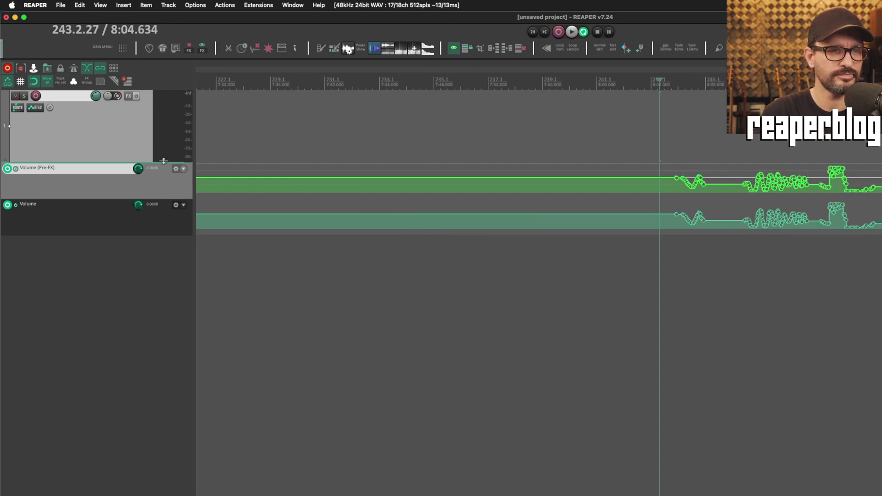
- Set the target for armed pre-FX and post-FX envelopes to Post-FX envelope in the Automation preferences, and confirm
{"action": "key", "text": "super+comma"}
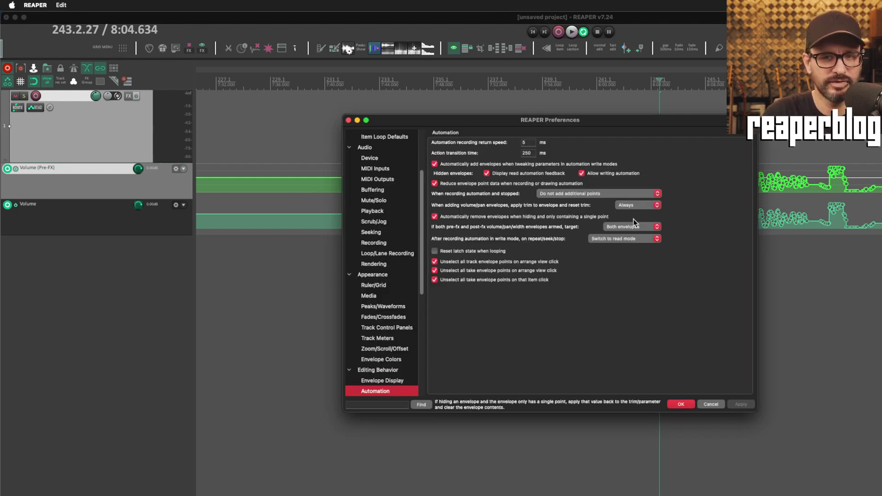
{"action": "left_click", "coordinate": [638, 231]}
{"action": "left_click", "coordinate": [636, 245]}
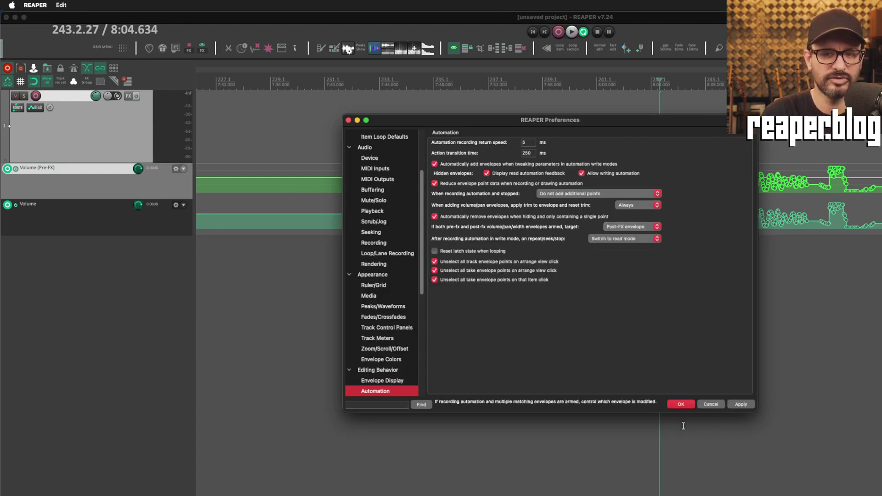
{"action": "left_click", "coordinate": [680, 404]}
- Set track 1's automation mode to Write and record volume movements during playback from 255.4.42, stopping playback at the end
{"action": "scroll", "coordinate": [674, 396], "scroll_direction": "right", "scroll_amount": 10}
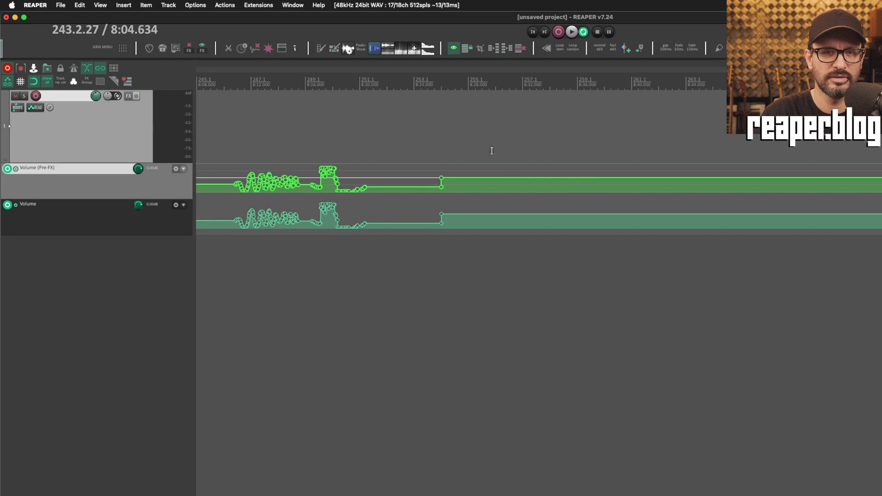
{"action": "left_click", "coordinate": [35, 107]}
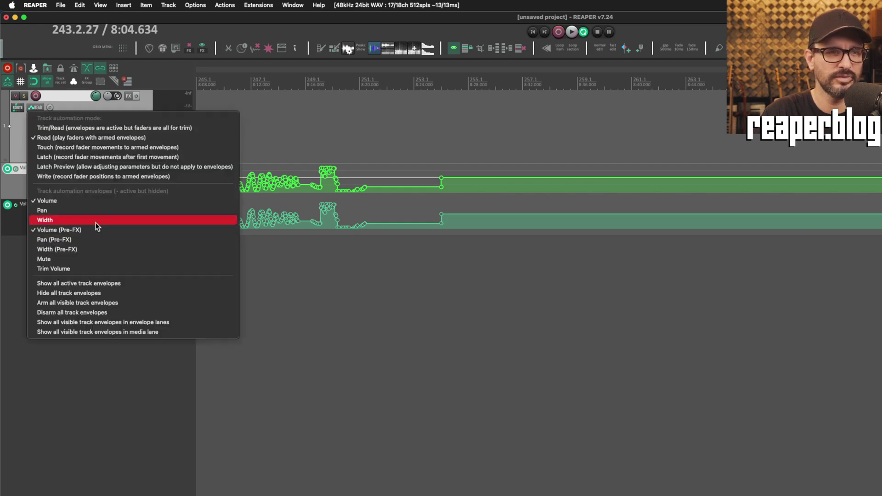
{"action": "left_click", "coordinate": [96, 176]}
{"action": "left_click", "coordinate": [492, 99]}
{"action": "key", "text": "space"}
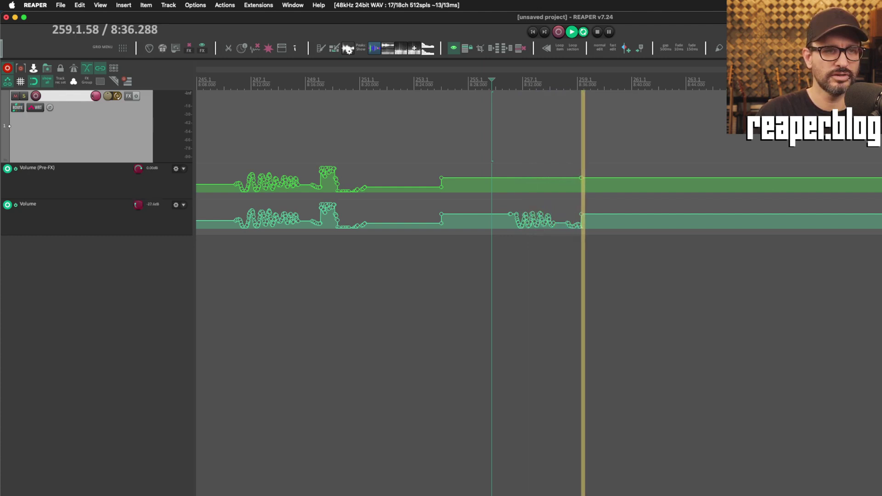
{"action": "left_click_drag", "start_coordinate": [94, 99], "coordinate": [94, 97]}
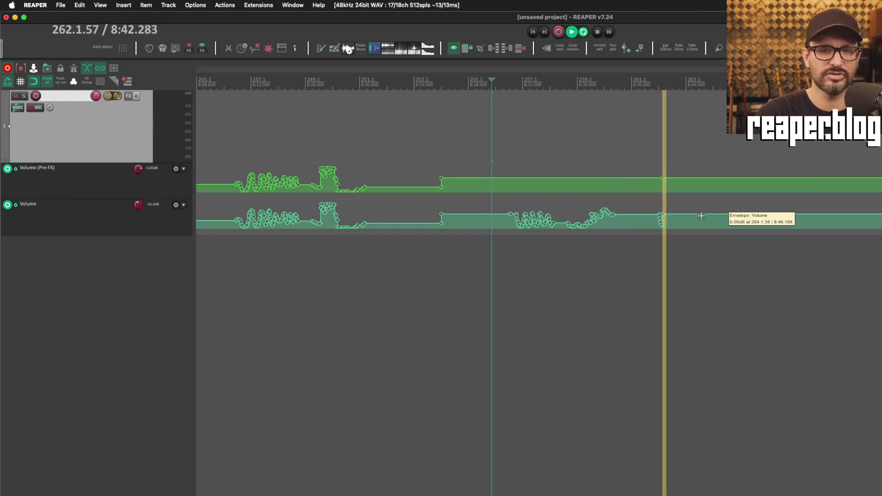
{"action": "key", "text": "space"}
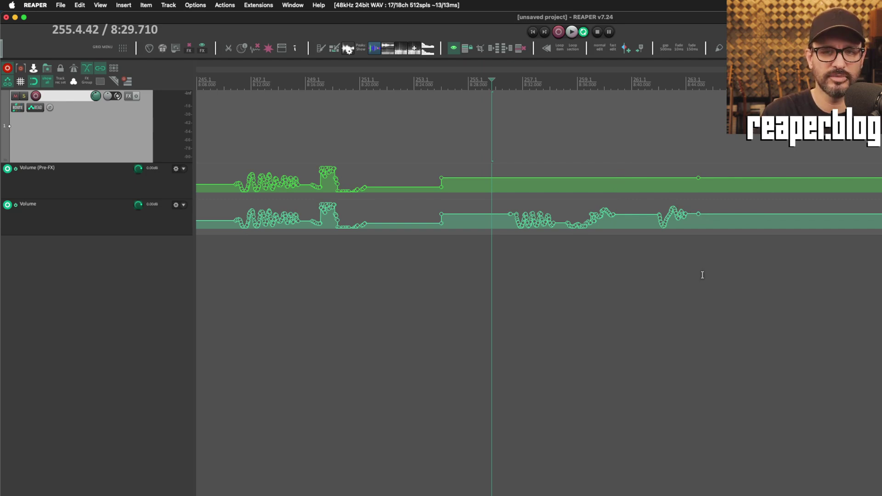
- Set the target for armed pre-FX and post-FX envelopes back to Both envelopes in the Automation preferences, and confirm
{"action": "scroll", "coordinate": [597, 254], "scroll_direction": "down", "scroll_amount": 3}
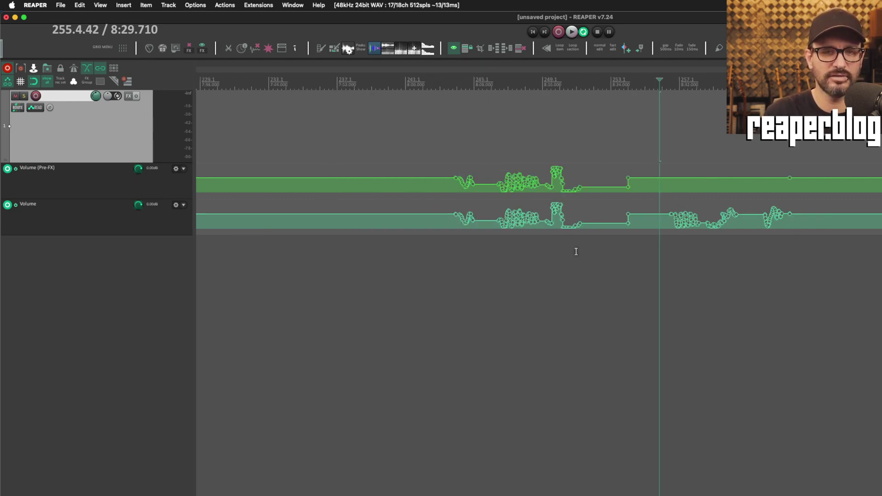
{"action": "scroll", "coordinate": [576, 252], "scroll_direction": "down", "scroll_amount": 2}
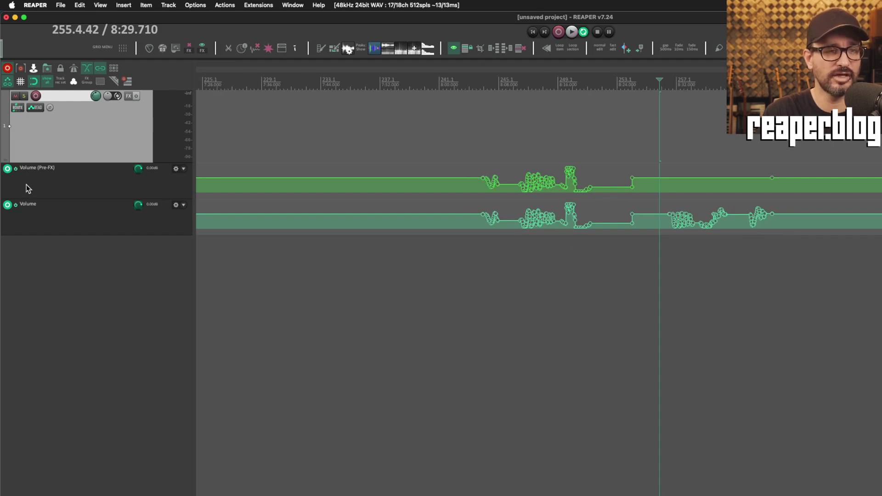
{"action": "left_click", "coordinate": [8, 171]}
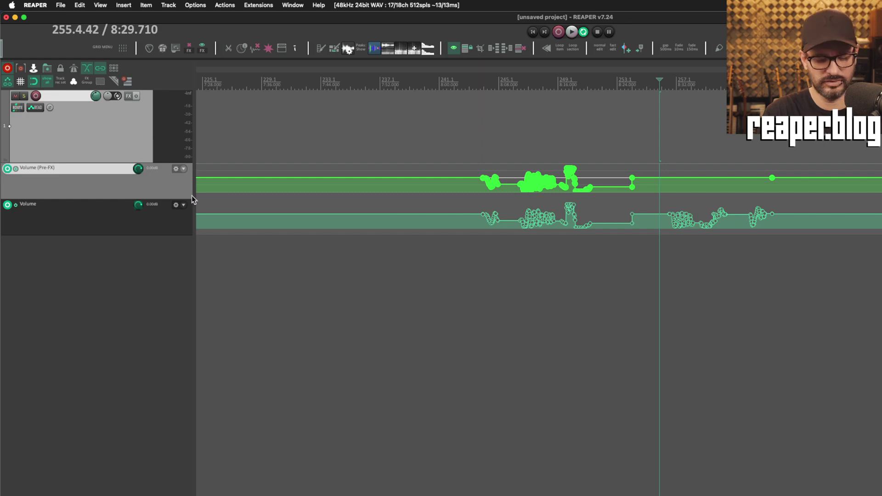
{"action": "key", "text": "super+comma"}
{"action": "left_click", "coordinate": [641, 229]}
{"action": "left_click", "coordinate": [611, 215]}
{"action": "left_click", "coordinate": [681, 405]}
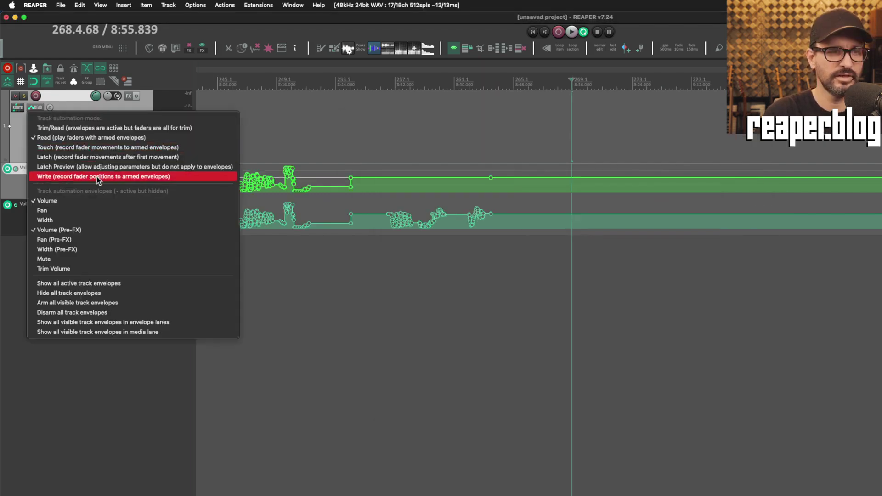
- Disarm the Volume (Pre-FX) envelope of track 1 and record volume movements in Write mode during playback from 268.4.68
{"action": "left_click", "coordinate": [115, 175]}
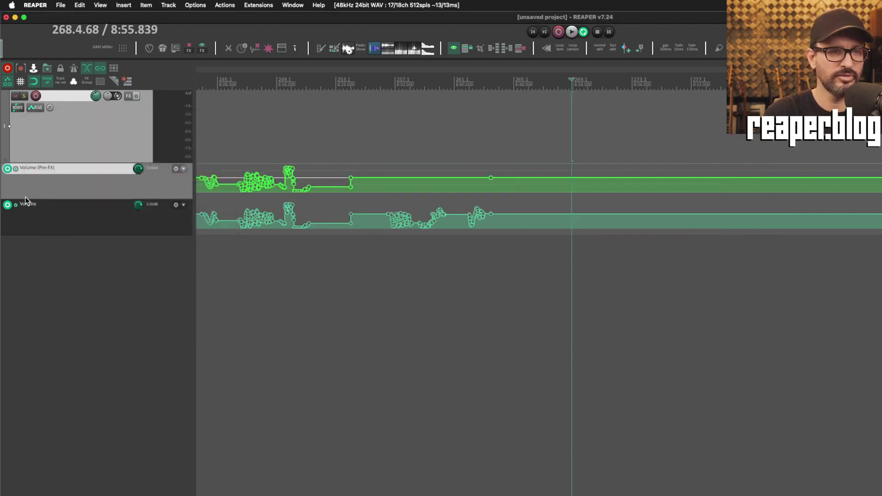
{"action": "left_click", "coordinate": [7, 169]}
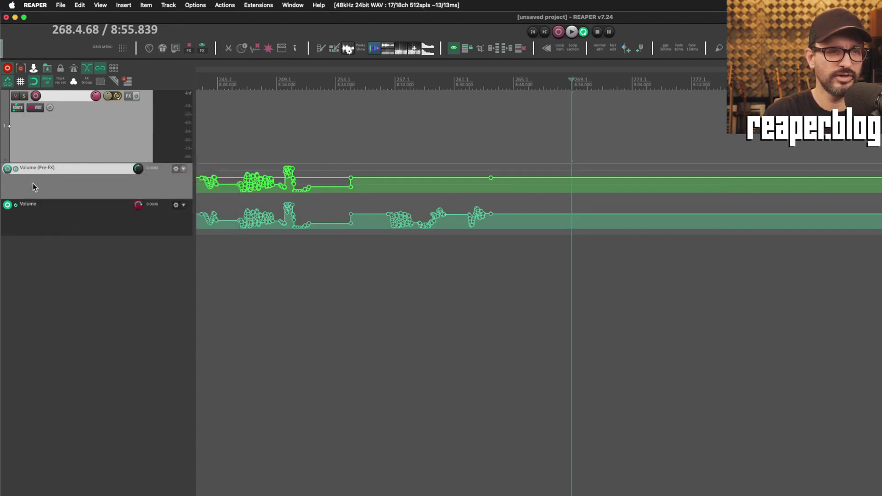
{"action": "key", "text": "space"}
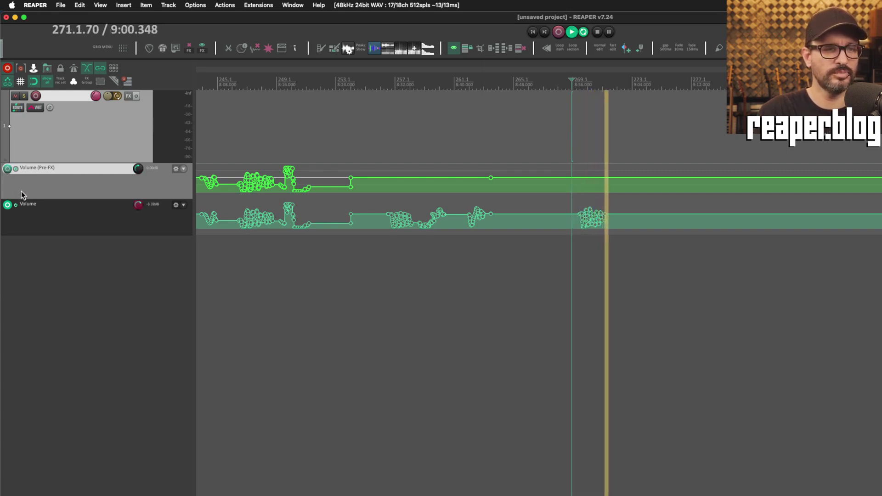
- Re-arm the Volume (Pre-FX) envelope during the write pass, and disarm the post-FX Volume envelope
{"action": "left_click", "coordinate": [8, 170]}
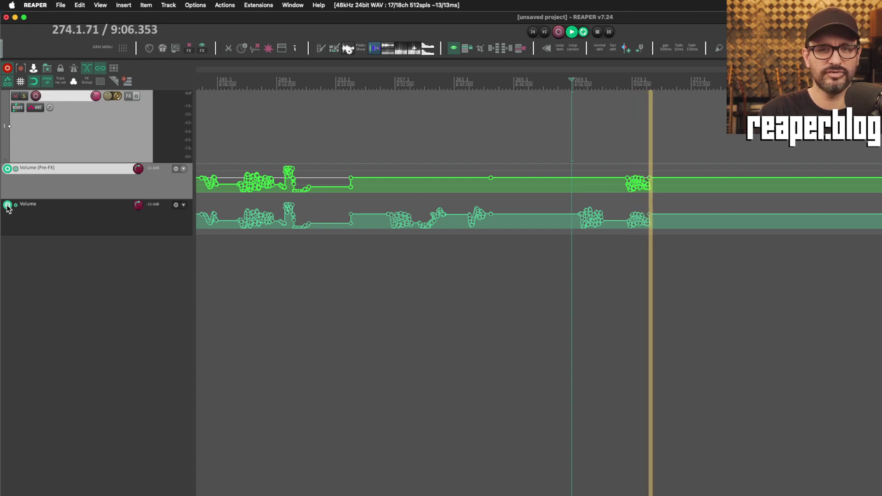
{"action": "left_click", "coordinate": [8, 206]}
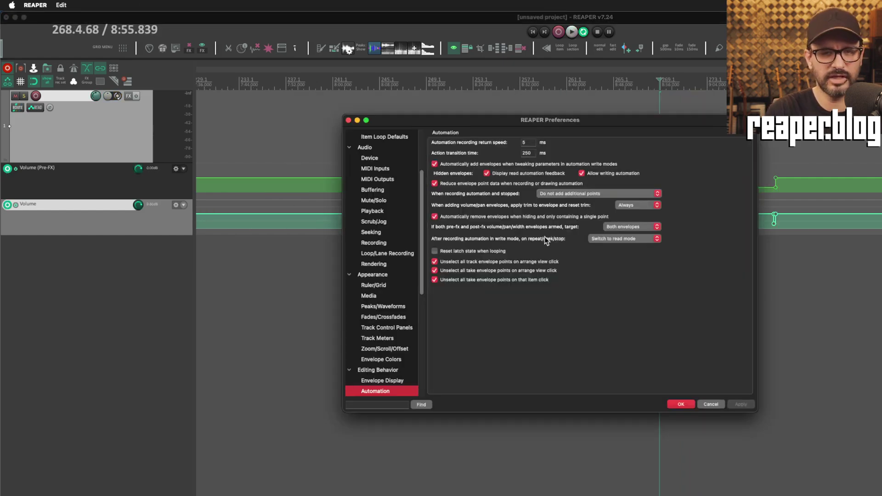
- Review the target options for armed pre-FX and post-FX envelopes in the Automation preferences, leaving Both envelopes selected
{"action": "left_click", "coordinate": [630, 227]}
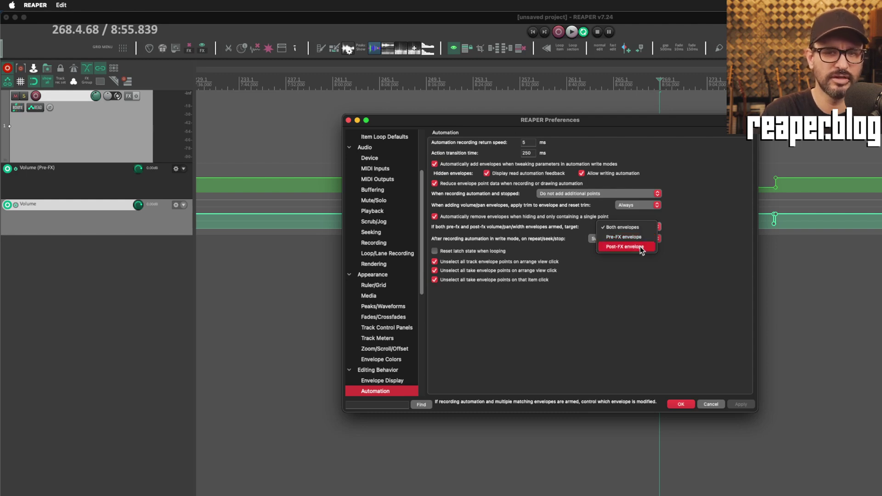
{"action": "left_click", "coordinate": [646, 274]}
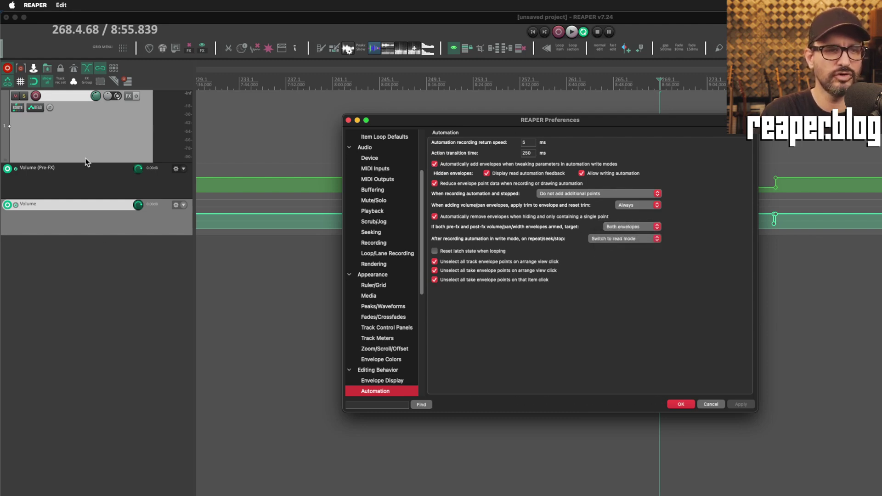
{"action": "left_click", "coordinate": [88, 254]}
{"action": "left_click", "coordinate": [89, 224]}
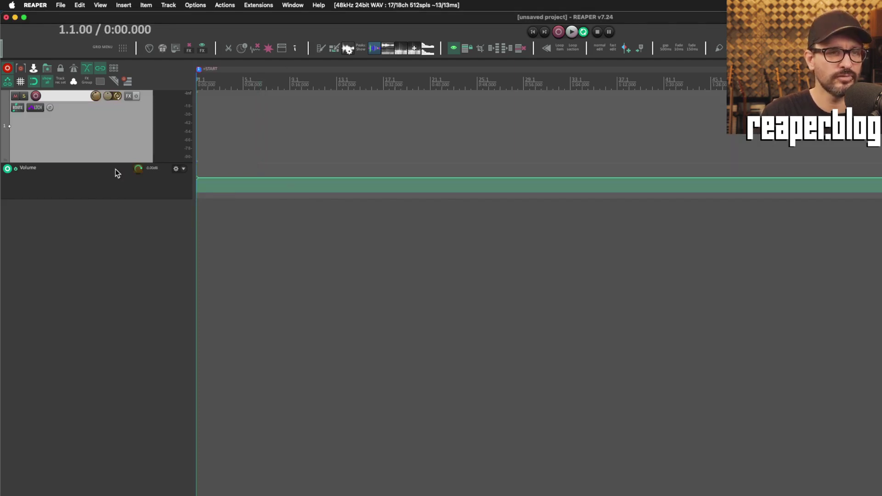
- Use Latch automation mode on track 1 and write a volume change while stopped by moving the edit cursor to 4.4.77
{"action": "left_click", "coordinate": [32, 108]}
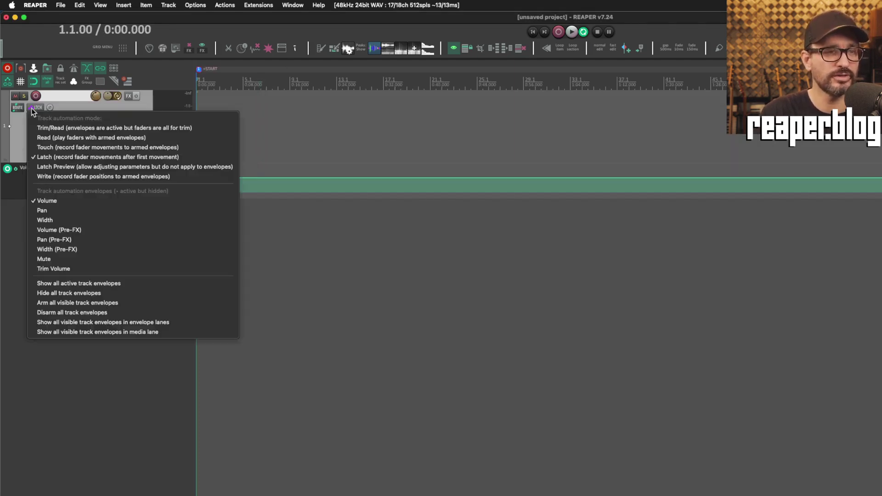
{"action": "left_click", "coordinate": [75, 157]}
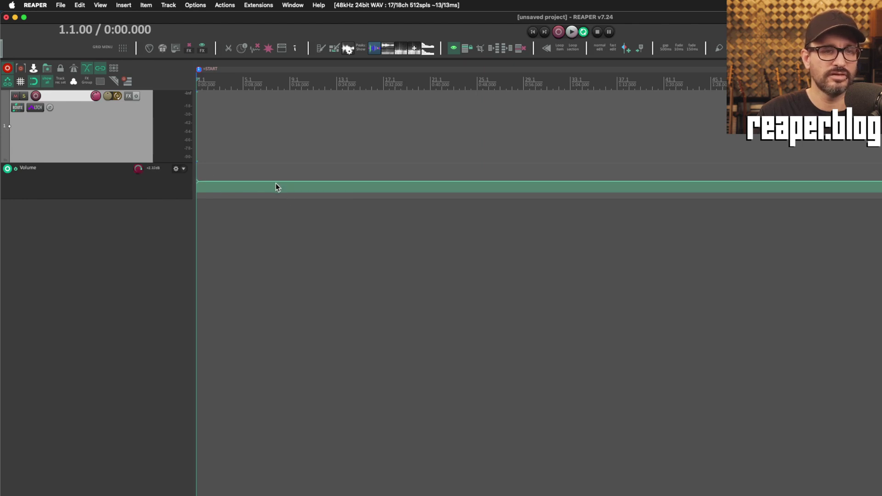
{"action": "left_click", "coordinate": [243, 82]}
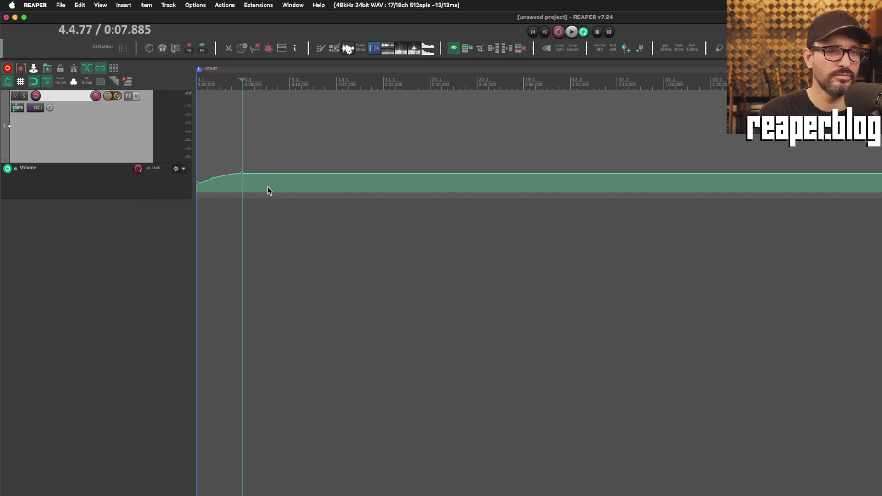
- Record the latched track volume during playback from 7.2.89, and stop playback
{"action": "left_click", "coordinate": [272, 83]}
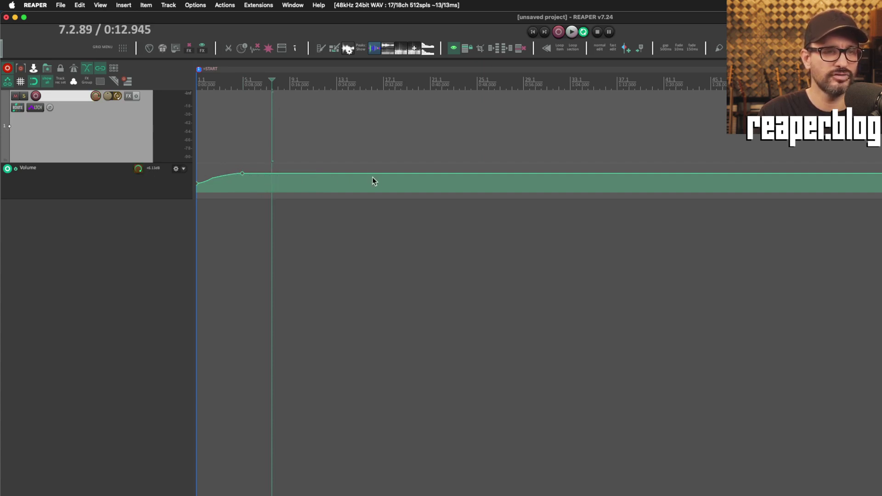
{"action": "key", "text": "space"}
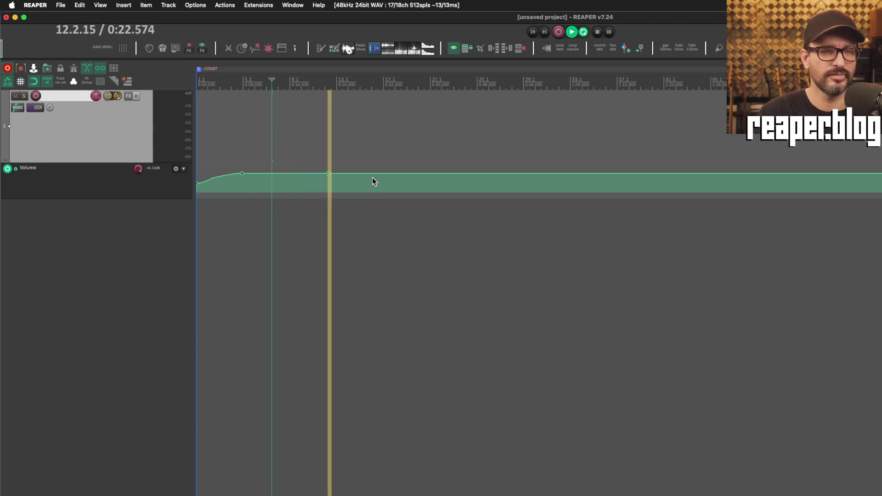
{"action": "key", "text": "space"}
- Move the edit cursor through several positions between bars 9 and 30 in Latch mode to write points into the Volume envelope
{"action": "left_click", "coordinate": [293, 82]}
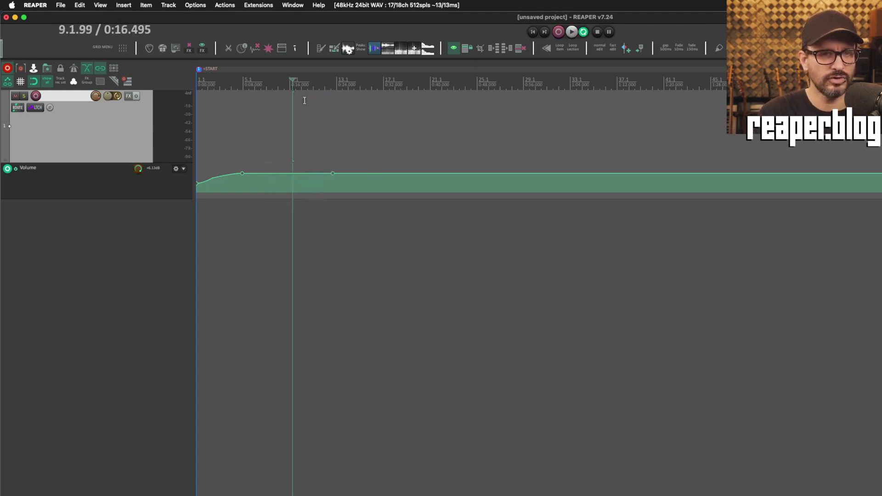
{"action": "left_click", "coordinate": [385, 82]}
{"action": "left_click", "coordinate": [403, 84]}
{"action": "left_click", "coordinate": [505, 84]}
{"action": "left_click", "coordinate": [462, 87]}
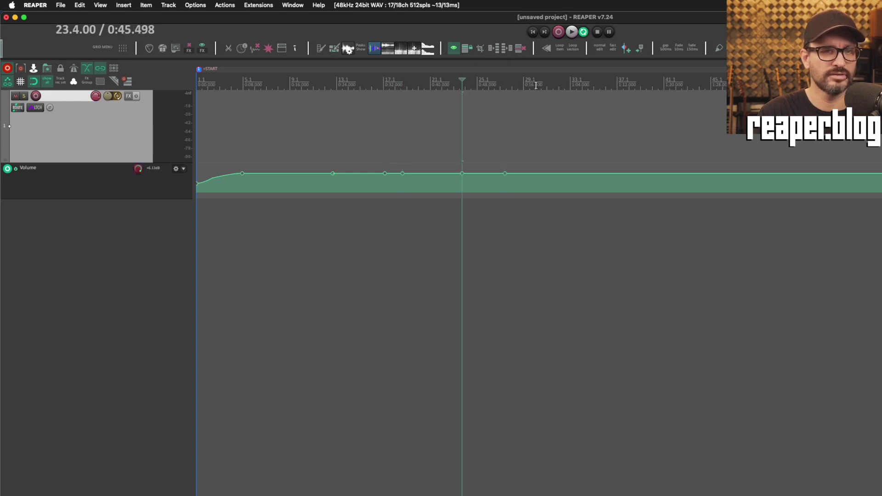
{"action": "left_click", "coordinate": [487, 85]}
{"action": "left_click", "coordinate": [433, 82]}
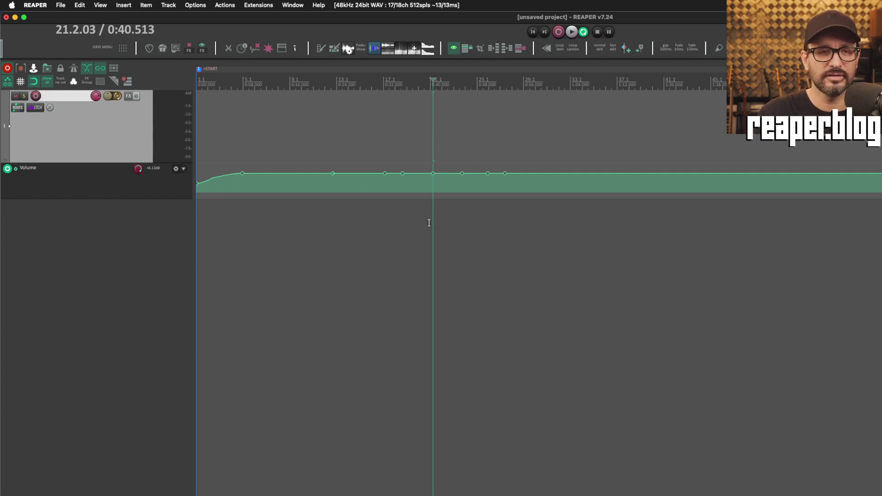
{"action": "left_click_drag", "start_coordinate": [515, 82], "coordinate": [541, 82]}
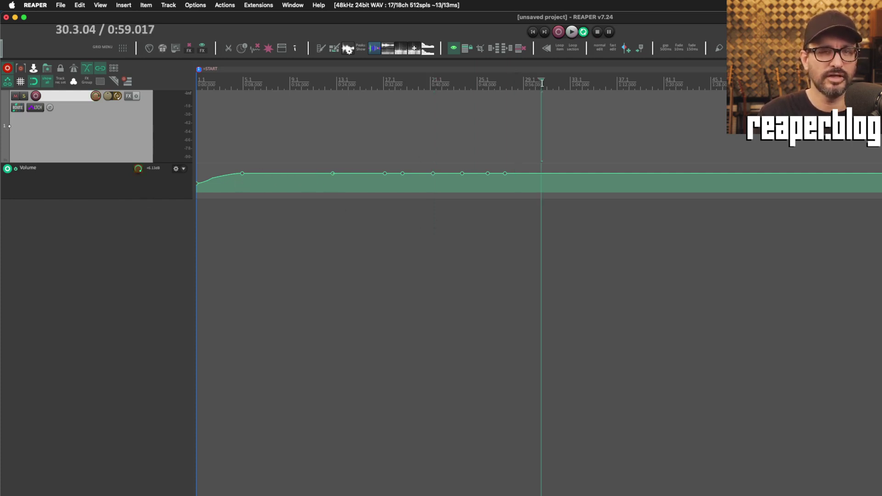
- Set track 1's automation mode to Latch Preview and move the edit cursor to several timeline positions
{"action": "left_click", "coordinate": [38, 108]}
{"action": "left_click", "coordinate": [77, 167]}
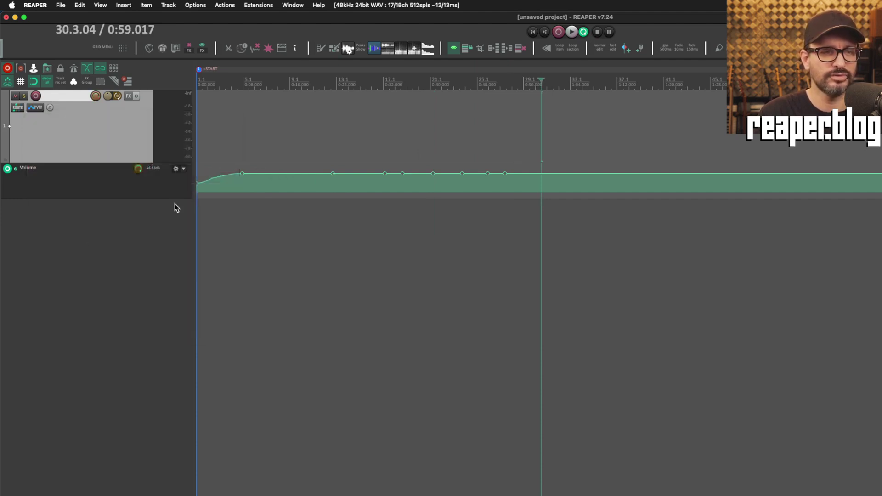
{"action": "left_click", "coordinate": [276, 86]}
{"action": "left_click", "coordinate": [412, 76]}
{"action": "left_click", "coordinate": [309, 74]}
{"action": "left_click", "coordinate": [430, 79]}
- Make a time selection from 12.4.73 to about bar 27 and write the previewed volume across it in the Volume envelope
{"action": "left_click_drag", "start_coordinate": [505, 86], "coordinate": [638, 86]}
{"action": "left_click", "coordinate": [390, 79]}
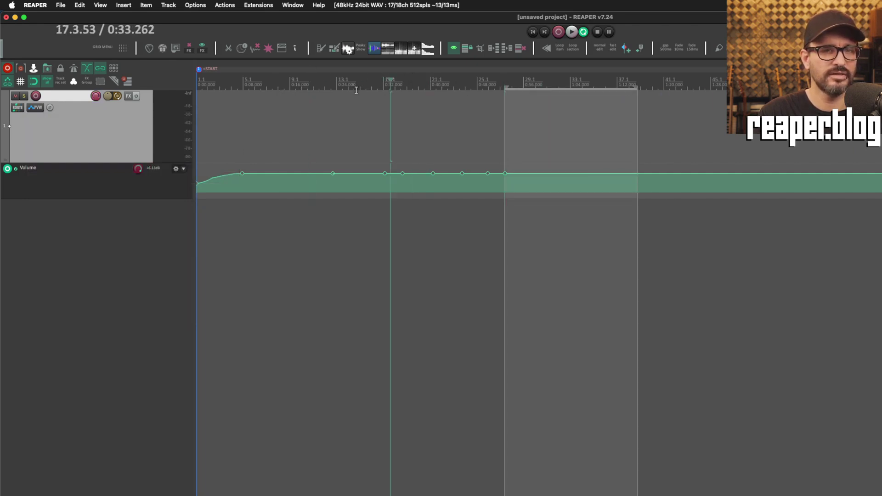
{"action": "left_click_drag", "start_coordinate": [336, 86], "coordinate": [497, 86]}
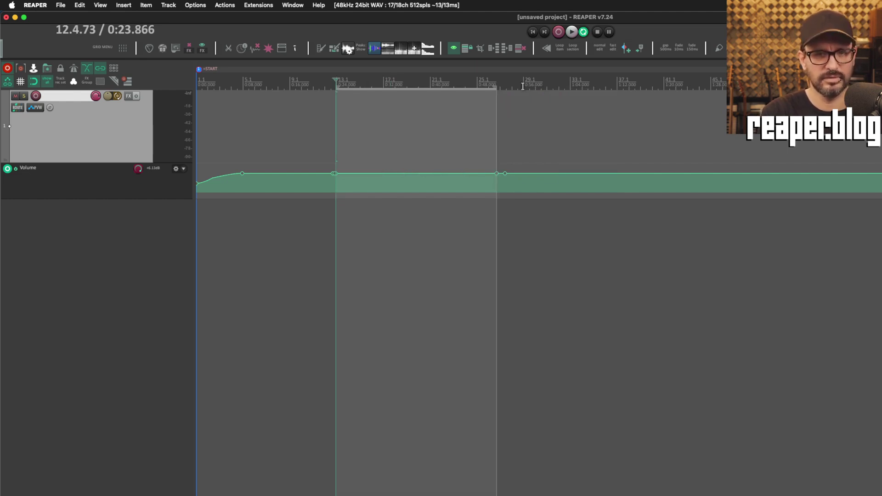
- Lower the previewed volume and write it to the Volume envelope over a time selection from 34.2.68 to about bar 48
{"action": "left_click", "coordinate": [611, 83]}
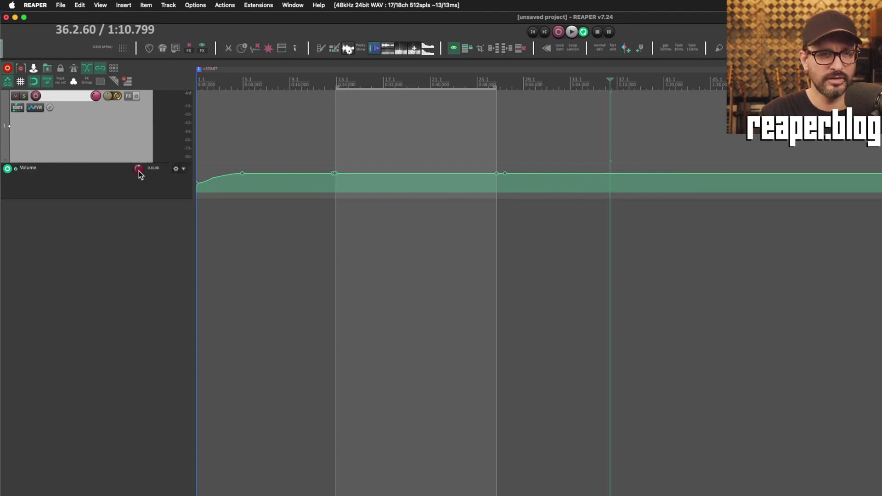
{"action": "left_click_drag", "start_coordinate": [588, 87], "coordinate": [745, 89]}
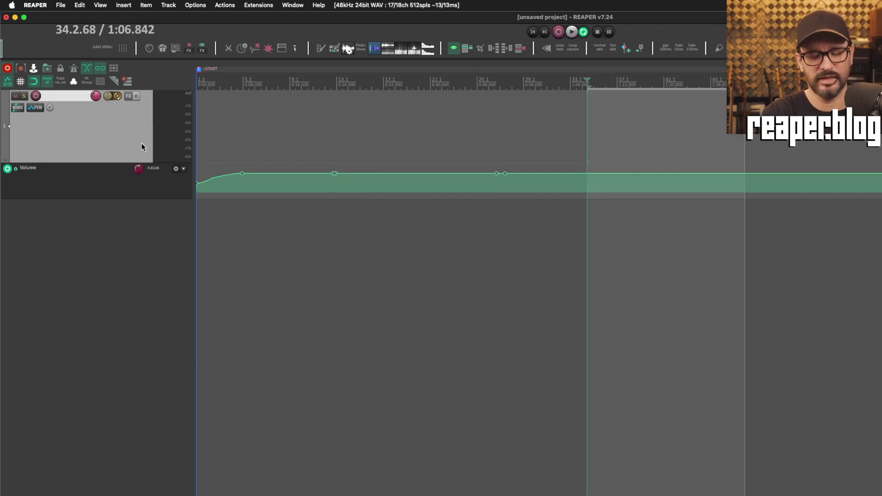
{"action": "key", "text": "shift+w"}
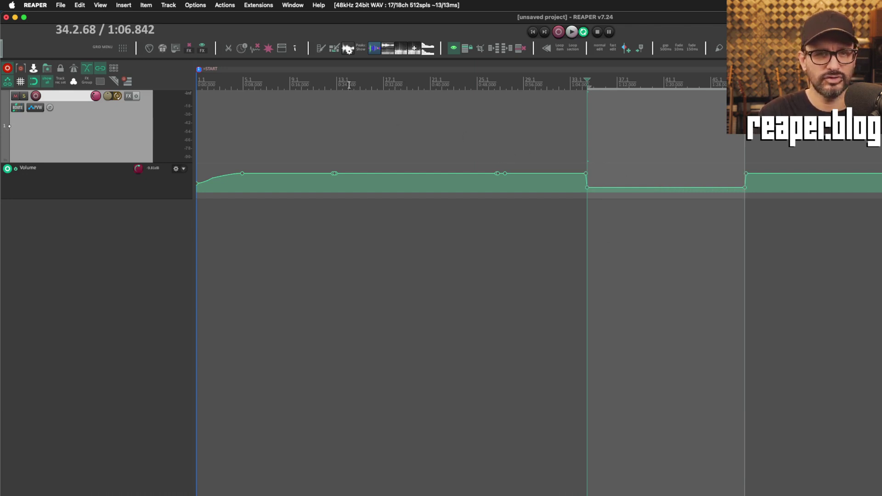
- Write the previewed volume to the Volume envelope over several time selections, the first starting at 14.1.27 and the last at 47.4.31
{"action": "left_click_drag", "start_coordinate": [349, 83], "coordinate": [368, 84]}
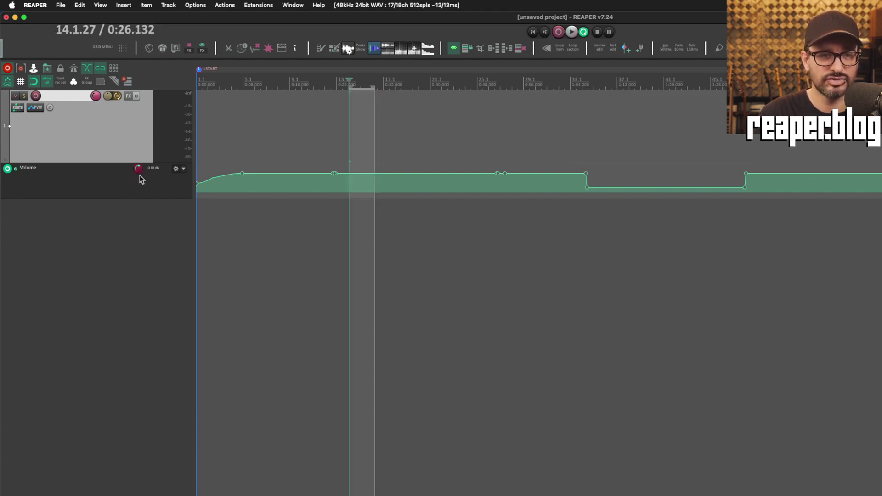
{"action": "key", "text": "w"}
{"action": "left_click_drag", "start_coordinate": [419, 138], "coordinate": [672, 134]}
{"action": "key", "text": "w"}
{"action": "key", "text": "w"}
{"action": "key", "text": "w"}
{"action": "left_click_drag", "start_coordinate": [745, 133], "coordinate": [826, 133]}
{"action": "key", "text": "w"}
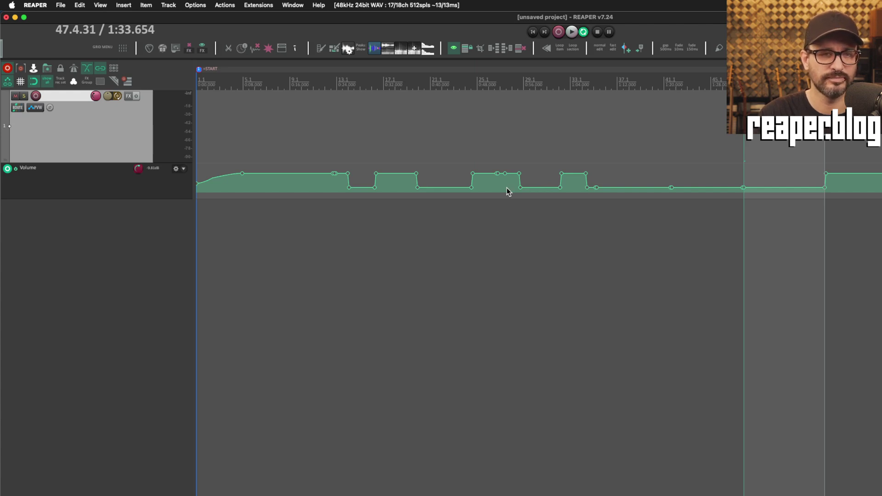
{"action": "left_click", "coordinate": [38, 109]}
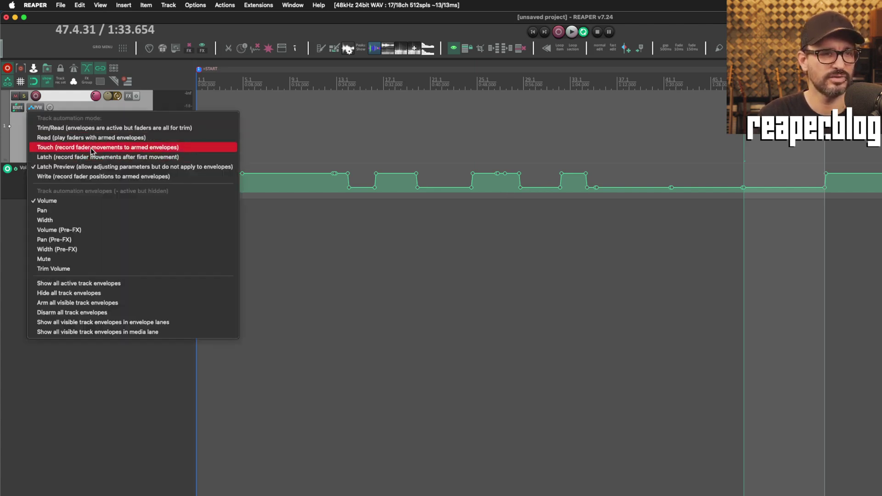
{"action": "left_click", "coordinate": [11, 139]}
{"action": "left_click", "coordinate": [38, 108]}
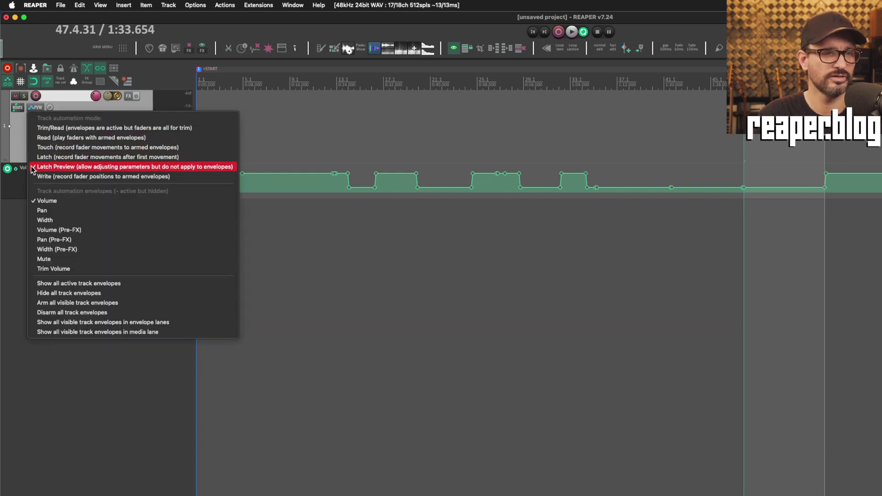
{"action": "left_click", "coordinate": [15, 134]}
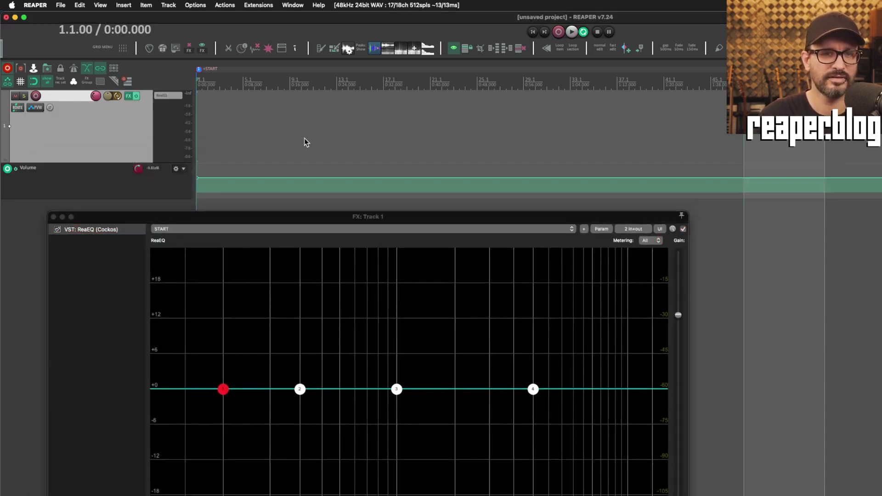
- Play from 10.2.01 in Latch mode, bypass ReaEQ from bar 14 to bar 21 to record its Bypass envelope, and stop playback
{"action": "left_click", "coordinate": [305, 138]}
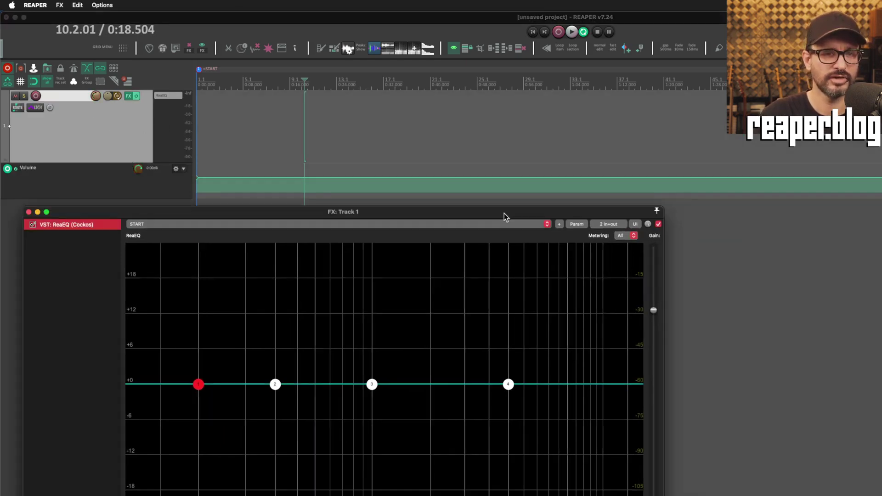
{"action": "key", "text": "space"}
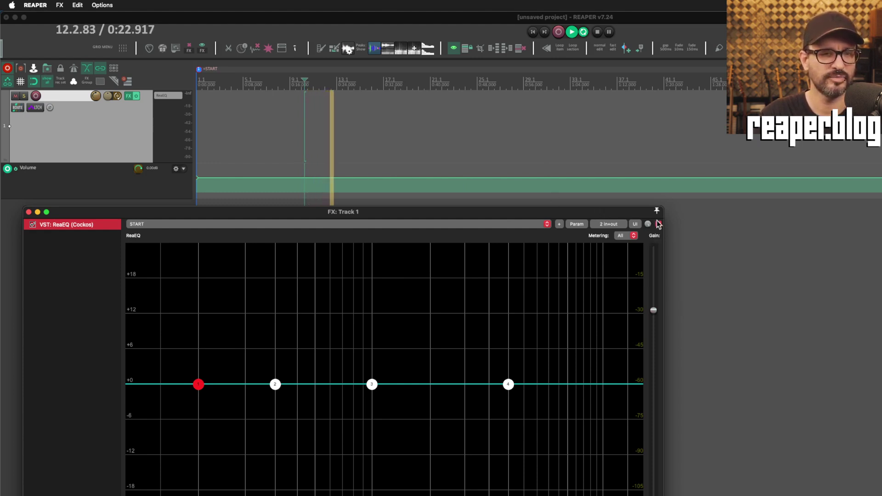
{"action": "left_click_drag", "start_coordinate": [642, 215], "coordinate": [643, 227]}
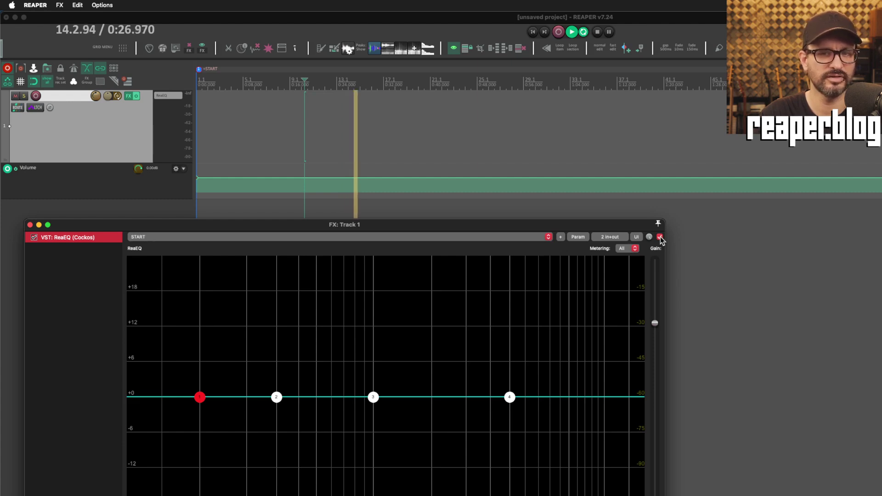
{"action": "left_click", "coordinate": [661, 236]}
{"action": "left_click_drag", "start_coordinate": [603, 224], "coordinate": [586, 327]}
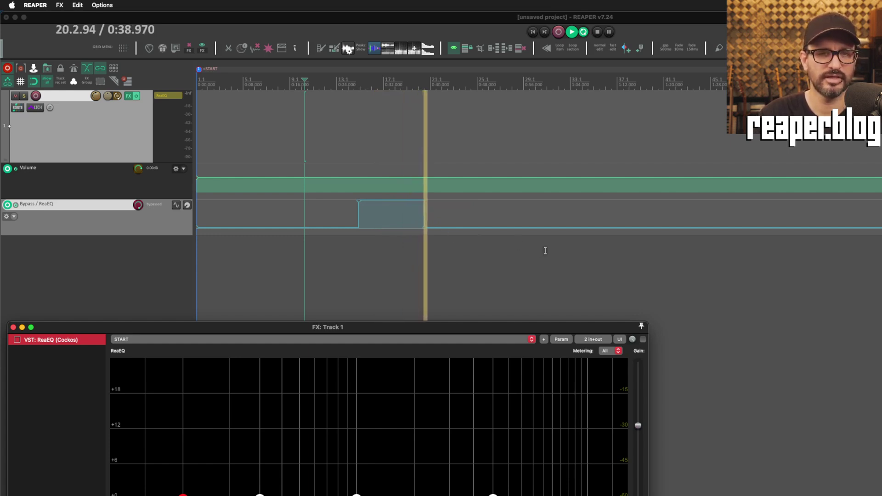
{"action": "key", "text": "space"}
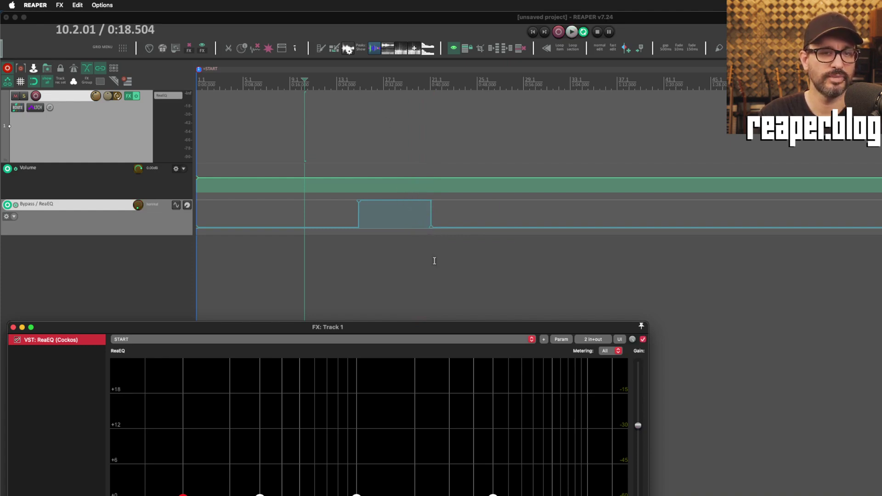
- With playback stopped, bypass ReaEQ at 27.2.35 and re-enable it at 36.1.09 to write its Bypass envelope
{"action": "left_click", "coordinate": [505, 81]}
{"action": "left_click", "coordinate": [505, 81]}
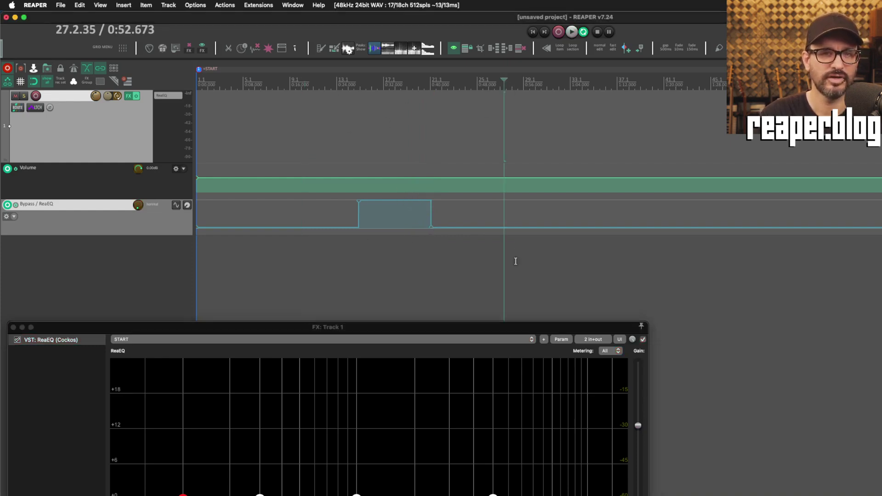
{"action": "left_click", "coordinate": [642, 340]}
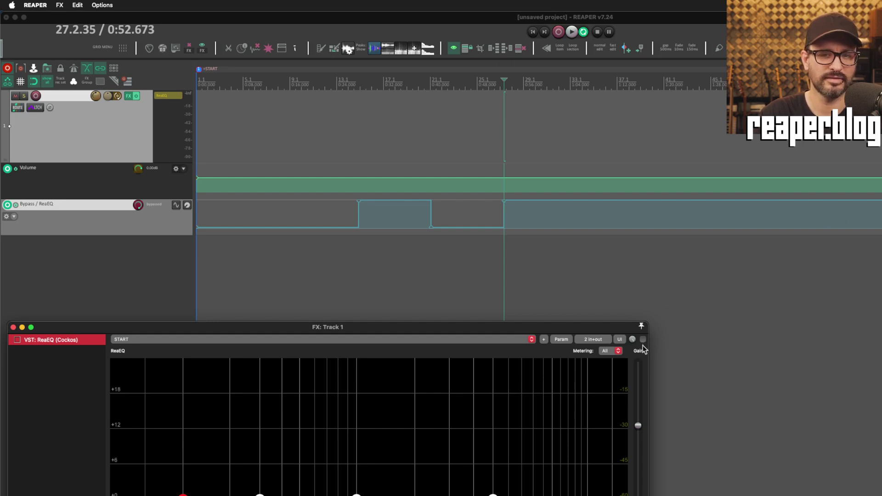
{"action": "left_click", "coordinate": [606, 83]}
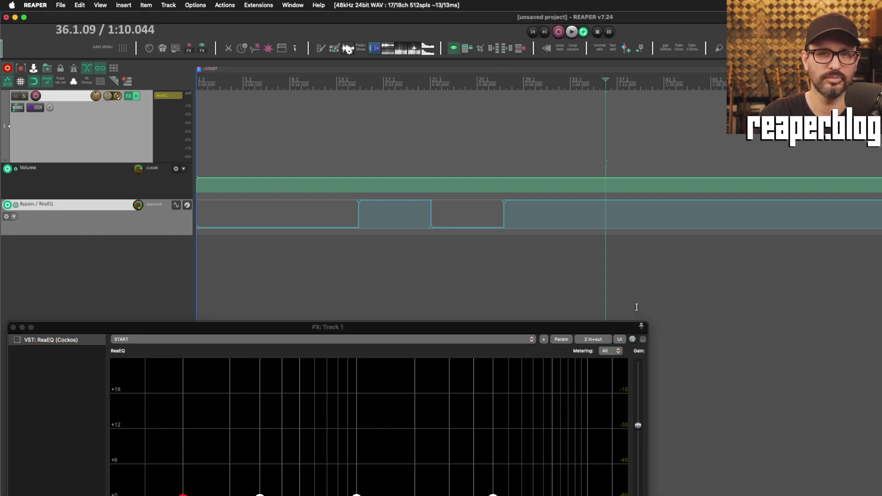
{"action": "left_click", "coordinate": [644, 340]}
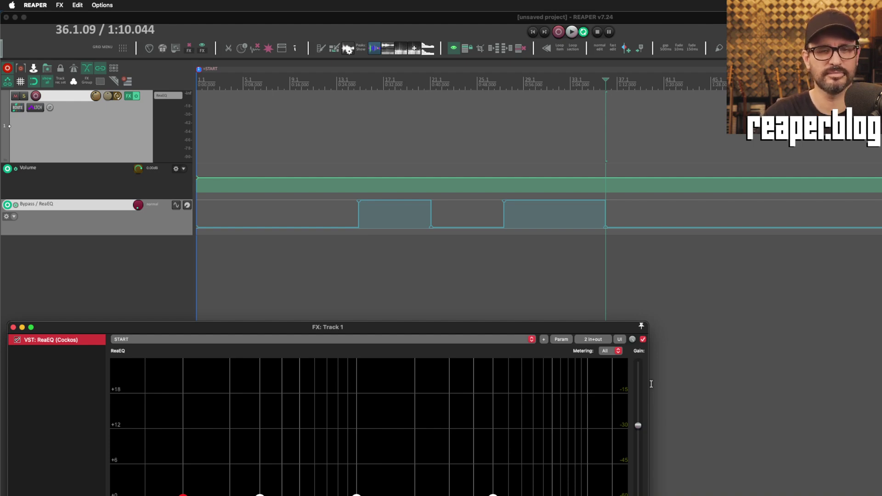
{"action": "left_click_drag", "start_coordinate": [612, 329], "coordinate": [587, 290]}
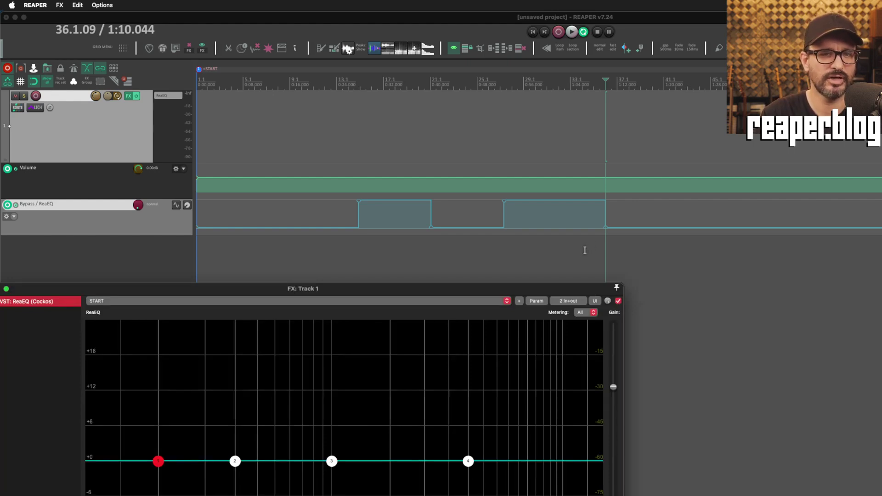
{"action": "left_click_drag", "start_coordinate": [613, 290], "coordinate": [630, 273]}
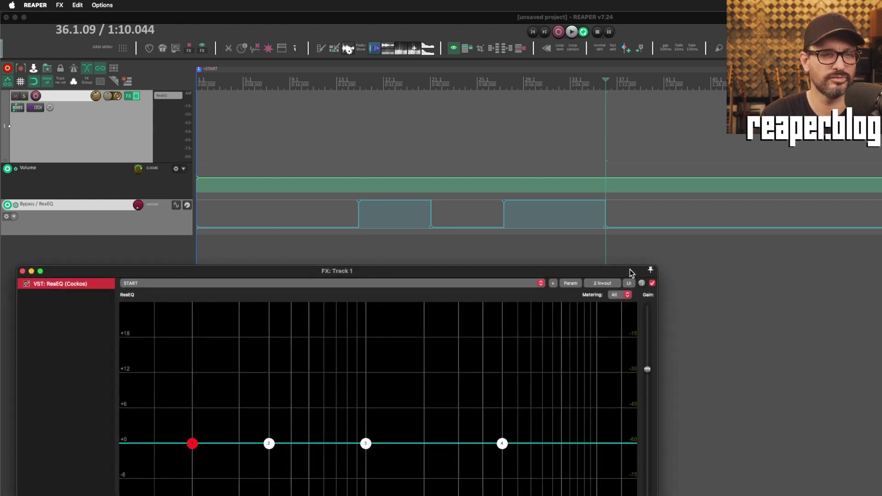
{"action": "left_click_drag", "start_coordinate": [630, 270], "coordinate": [642, 253]}
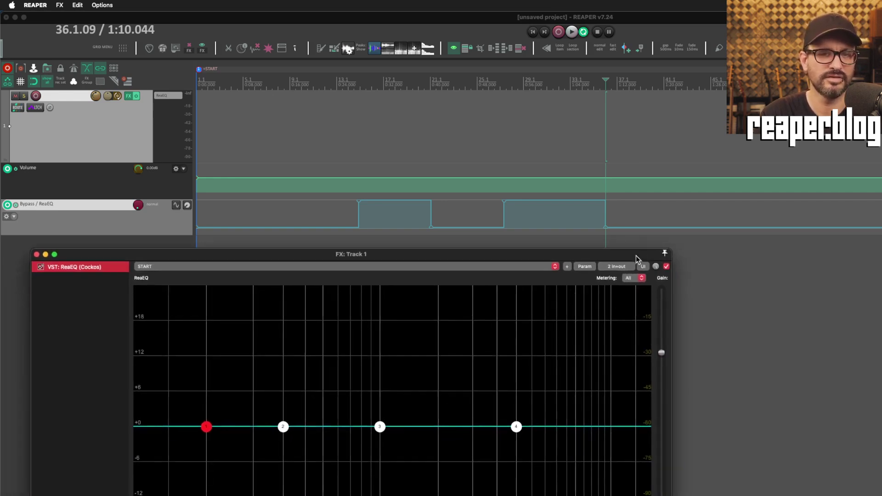
{"action": "left_click_drag", "start_coordinate": [224, 255], "coordinate": [260, 259]}
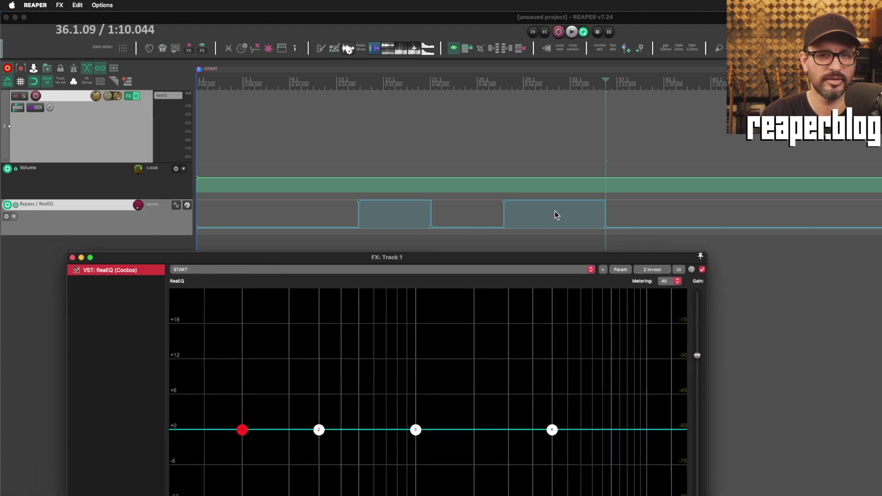
{"action": "left_click", "coordinate": [554, 141]}
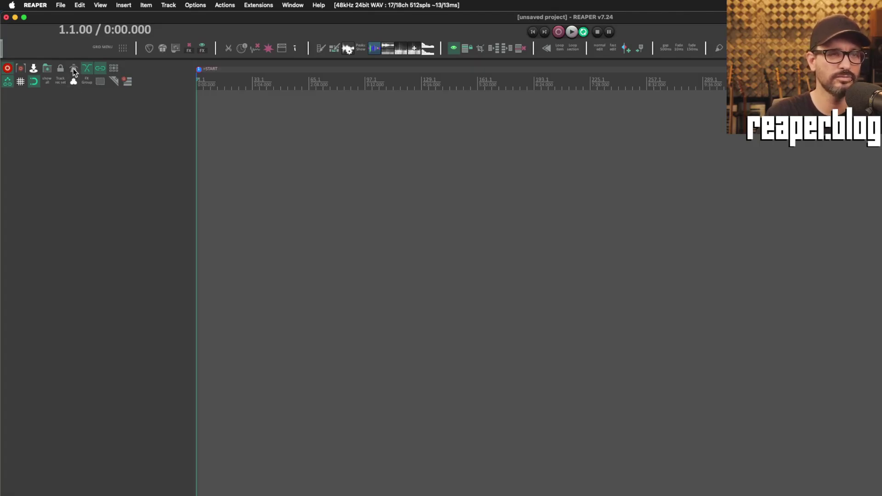
- Set the metronome click pattern to ACBC in the metronome settings and expand it to 4x
{"action": "right_click", "coordinate": [74, 68]}
{"action": "left_click_drag", "start_coordinate": [716, 154], "coordinate": [360, 96]}
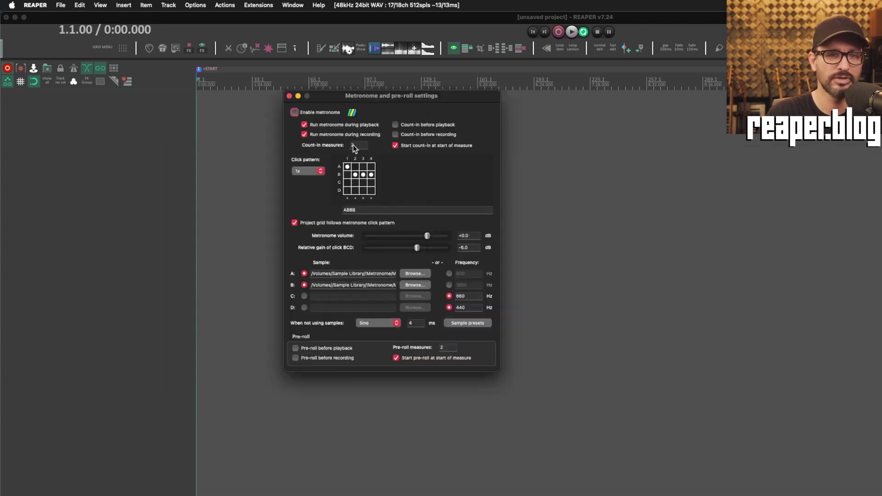
{"action": "left_click_drag", "start_coordinate": [357, 184], "coordinate": [362, 178]}
{"action": "left_click", "coordinate": [356, 183]}
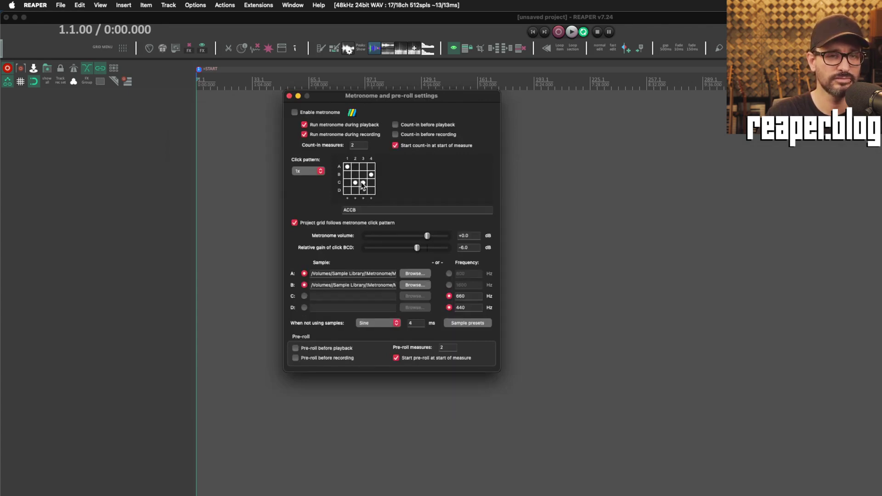
{"action": "left_click", "coordinate": [371, 189]}
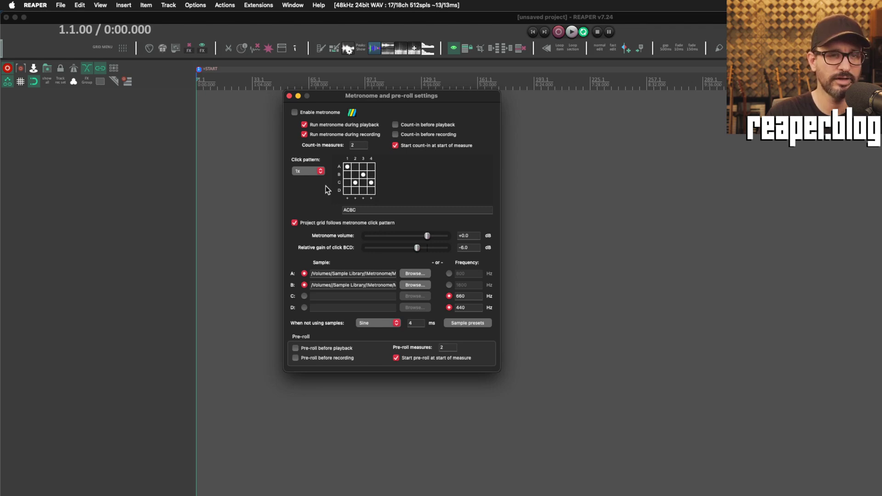
{"action": "left_click", "coordinate": [320, 172]}
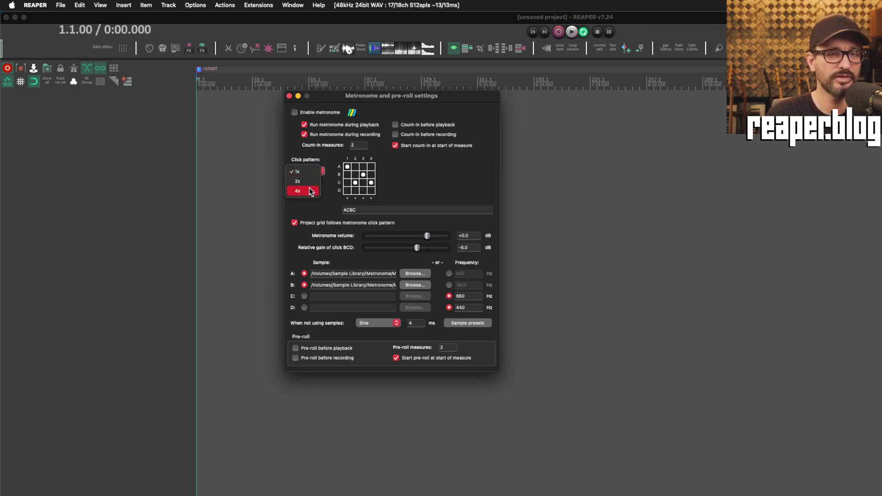
{"action": "left_click", "coordinate": [312, 192]}
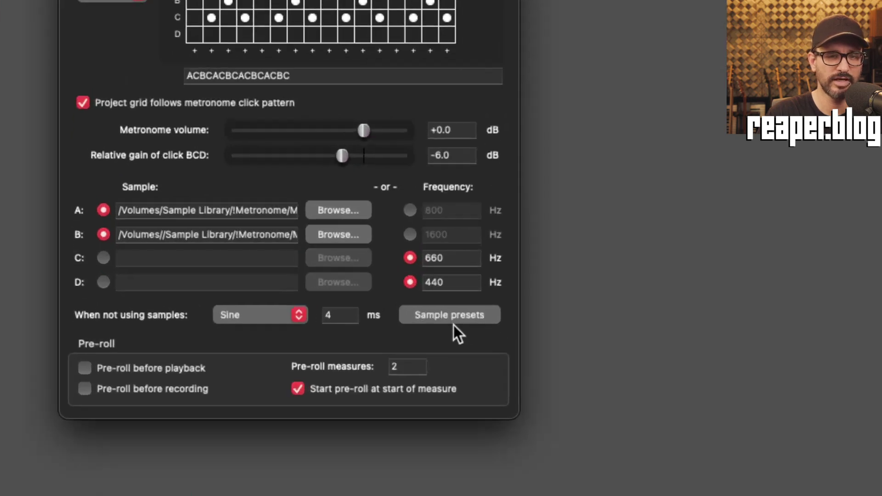
- Save the metronome sounds as a sample preset named "Default Marimba" and select that preset
{"action": "left_click", "coordinate": [462, 322]}
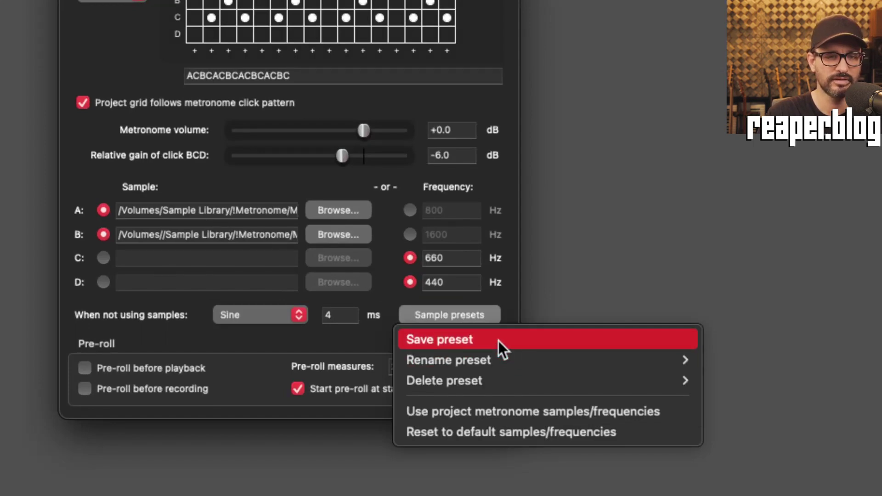
{"action": "left_click", "coordinate": [481, 344]}
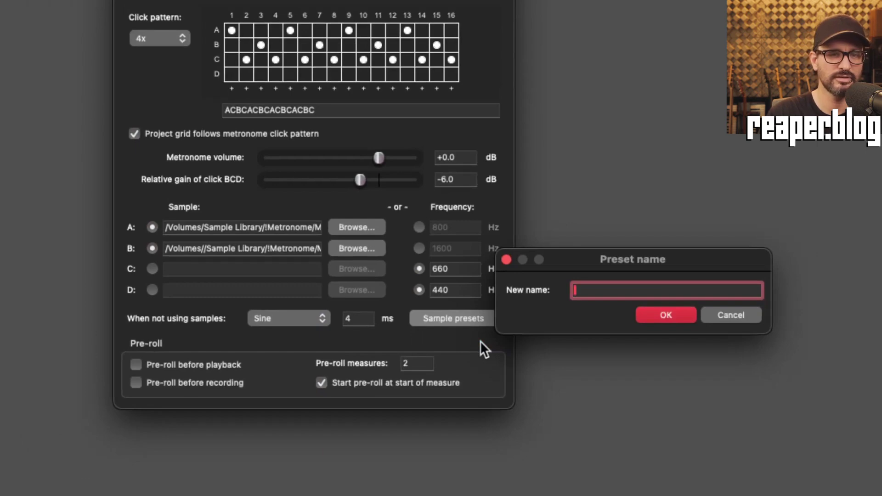
{"action": "type", "text": "Default Marimba"}
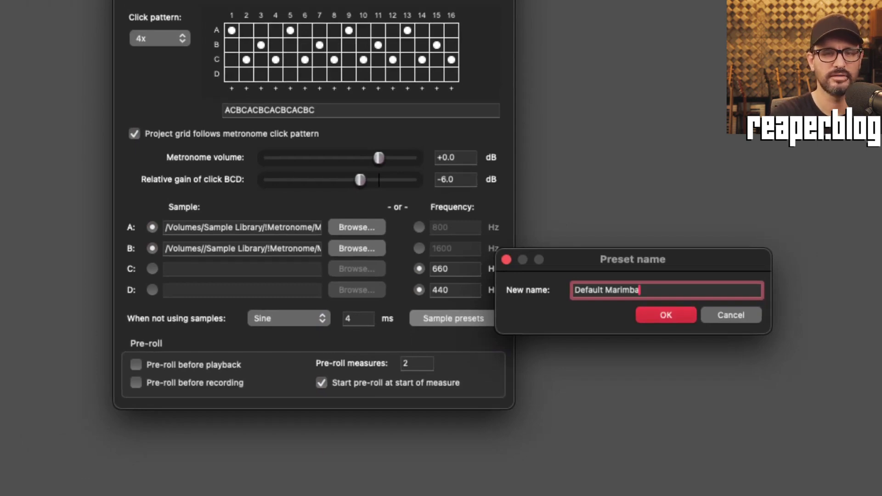
{"action": "left_click", "coordinate": [677, 316]}
{"action": "left_click", "coordinate": [454, 319]}
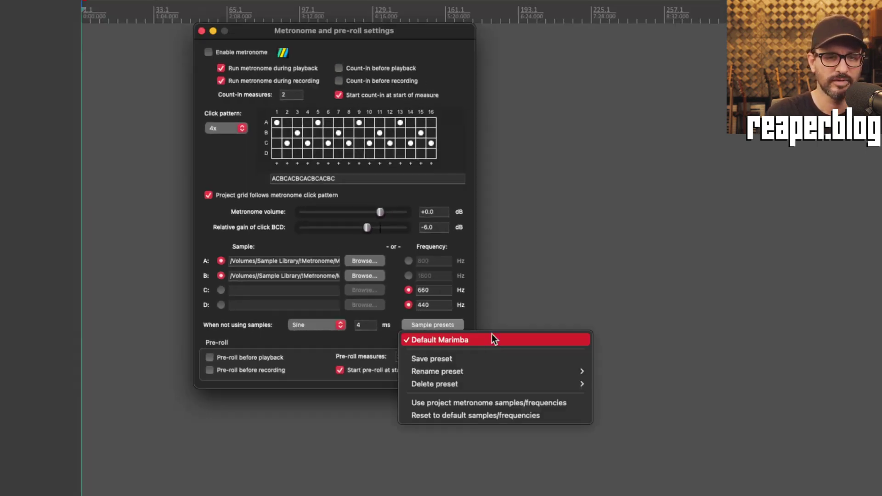
{"action": "left_click", "coordinate": [470, 342]}
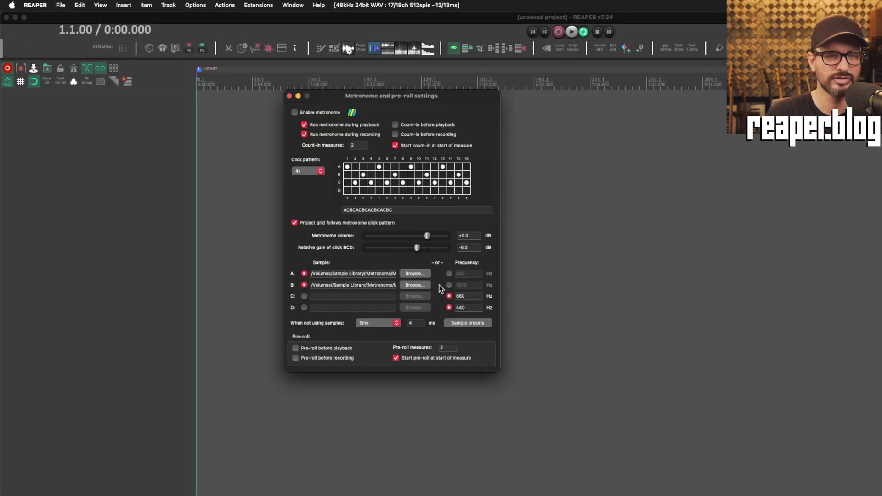
- Load Stick_Down.wav as metronome sample A and Stick_Sub.wav as sample B
{"action": "left_click", "coordinate": [364, 276]}
{"action": "left_click", "coordinate": [386, 256]}
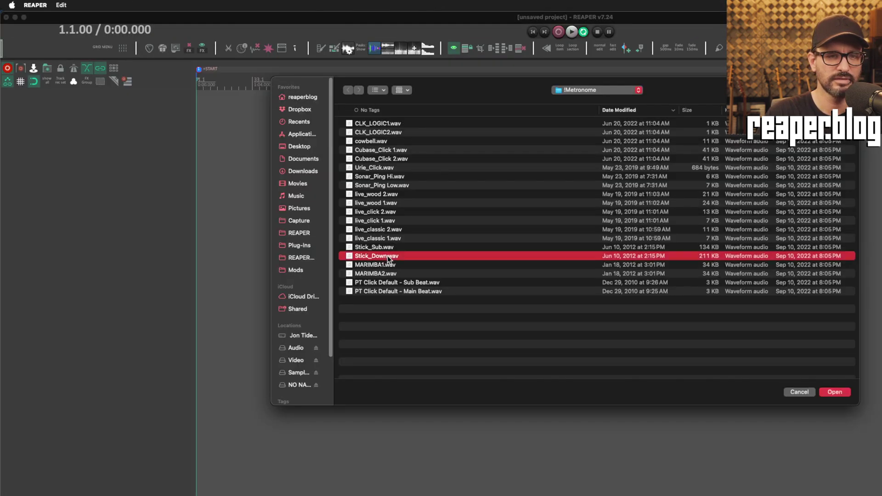
{"action": "left_click", "coordinate": [834, 392]}
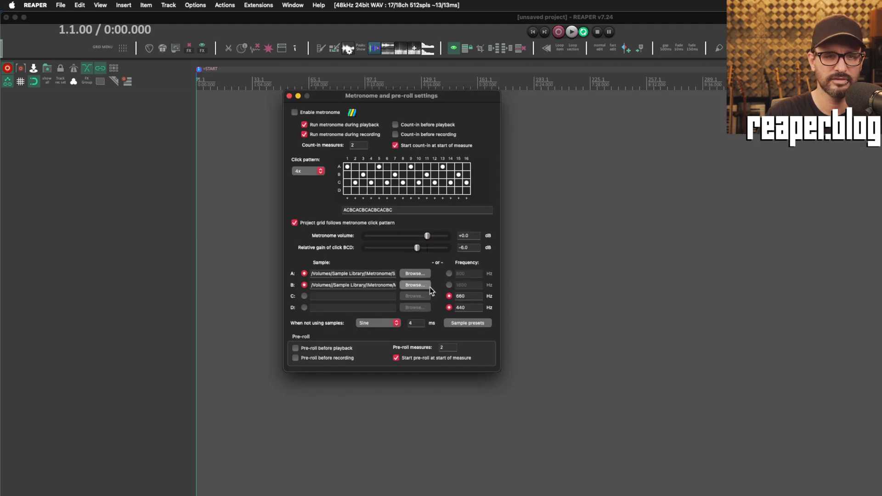
{"action": "left_click", "coordinate": [426, 285]}
{"action": "left_click", "coordinate": [394, 248]}
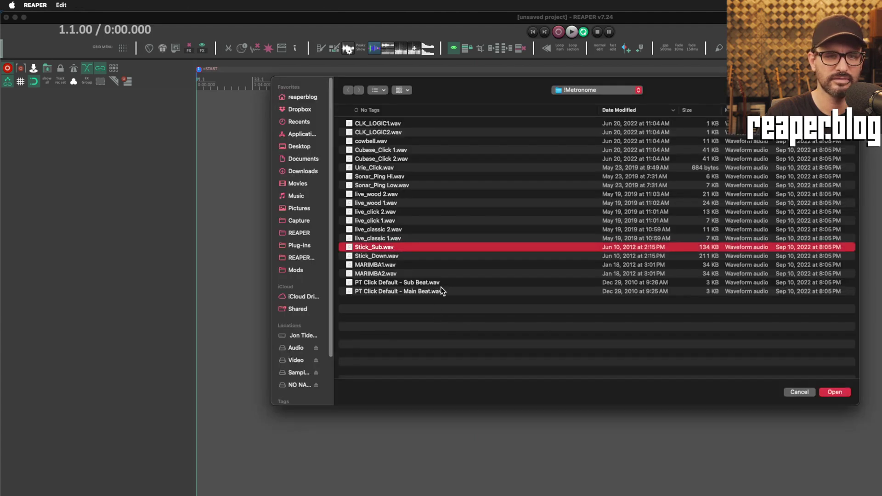
{"action": "left_click", "coordinate": [835, 392]}
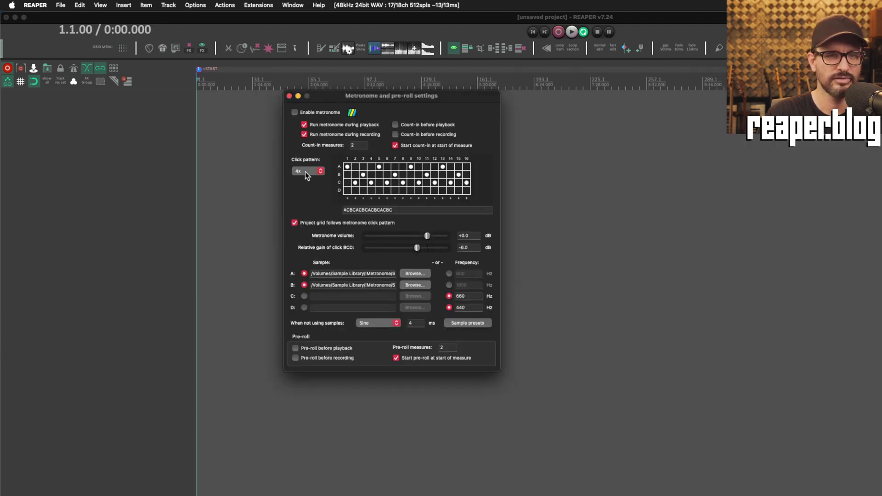
- Reduce the click pattern to 1x with beat 2 silent (A.BC), and play the project with the metronome enabled
{"action": "left_click", "coordinate": [308, 153]}
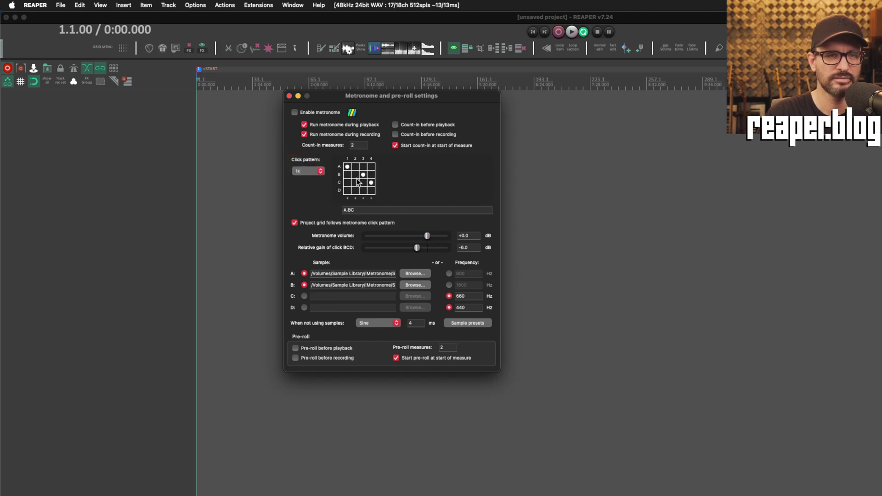
{"action": "left_click", "coordinate": [212, 111]}
{"action": "key", "text": "space"}
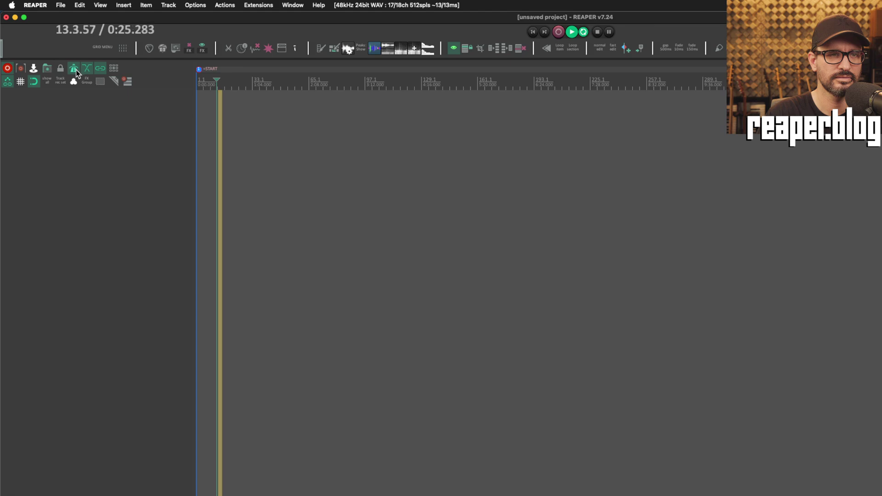
- Stop playback and save the current metronome samples as a sample preset named "Sticks" in the metronome settings
{"action": "key", "text": "space"}
{"action": "right_click", "coordinate": [75, 68]}
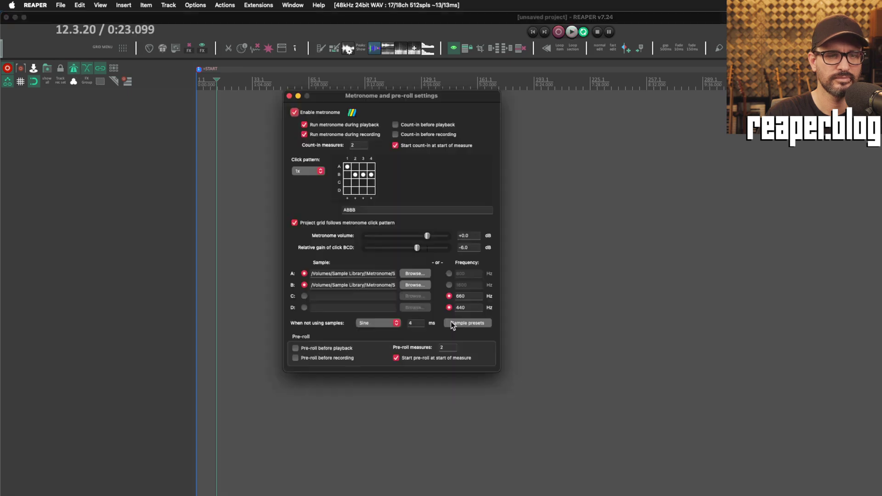
{"action": "left_click", "coordinate": [467, 323]}
{"action": "mouse_move", "coordinate": [521, 358]}
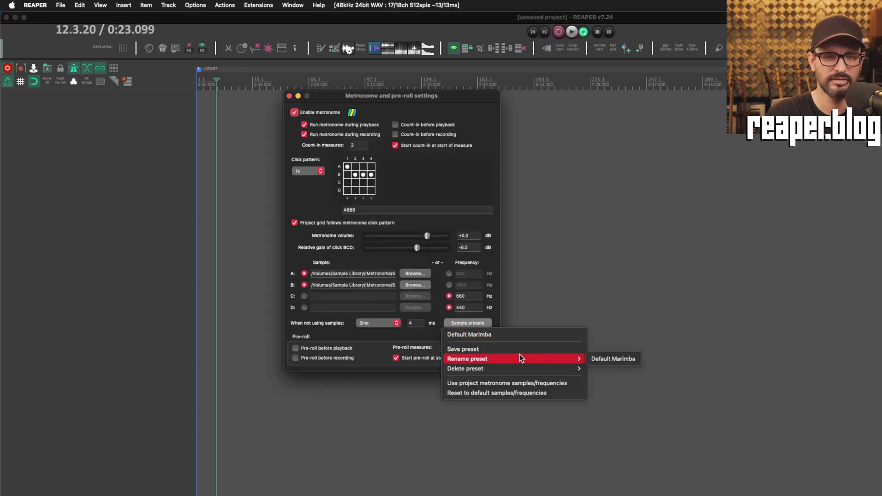
{"action": "left_click", "coordinate": [519, 356]}
{"action": "type", "text": "Sticks"}
{"action": "key", "text": "Return"}
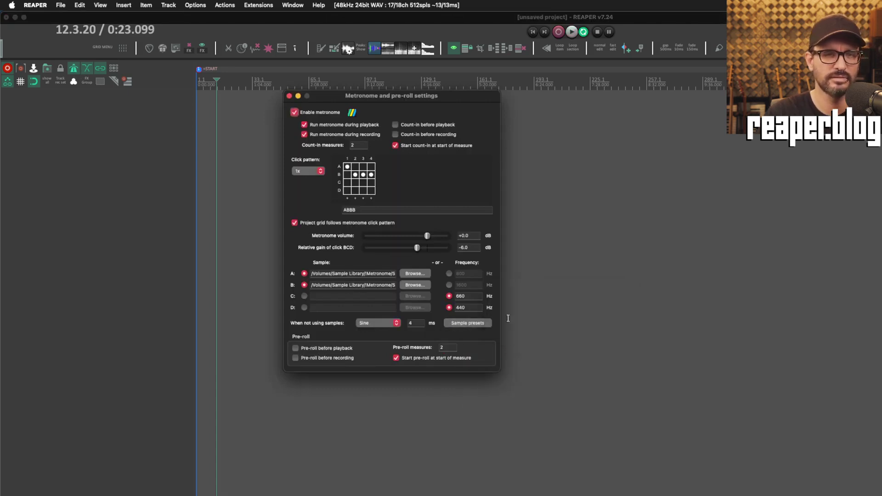
- Switch the metronome to the Default Marimba sample preset, and play the project briefly to hear it
{"action": "left_click", "coordinate": [480, 323]}
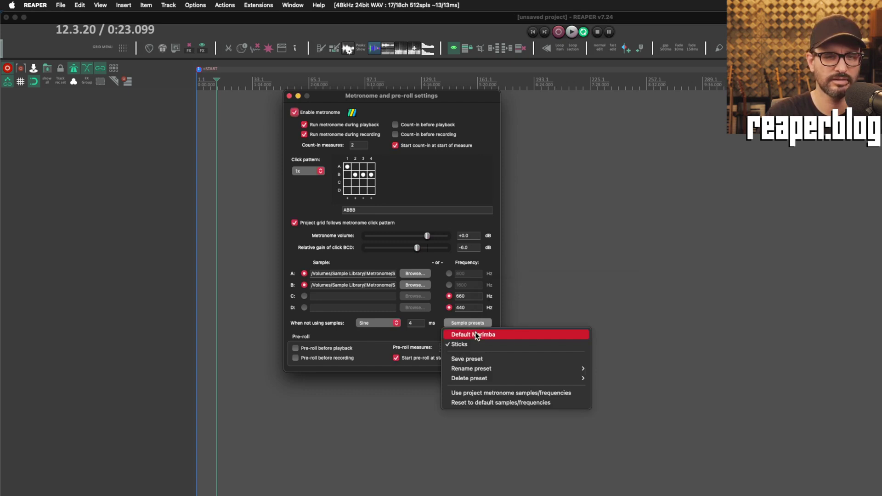
{"action": "left_click", "coordinate": [475, 332]}
{"action": "left_click", "coordinate": [469, 322]}
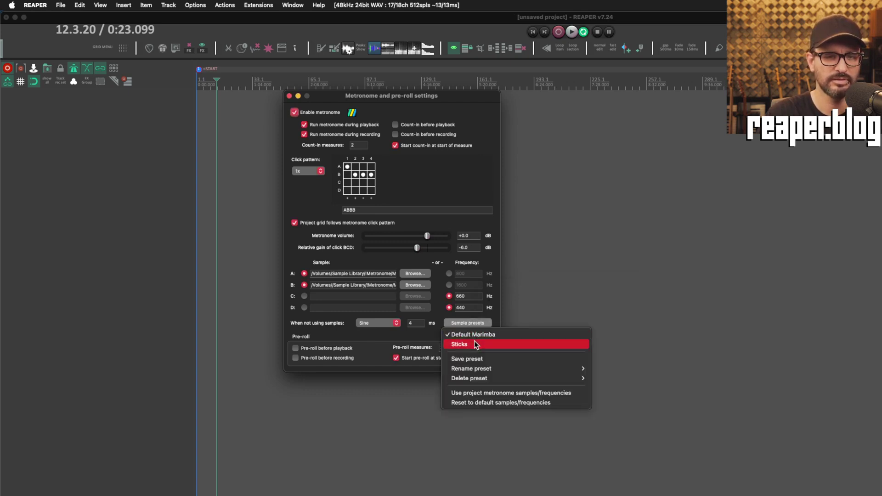
{"action": "left_click", "coordinate": [192, 159]}
{"action": "key", "text": "space"}
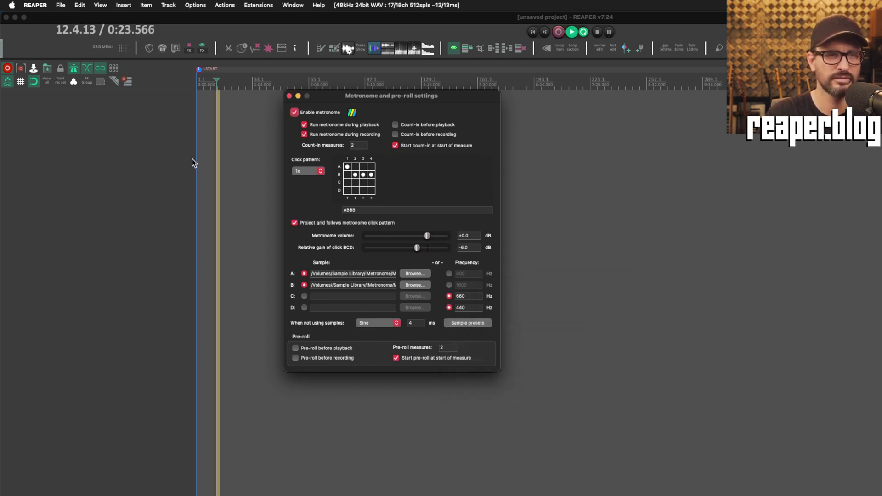
{"action": "key", "text": "space"}
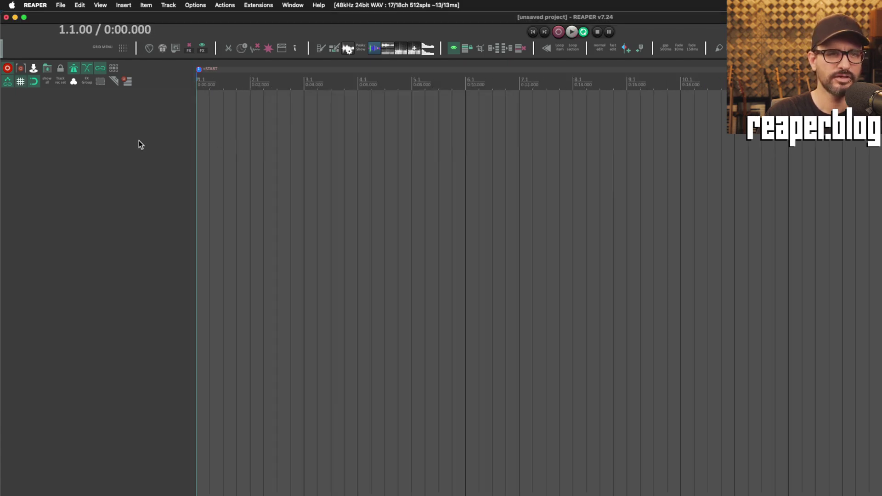
- Reopen the metronome settings clear of the timeline's start, and toggle "Project grid follows metronome click pattern" off and back on
{"action": "right_click", "coordinate": [71, 68]}
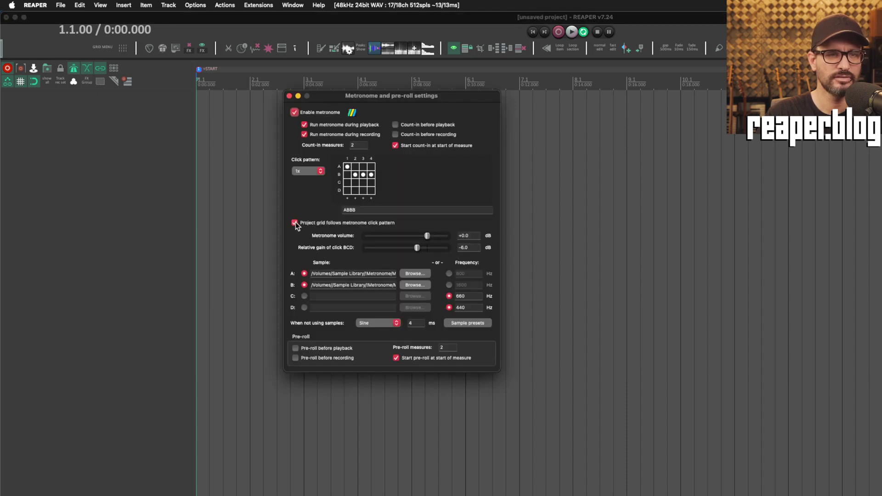
{"action": "left_click_drag", "start_coordinate": [349, 98], "coordinate": [478, 93]}
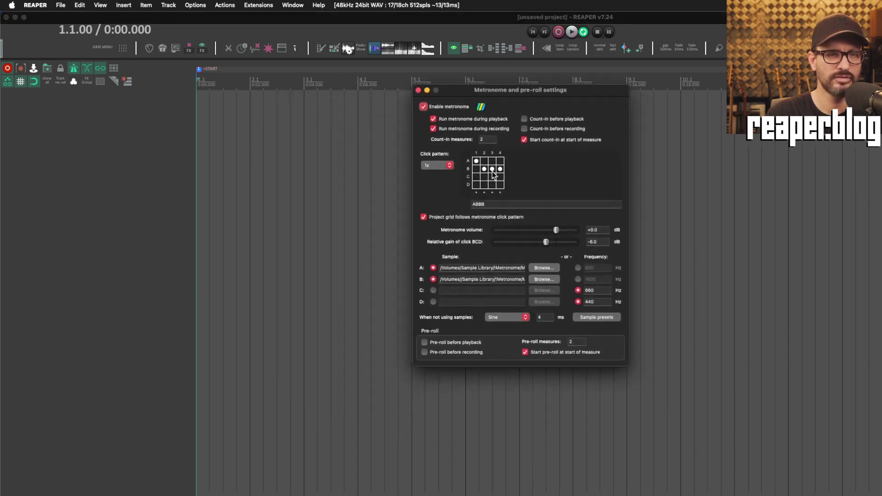
{"action": "left_click", "coordinate": [425, 216]}
{"action": "left_click", "coordinate": [425, 216]}
{"action": "left_click", "coordinate": [425, 216]}
{"action": "left_click", "coordinate": [426, 217]}
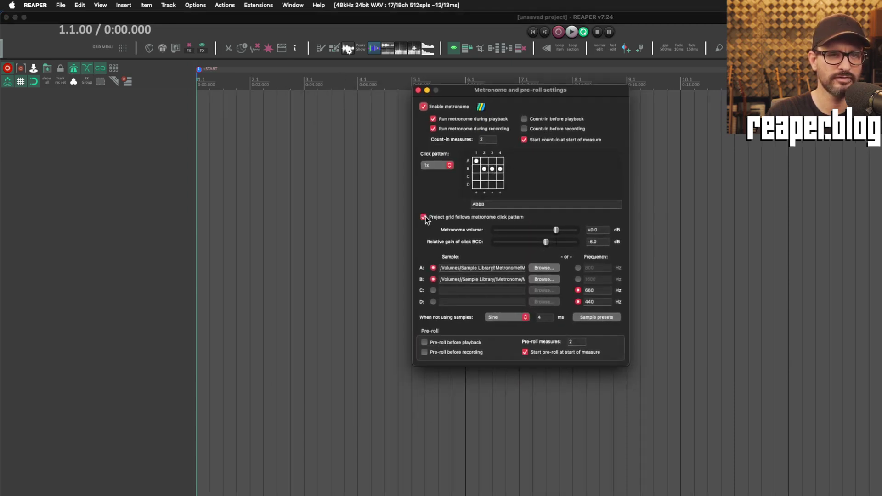
- Expand the click pattern to 2x and then 4x, playing the project briefly at each setting
{"action": "left_click", "coordinate": [439, 164]}
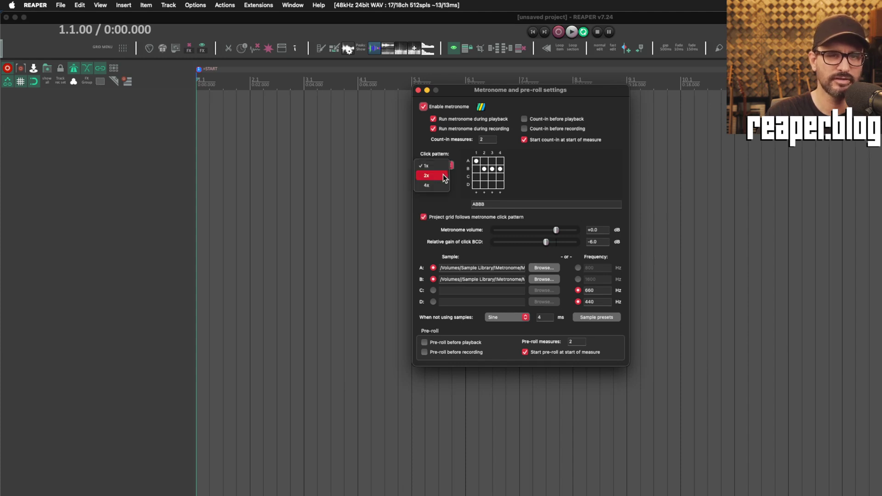
{"action": "left_click", "coordinate": [444, 176]}
{"action": "key", "text": "space"}
{"action": "key", "text": "space"}
{"action": "left_click", "coordinate": [440, 167]}
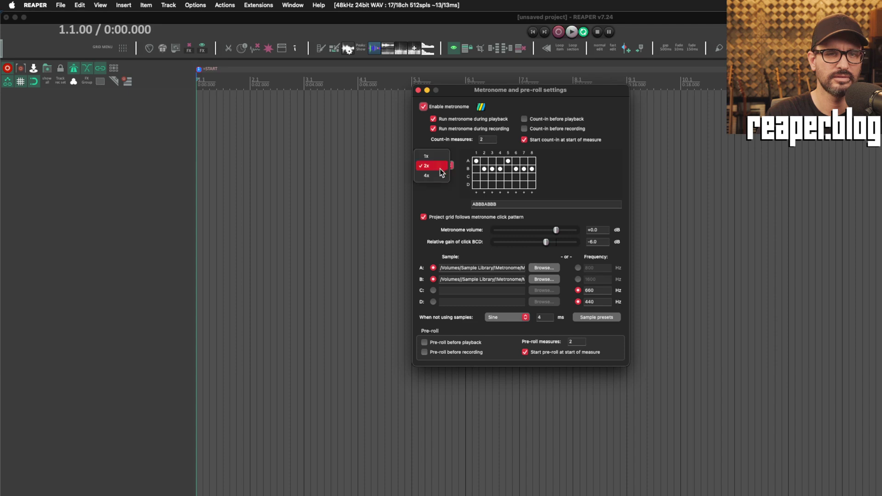
{"action": "left_click", "coordinate": [439, 176]}
{"action": "key", "text": "space"}
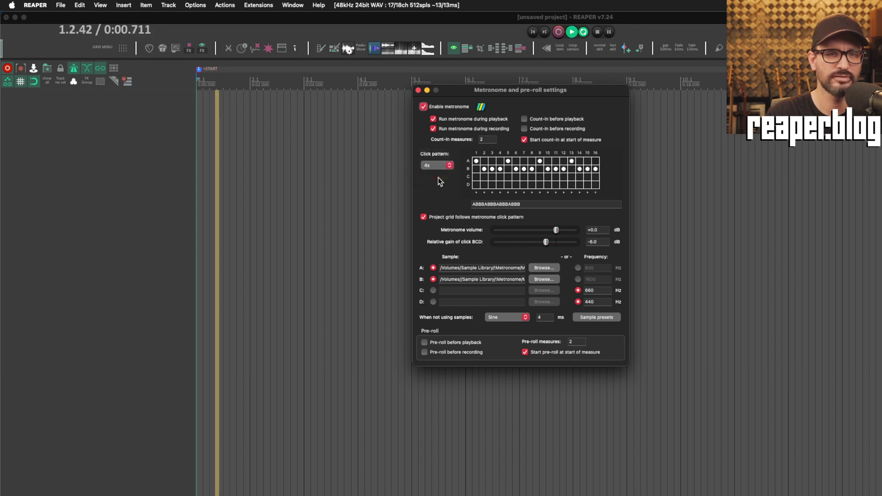
{"action": "key", "text": "space"}
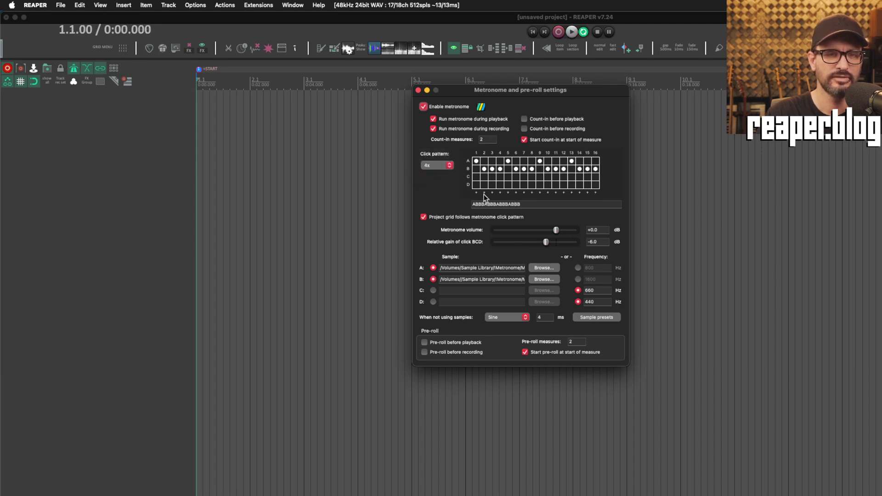
- Change beats 2 and 4 of the click pattern to Triplet 3 over 2, and start playback
{"action": "left_click", "coordinate": [484, 194]}
{"action": "left_click", "coordinate": [512, 207]}
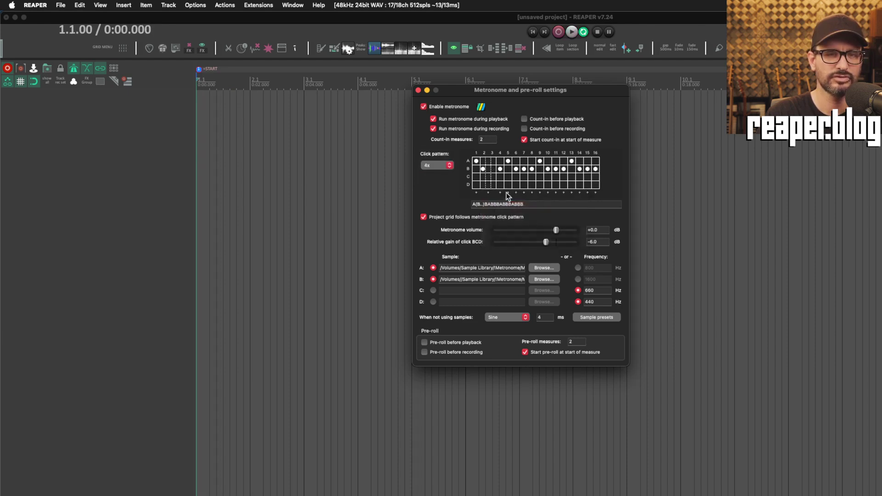
{"action": "left_click", "coordinate": [500, 193]}
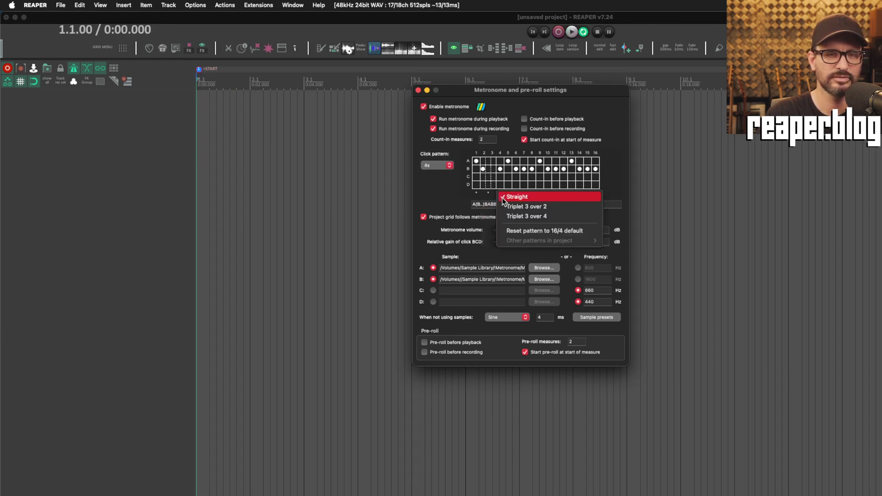
{"action": "left_click", "coordinate": [505, 207]}
{"action": "key", "text": "space"}
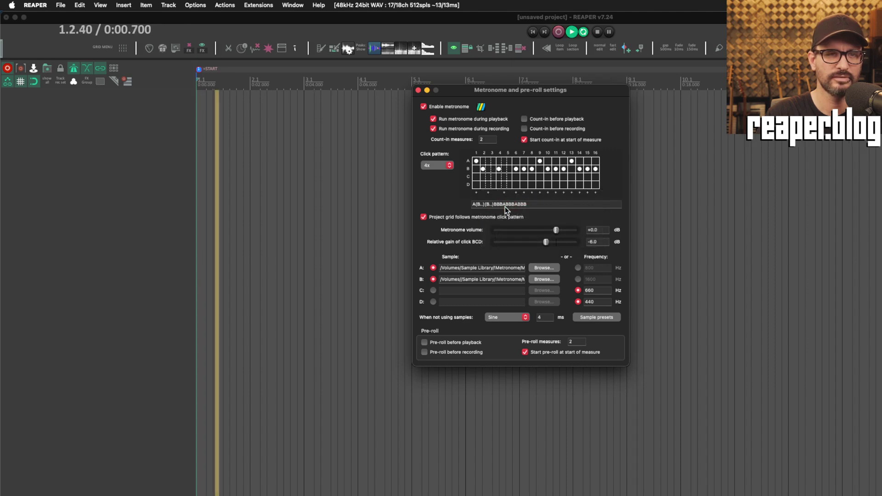
- Fill the empty slots of both triplets with C and D clicks, so each reads (BCD)
{"action": "left_click", "coordinate": [488, 176]}
{"action": "left_click", "coordinate": [493, 184]}
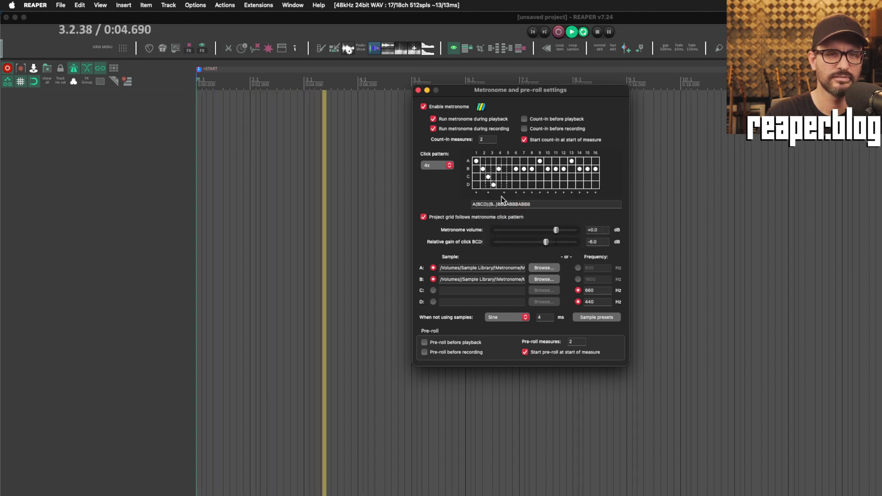
{"action": "left_click", "coordinate": [505, 176]}
{"action": "left_click", "coordinate": [509, 185]}
- Remove the C and D clicks from both triplets in the click pattern
{"action": "left_click", "coordinate": [488, 177]}
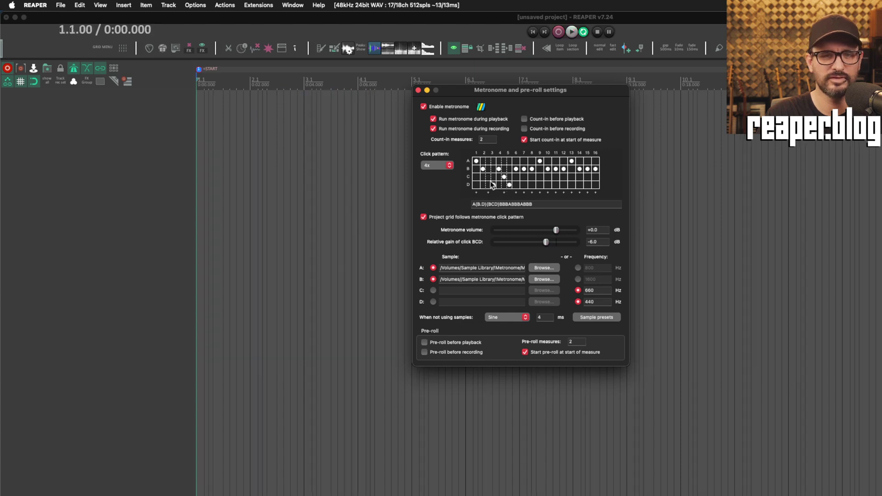
{"action": "left_click", "coordinate": [493, 185]}
{"action": "left_click", "coordinate": [505, 177]}
{"action": "left_click", "coordinate": [509, 185]}
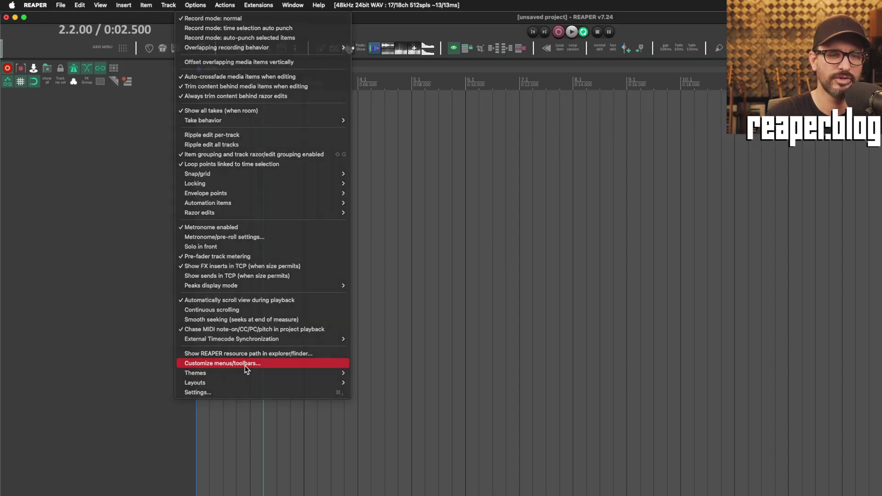
- Export Floating toolbar 13 (Noise toolbar) from the menu and toolbar customization as Untitled.ReaperMenu on the Desktop
{"action": "left_click", "coordinate": [244, 365]}
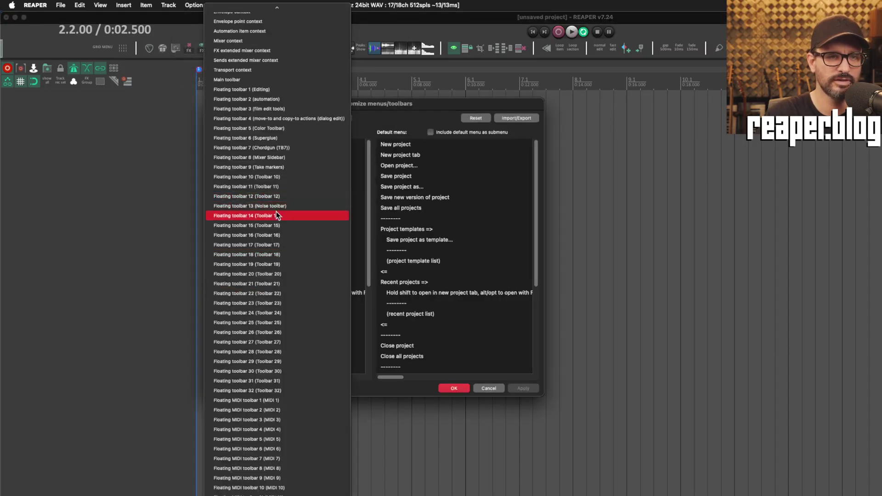
{"action": "left_click", "coordinate": [275, 206]}
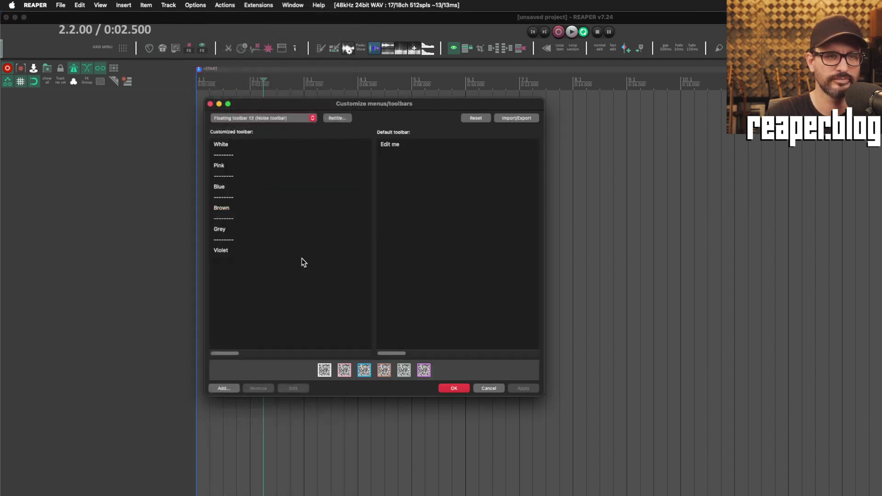
{"action": "left_click", "coordinate": [518, 117]}
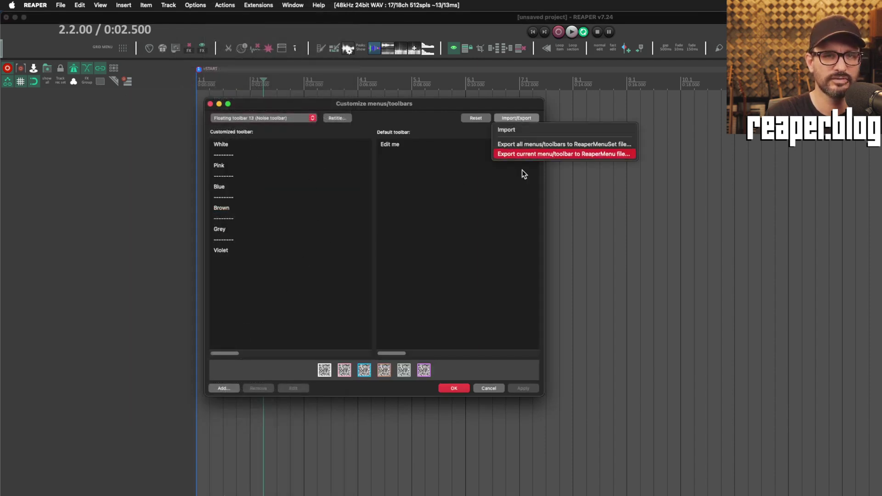
{"action": "left_click", "coordinate": [561, 154]}
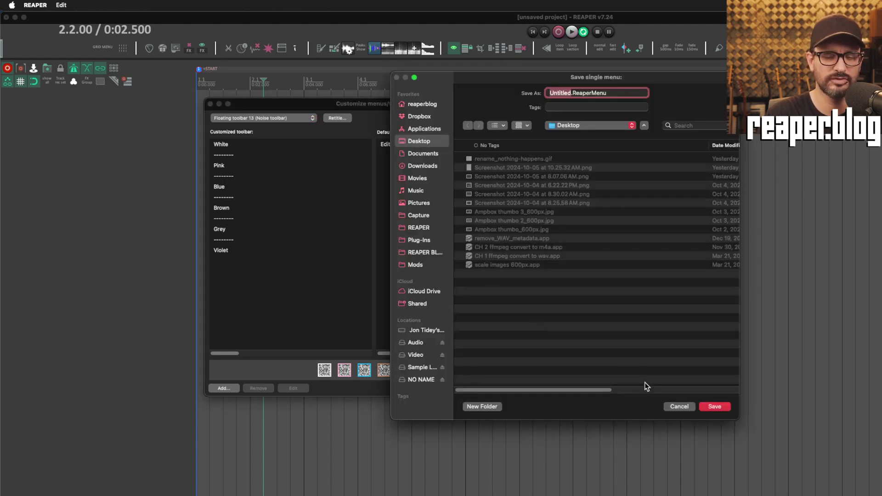
{"action": "left_click", "coordinate": [723, 409]}
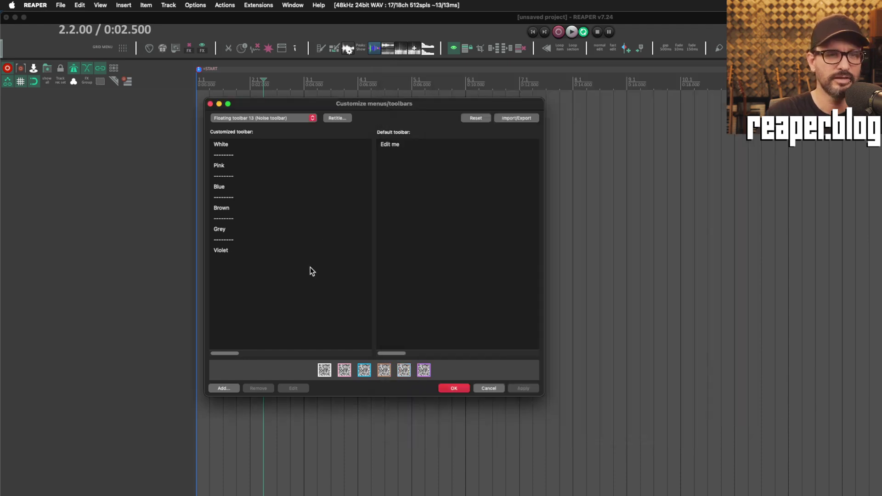
- Import Untitled.ReaperMenu from the Desktop into Floating toolbar 14
{"action": "left_click", "coordinate": [265, 118]}
{"action": "left_click", "coordinate": [270, 128]}
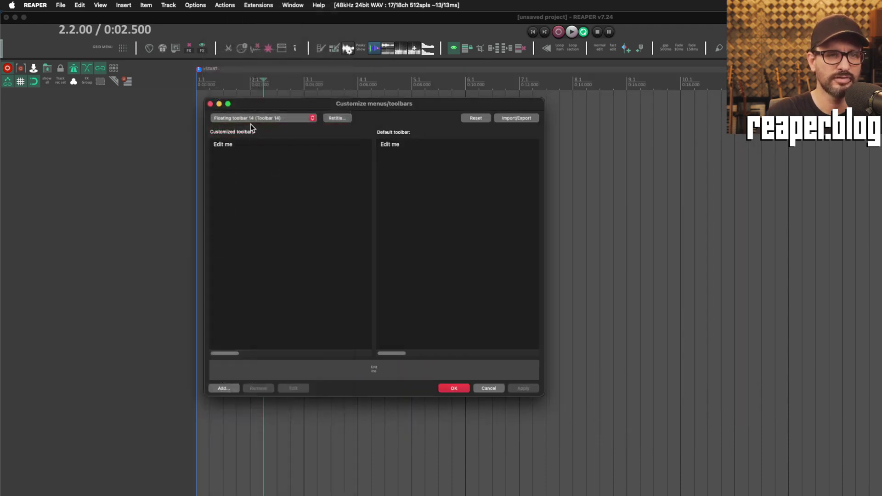
{"action": "left_click", "coordinate": [515, 119]}
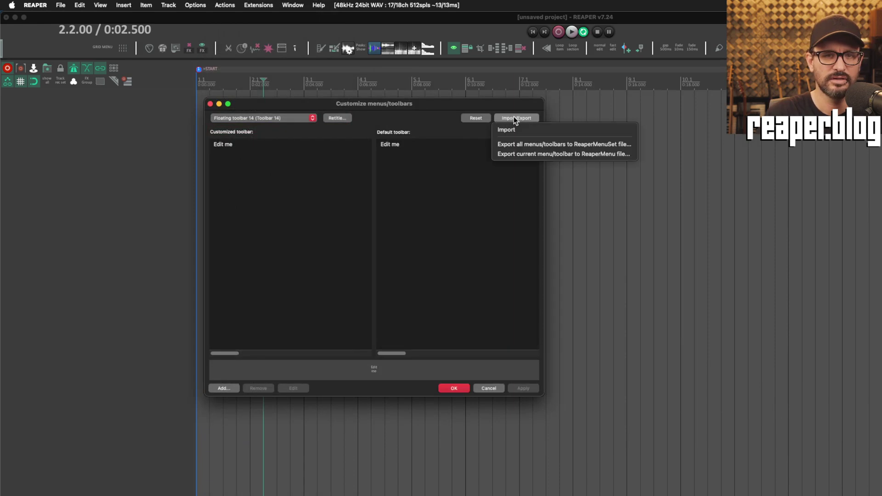
{"action": "left_click", "coordinate": [522, 129]}
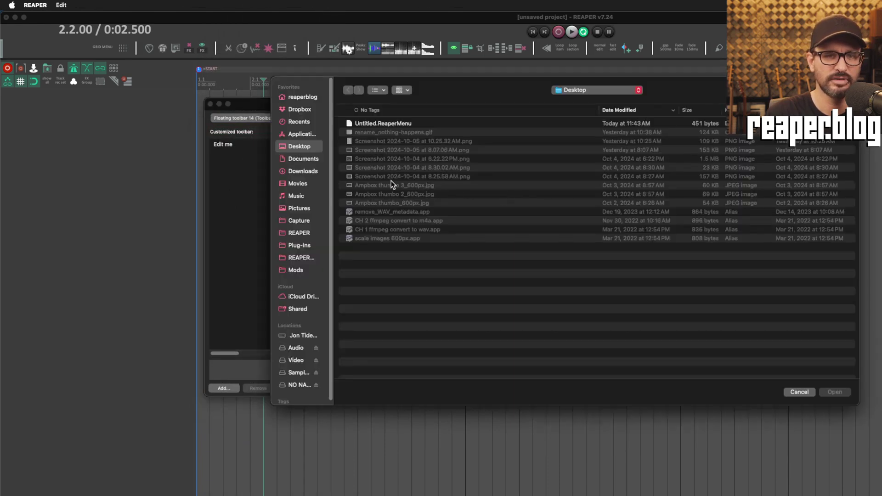
{"action": "left_click", "coordinate": [380, 124]}
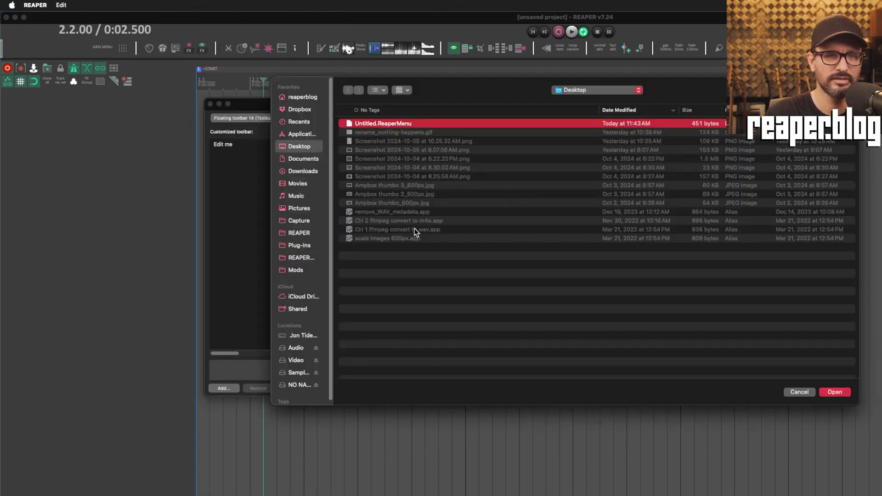
{"action": "left_click", "coordinate": [829, 394]}
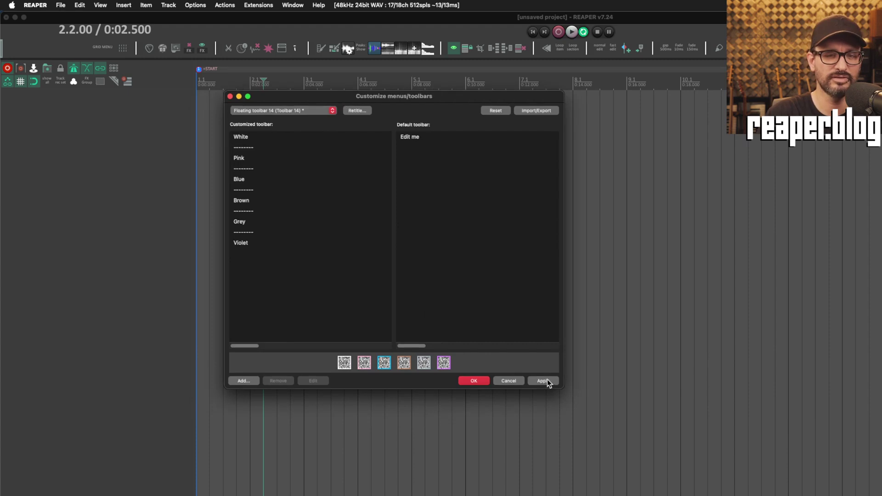
- Load Untitled.ReaperMenu into Floating toolbar 15 by dropping the file from the Finder's Desktop folder onto its customized toolbar list
{"action": "left_click", "coordinate": [303, 113]}
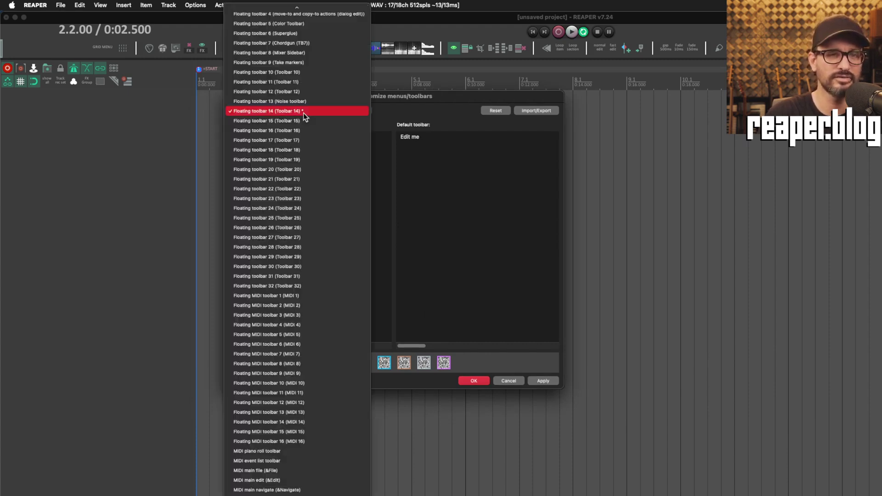
{"action": "left_click", "coordinate": [327, 113]}
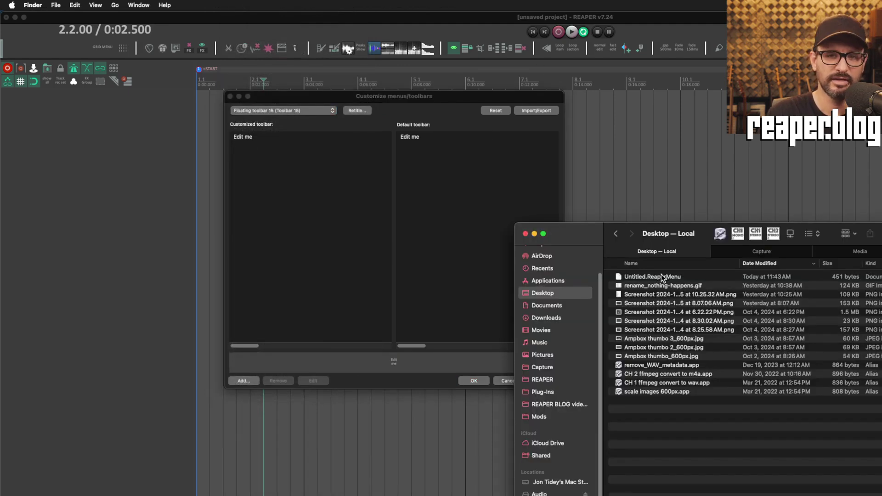
{"action": "left_click", "coordinate": [661, 276]}
{"action": "left_click_drag", "start_coordinate": [665, 280], "coordinate": [325, 164]}
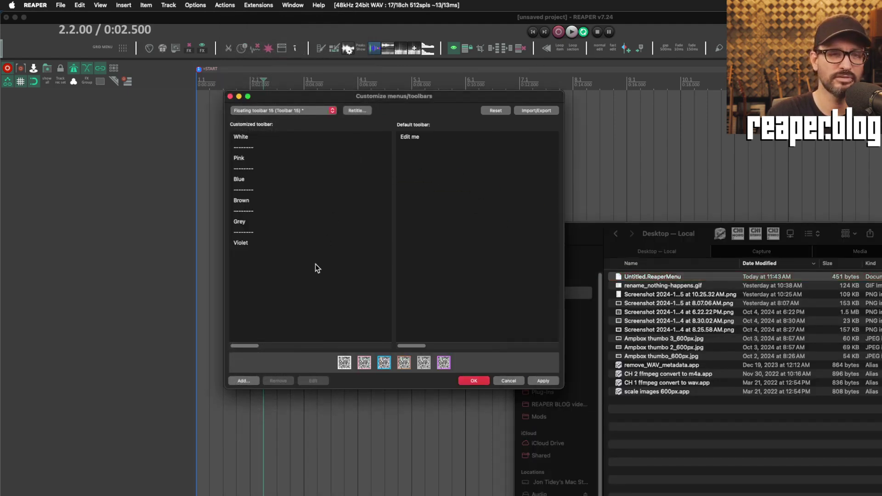
{"action": "left_click", "coordinate": [345, 225]}
{"action": "left_click", "coordinate": [341, 269]}
- Show the contents of Floating toolbar 9 (Take markers) in the toolbar customization
{"action": "left_click", "coordinate": [294, 111]}
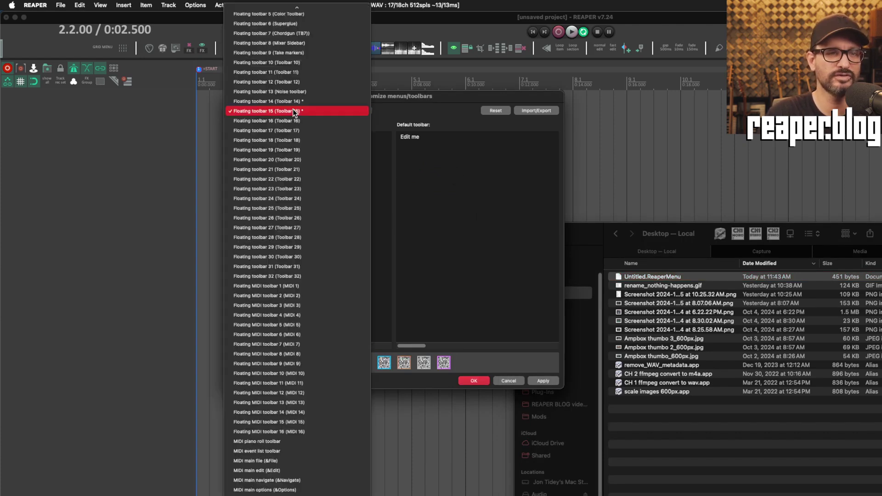
{"action": "left_click", "coordinate": [305, 54]}
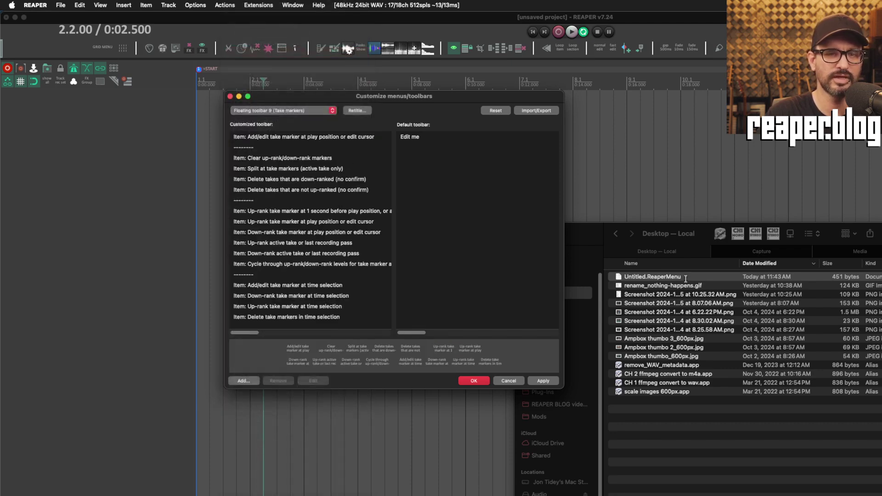
- Replace the contents of Floating toolbar 9 with Untitled.ReaperMenu from the Desktop, and discard the toolbar customization changes
{"action": "left_click_drag", "start_coordinate": [685, 278], "coordinate": [383, 234]}
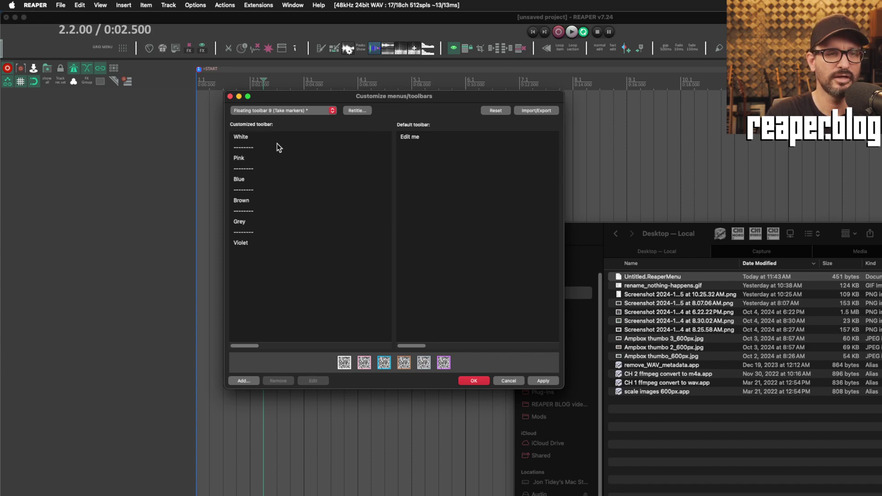
{"action": "left_click_drag", "start_coordinate": [277, 144], "coordinate": [274, 173]}
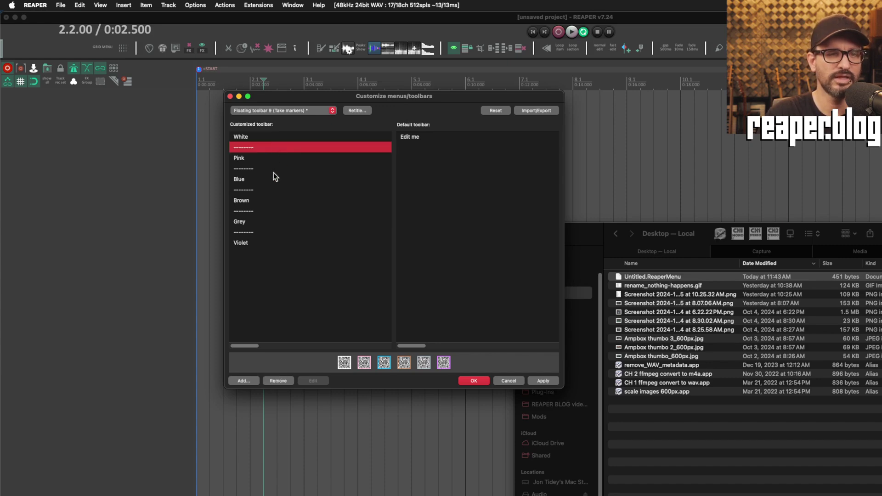
{"action": "left_click", "coordinate": [335, 285]}
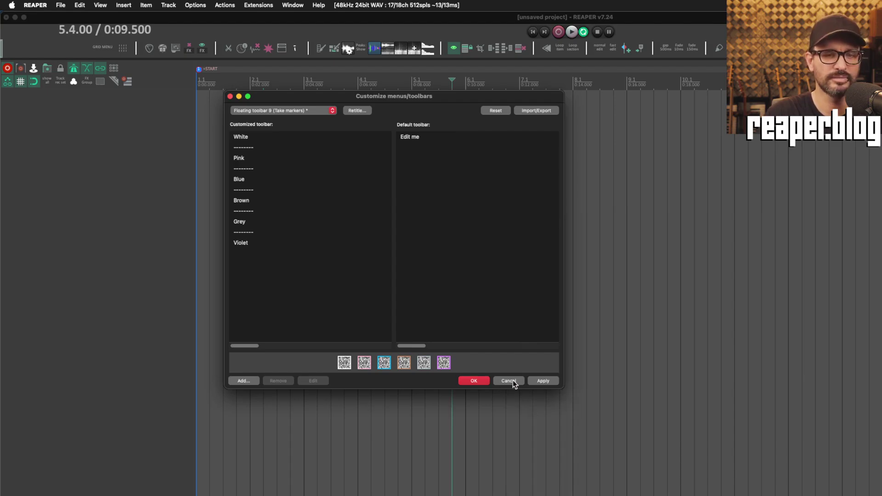
{"action": "left_click", "coordinate": [513, 379]}
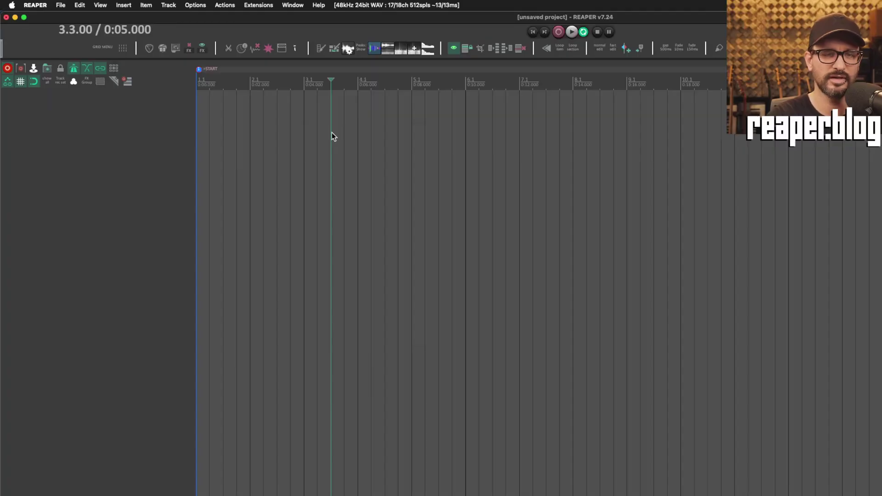
- Filter the action list by "normalize NOT script NOT SWS", widen its descriptions and highlight the force-normalize actions using most recent settings
{"action": "key", "text": "question"}
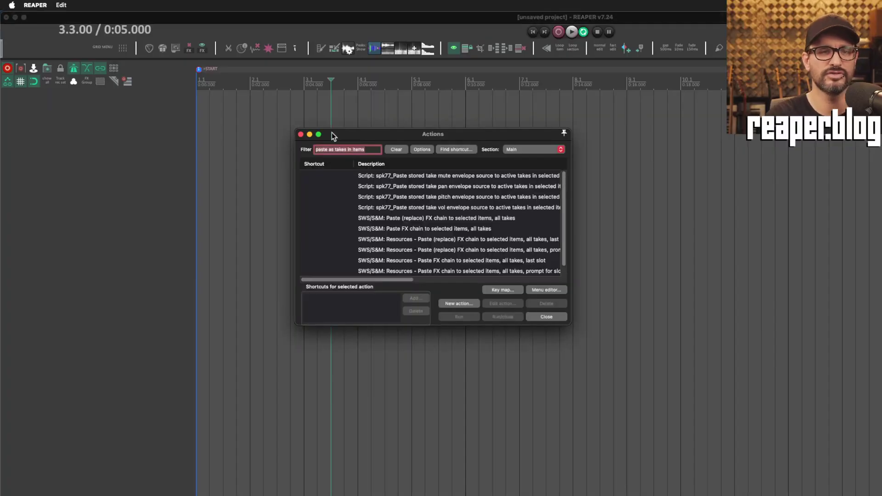
{"action": "key", "text": "BackSpace"}
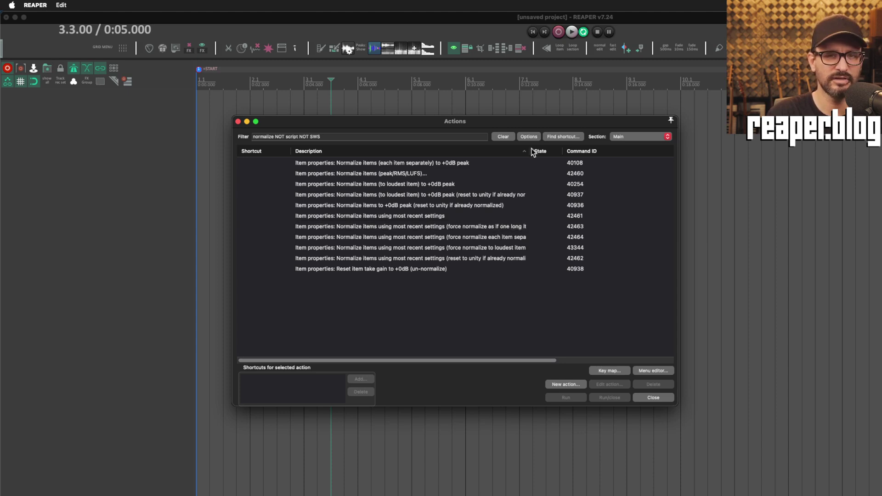
{"action": "left_click_drag", "start_coordinate": [531, 152], "coordinate": [549, 152]}
{"action": "left_click", "coordinate": [499, 228]}
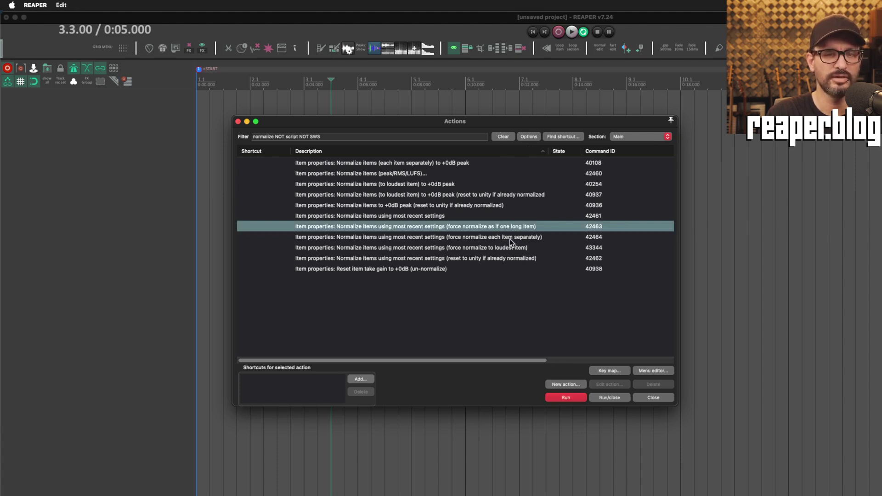
{"action": "left_click", "coordinate": [510, 238]}
{"action": "left_click", "coordinate": [509, 251]}
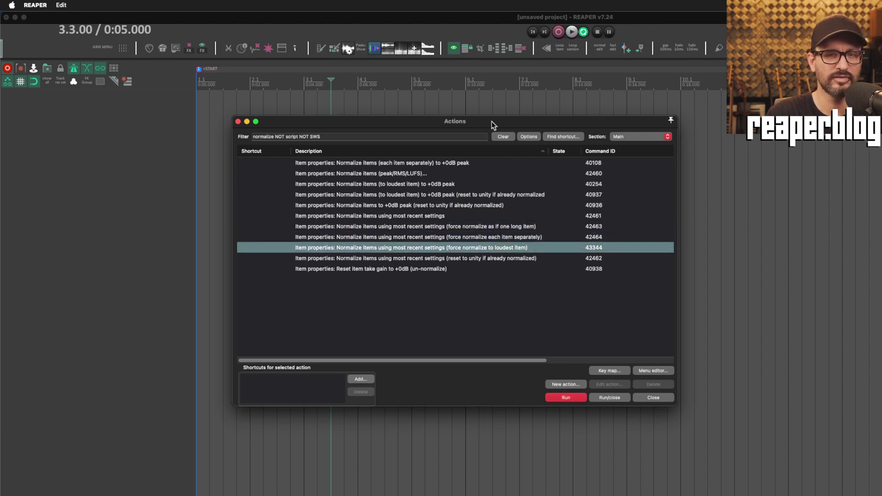
- Insert the samples DRUMXD - Snare-011 to Snare-021 from the DB: Synth Drums database at sequential time positions on a single track
{"action": "left_click_drag", "start_coordinate": [492, 121], "coordinate": [510, 203]}
{"action": "key", "text": "super+alt+x"}
{"action": "left_click", "coordinate": [224, 330], "text": "shift"}
{"action": "left_click_drag", "start_coordinate": [206, 232], "coordinate": [156, 111]}
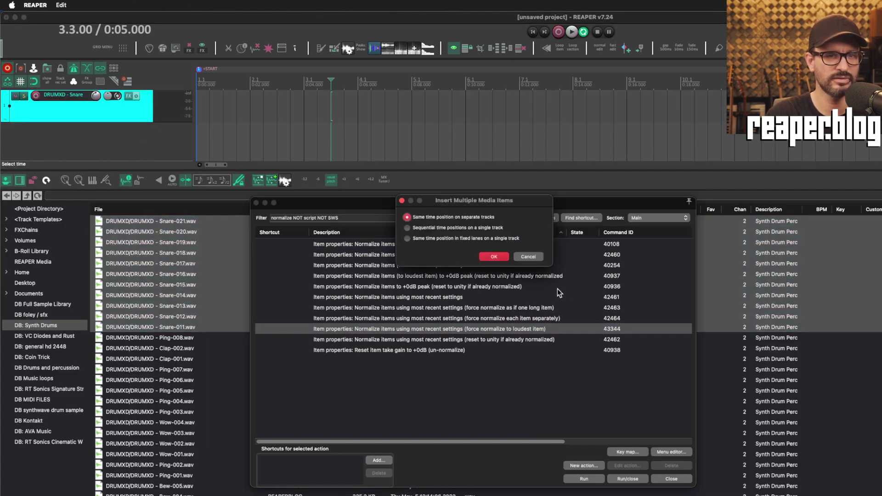
{"action": "left_click", "coordinate": [464, 228]}
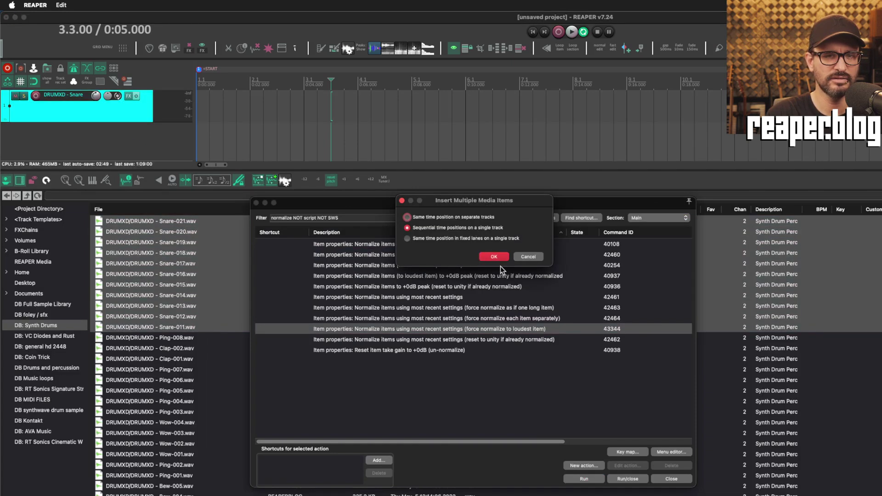
{"action": "left_click", "coordinate": [494, 256]}
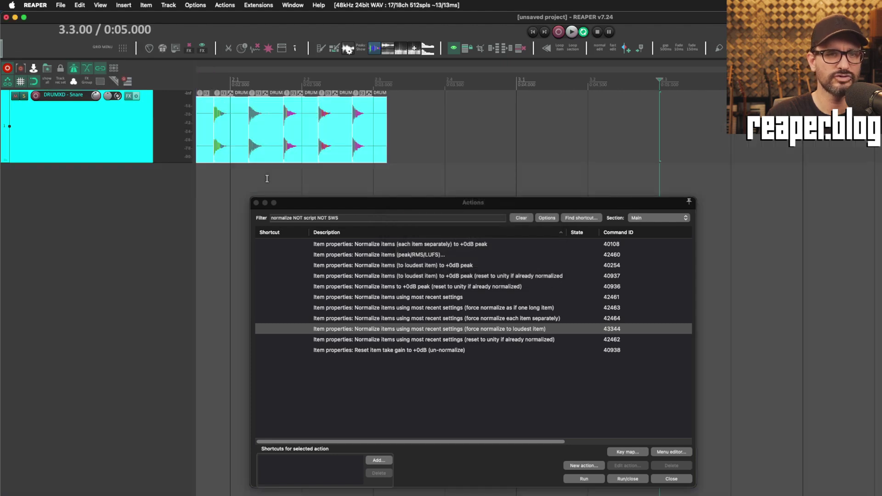
- Run Normalize items (peak/RMS/LUFS) on the snare items with Peak at -2.00 dB, normalizing each item separately
{"action": "scroll", "coordinate": [267, 180], "scroll_direction": "left", "scroll_amount": 5}
{"action": "scroll", "coordinate": [275, 187], "scroll_direction": "down", "scroll_amount": 1}
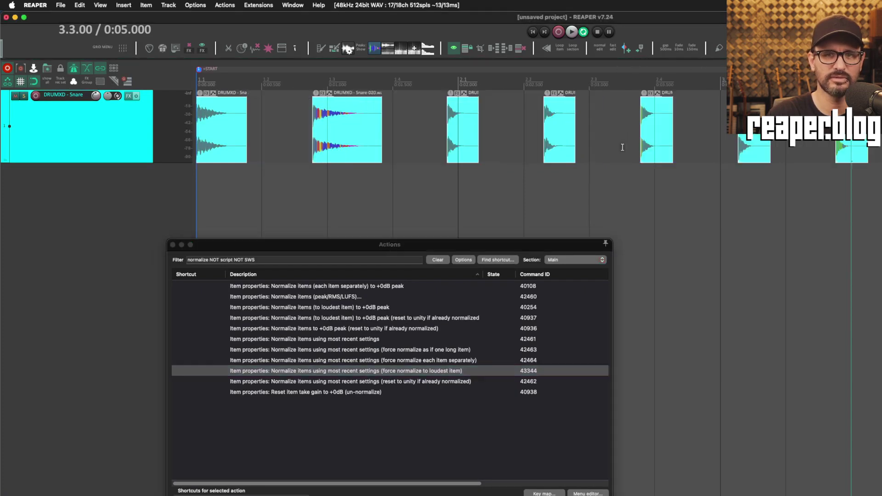
{"action": "scroll", "coordinate": [623, 147], "scroll_direction": "down", "scroll_amount": 3}
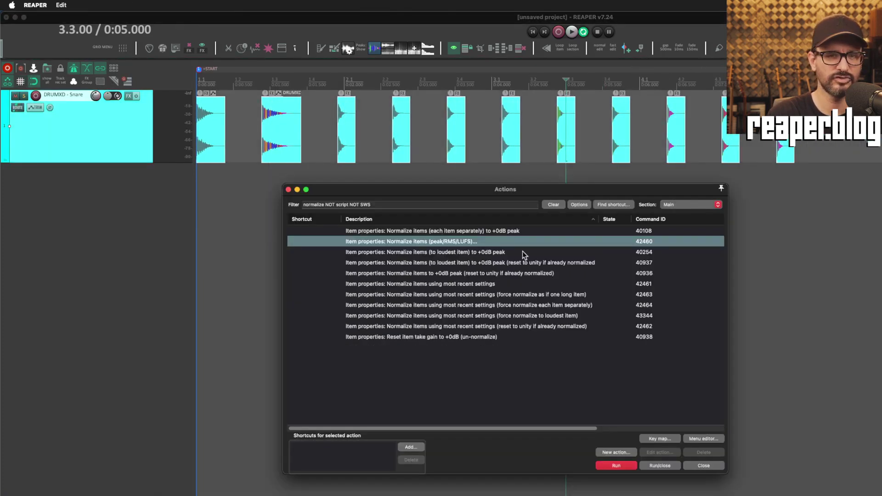
{"action": "left_click", "coordinate": [623, 466]}
{"action": "left_click", "coordinate": [563, 156]}
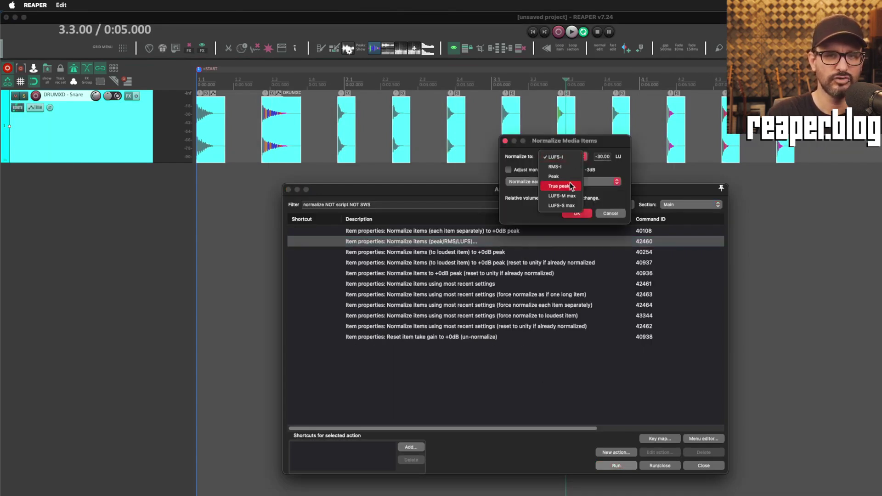
{"action": "left_click", "coordinate": [570, 177]}
{"action": "left_click", "coordinate": [603, 157]}
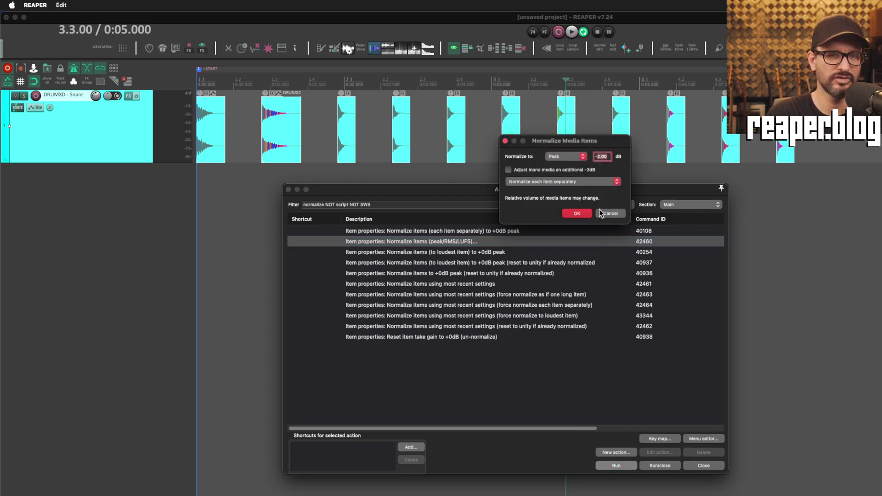
{"action": "left_click", "coordinate": [561, 188]}
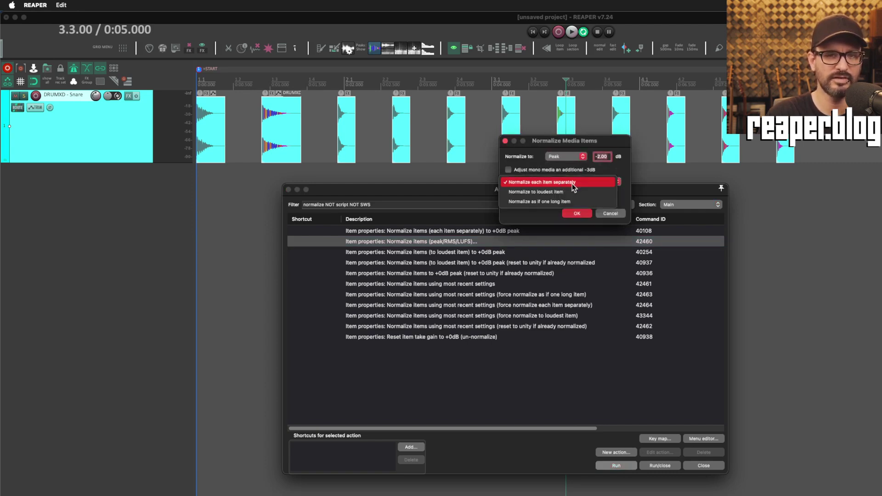
{"action": "left_click", "coordinate": [590, 202]}
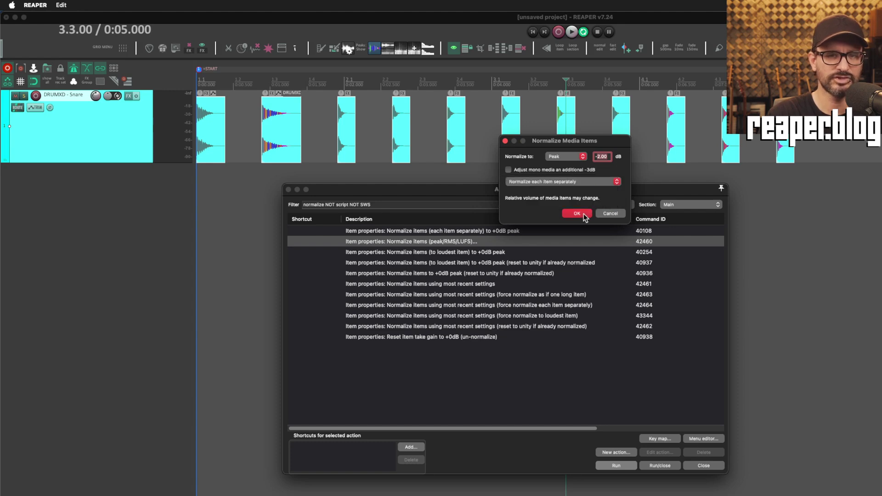
{"action": "left_click", "coordinate": [580, 214]}
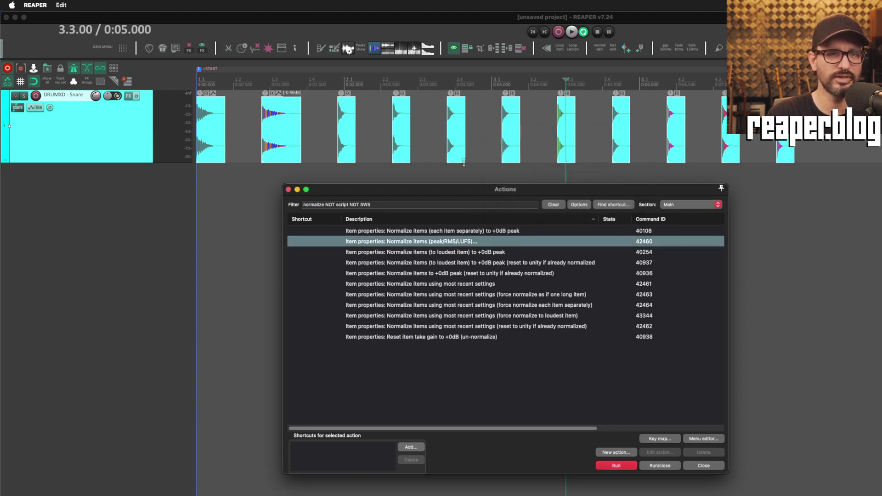
- Select all items on the snare track and normalize them using most recent settings, forced to the loudest item
{"action": "scroll", "coordinate": [409, 129], "scroll_direction": "up", "scroll_amount": 3}
{"action": "scroll", "coordinate": [409, 129], "scroll_direction": "up", "scroll_amount": 3}
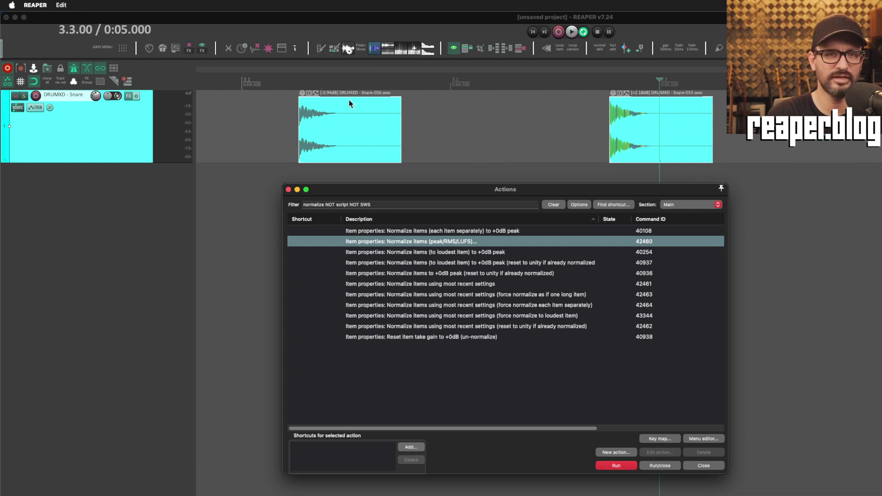
{"action": "scroll", "coordinate": [344, 136], "scroll_direction": "down", "scroll_amount": 5}
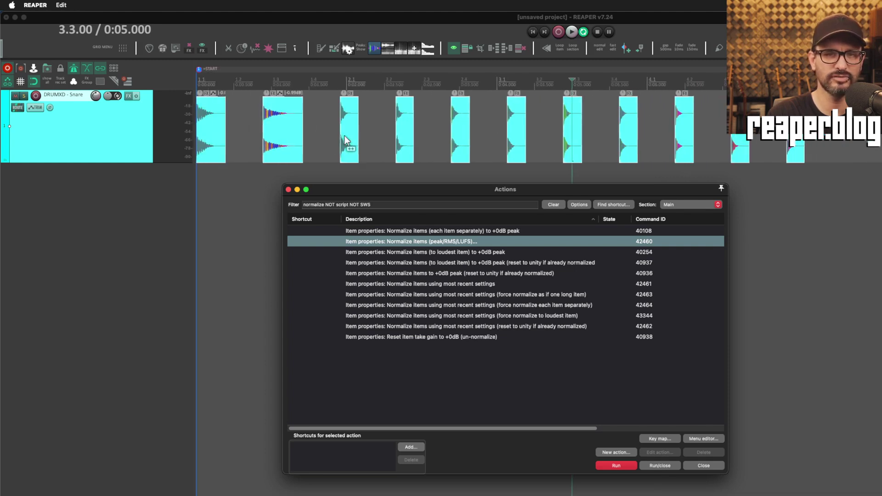
{"action": "left_click", "coordinate": [547, 296]}
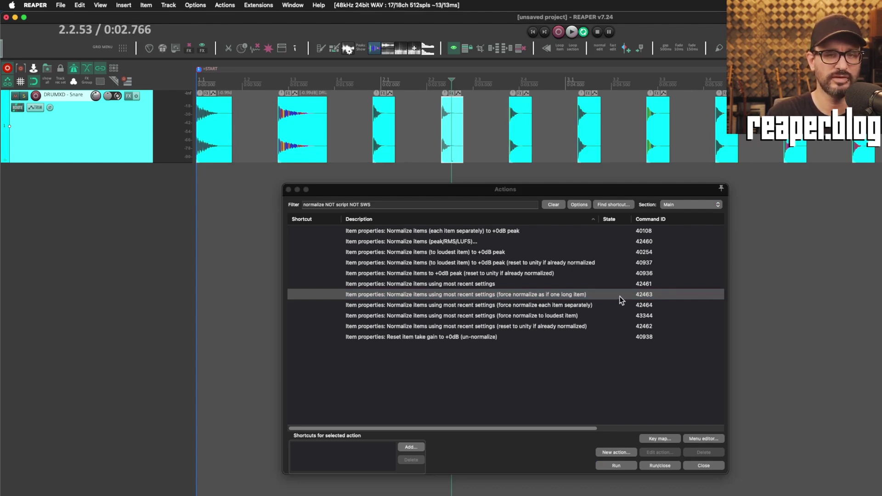
{"action": "left_click", "coordinate": [549, 319]}
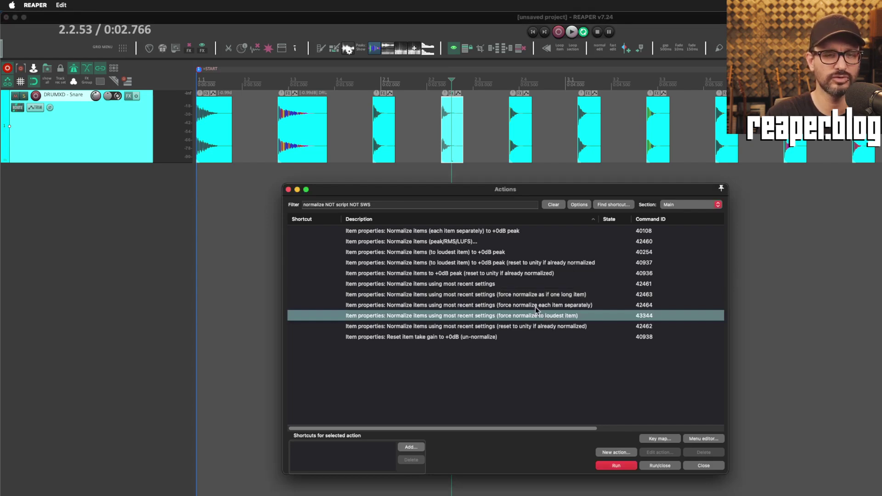
{"action": "double_click", "coordinate": [108, 144]}
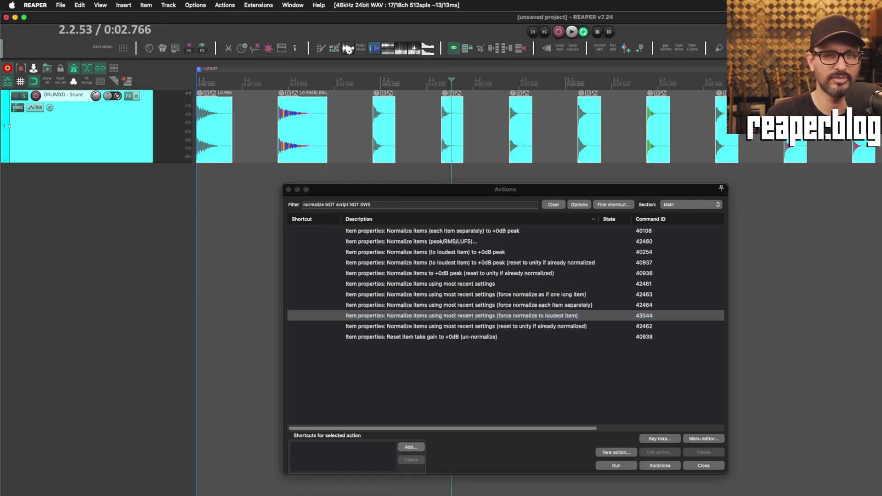
{"action": "left_click", "coordinate": [619, 465]}
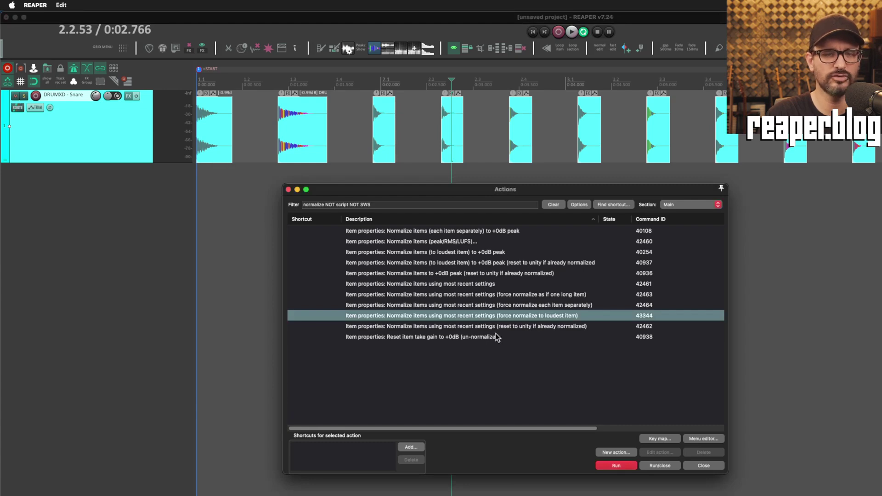
- Normalize the snare items to LUFS-S max at -30.00 LU, with each item normalized separately
{"action": "left_click", "coordinate": [516, 327]}
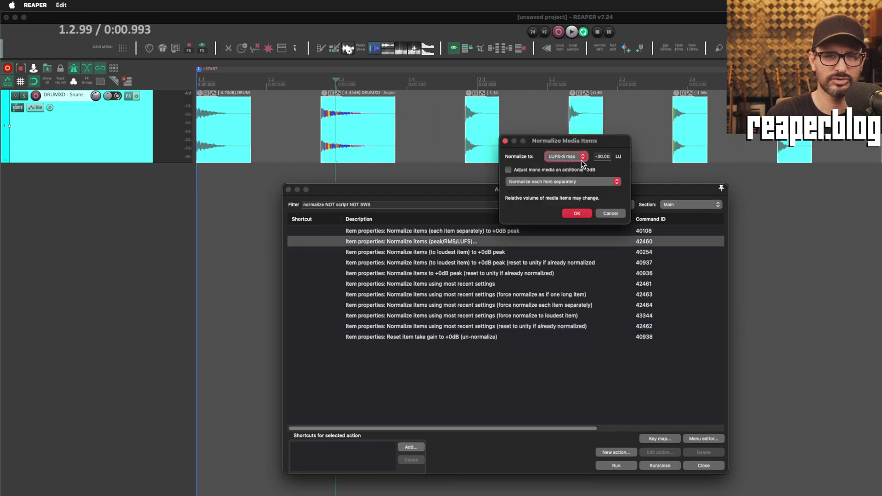
{"action": "left_click", "coordinate": [572, 183]}
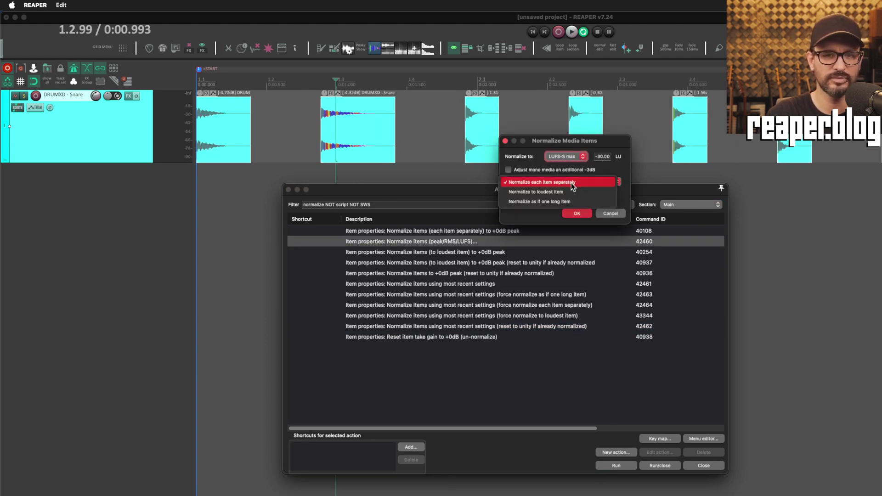
{"action": "left_click", "coordinate": [567, 181]}
{"action": "left_click", "coordinate": [578, 214]}
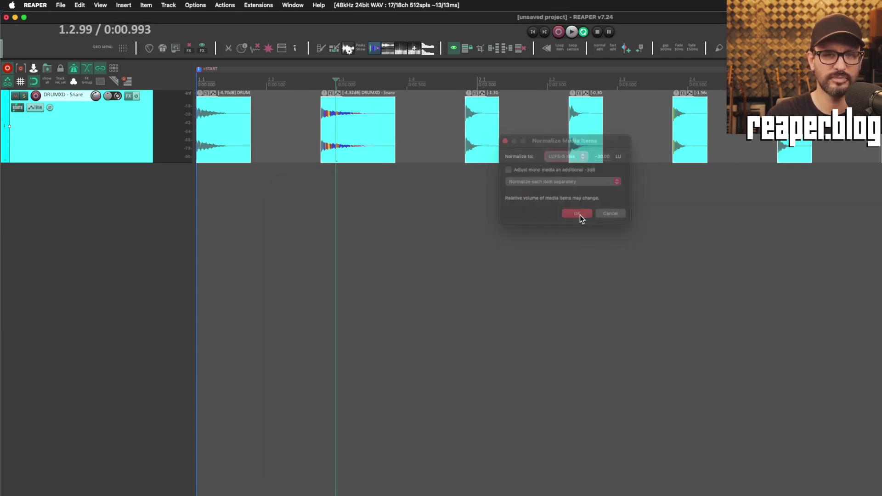
- Run the action that normalizes the snare items using most recent settings, forced as if they were one long item
{"action": "key", "text": "shift+/"}
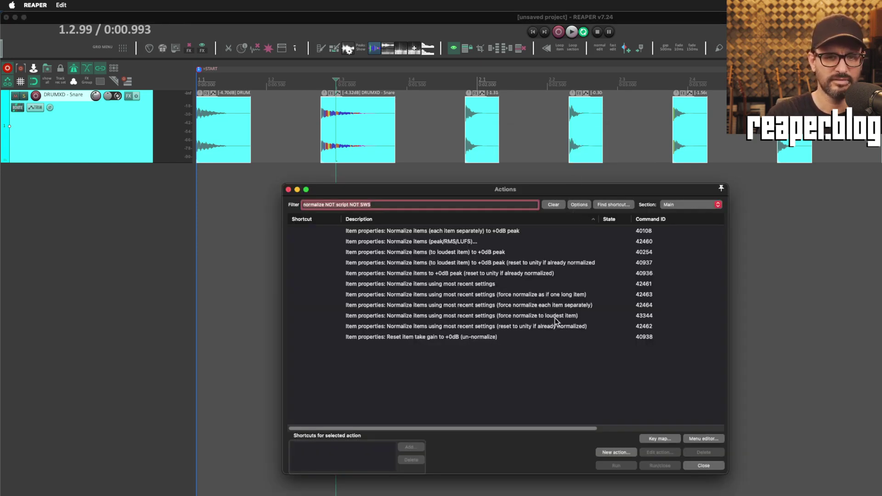
{"action": "left_click", "coordinate": [567, 308]}
{"action": "left_click", "coordinate": [574, 297]}
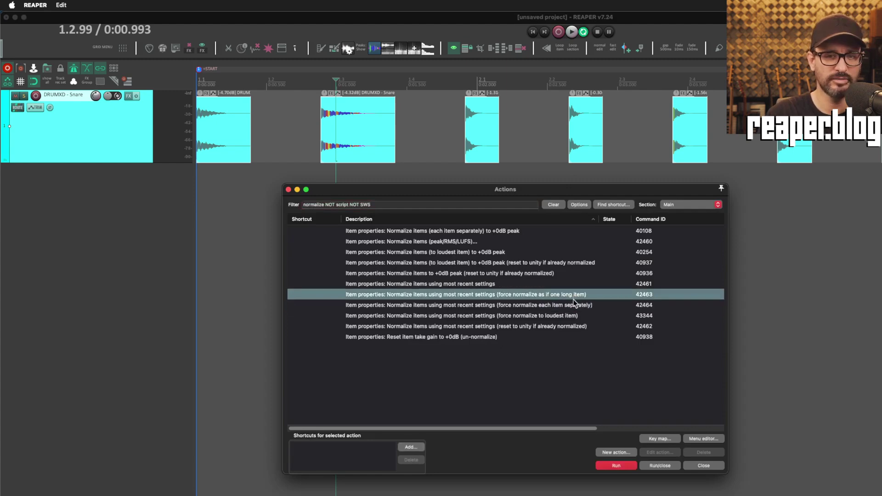
{"action": "left_click", "coordinate": [617, 466]}
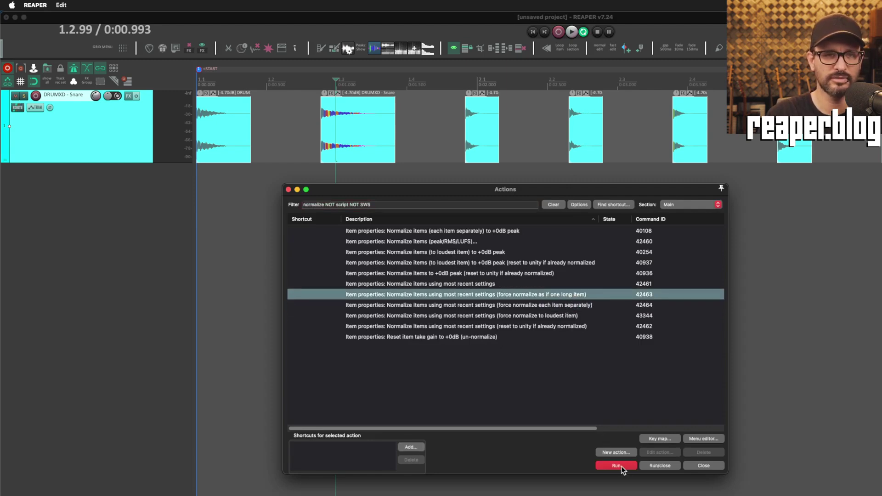
- Renormalize the snare items using most recent settings, first forced to the loudest item and again forced to each item separately
{"action": "left_click", "coordinate": [558, 317]}
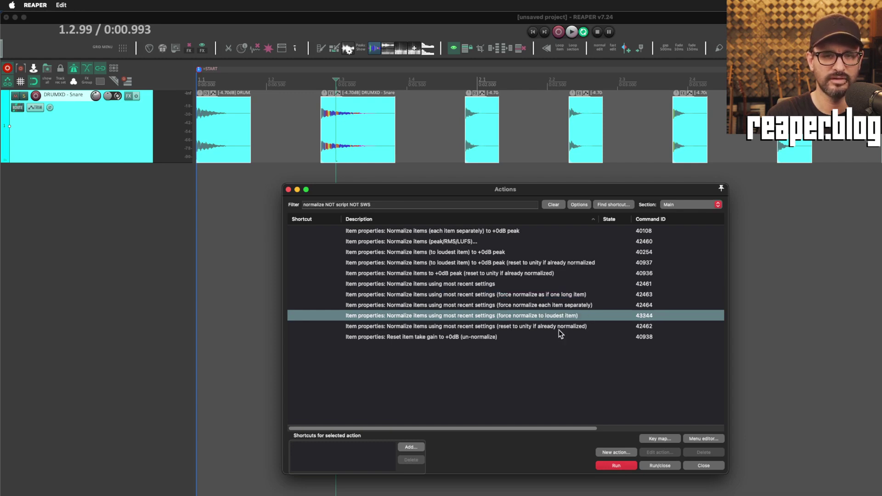
{"action": "left_click", "coordinate": [622, 466]}
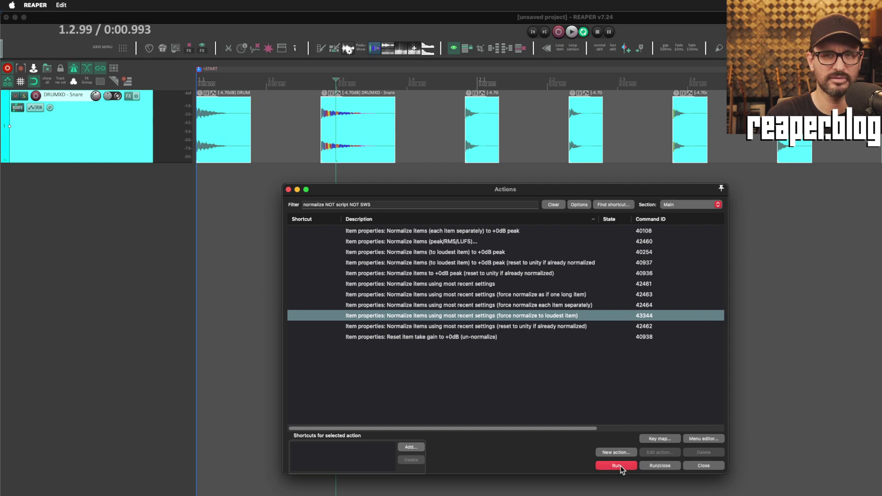
{"action": "left_click", "coordinate": [575, 306]}
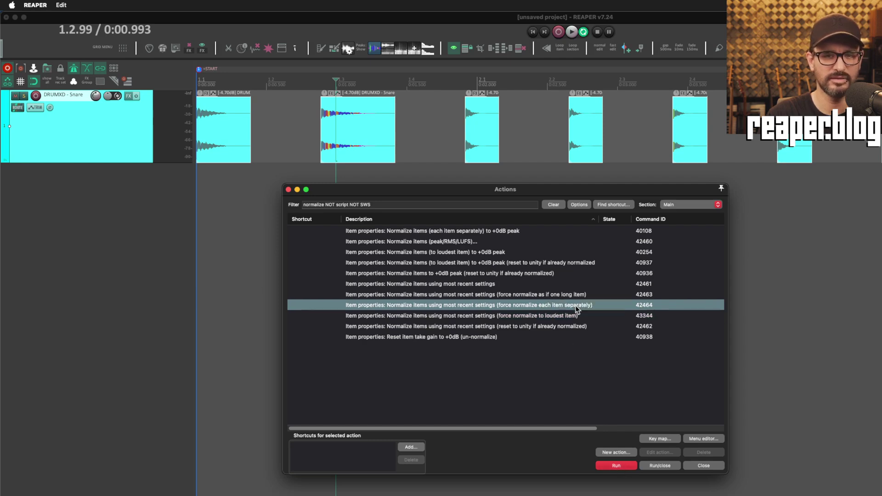
{"action": "left_click", "coordinate": [616, 466]}
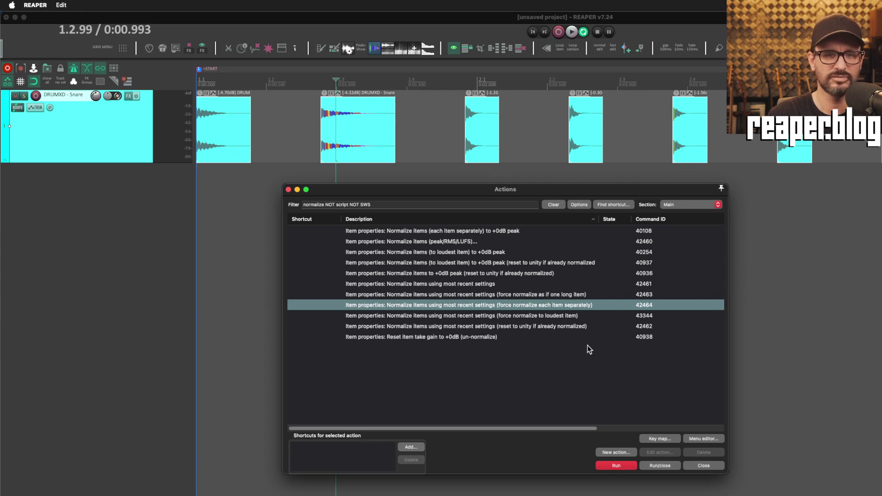
- Un-normalize the selected snare items by resetting their take gain to +0dB
{"action": "left_click", "coordinate": [469, 340]}
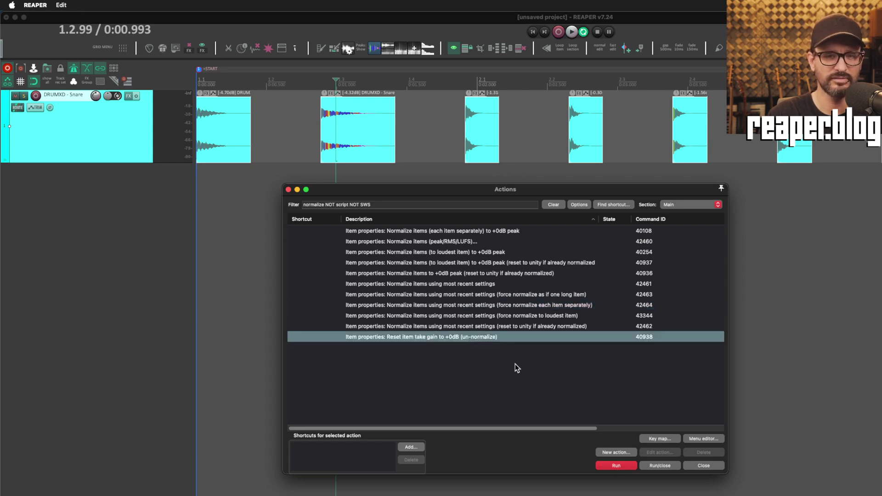
{"action": "left_click", "coordinate": [617, 466]}
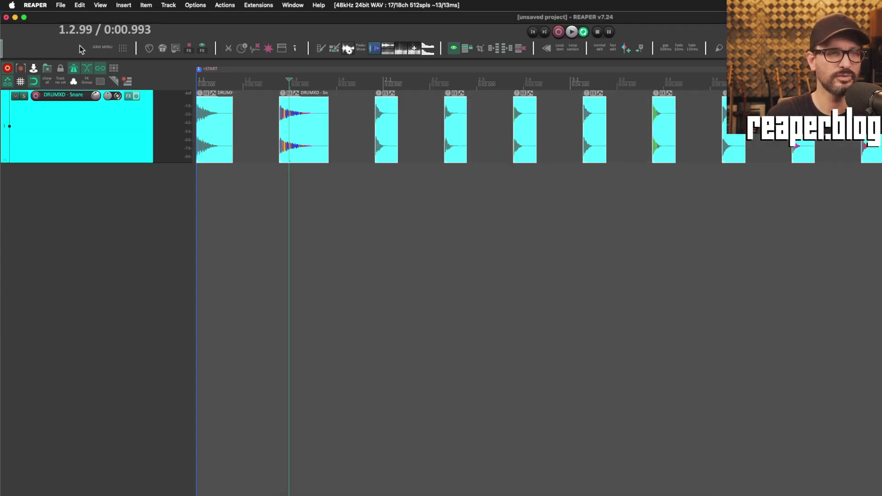
- Set the render source to selected media items and inspect the Normalize/Limit/Fade options for rendering
{"action": "left_click", "coordinate": [61, 5]}
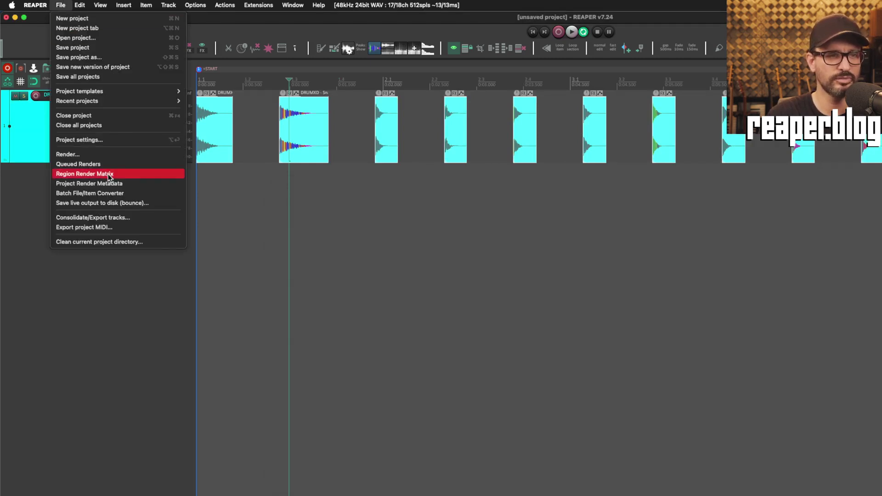
{"action": "left_click", "coordinate": [110, 154]}
{"action": "left_click", "coordinate": [367, 145]}
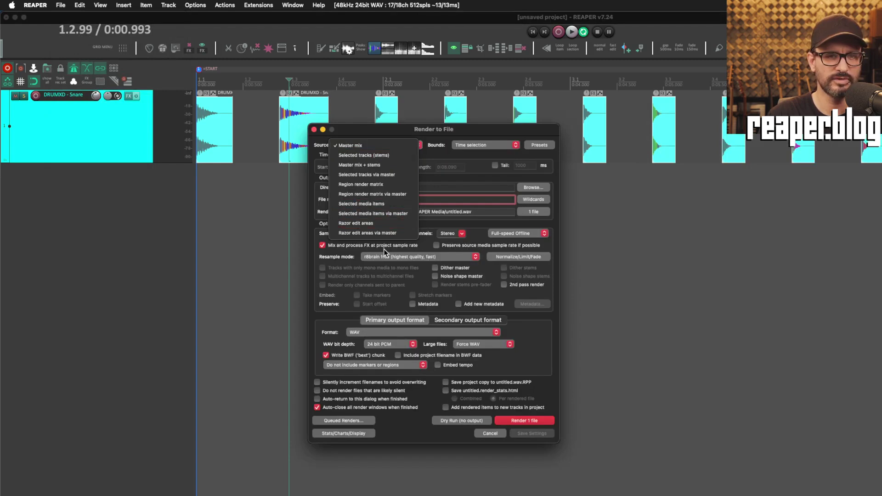
{"action": "left_click", "coordinate": [376, 207]}
{"action": "left_click", "coordinate": [512, 258]}
{"action": "left_click", "coordinate": [512, 283]}
{"action": "left_click", "coordinate": [547, 317]}
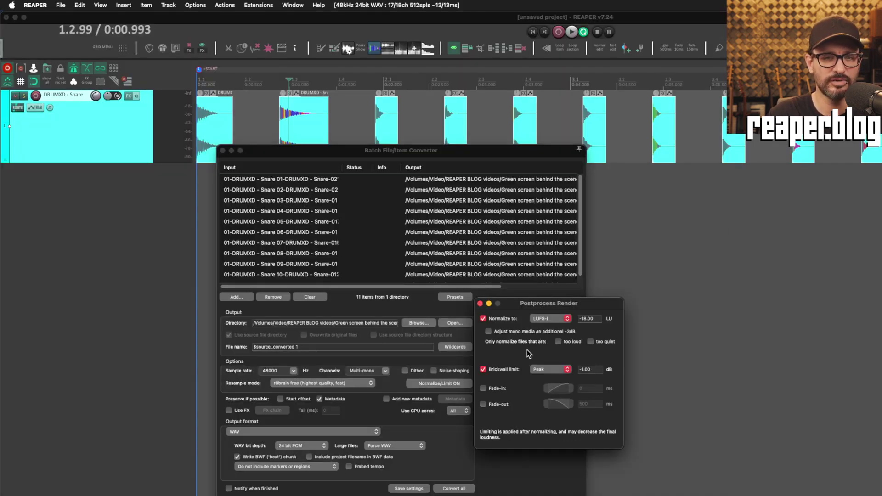
- Check the Batch File/Item Converter's normalization modes and widen its Input column to read the full snare file names, then close it
{"action": "left_click", "coordinate": [562, 317]}
{"action": "left_click", "coordinate": [565, 318]}
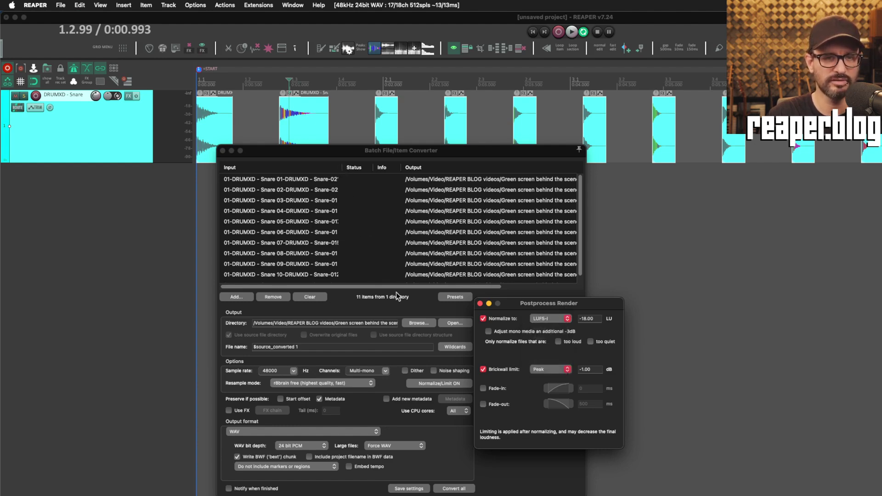
{"action": "left_click", "coordinate": [481, 303]}
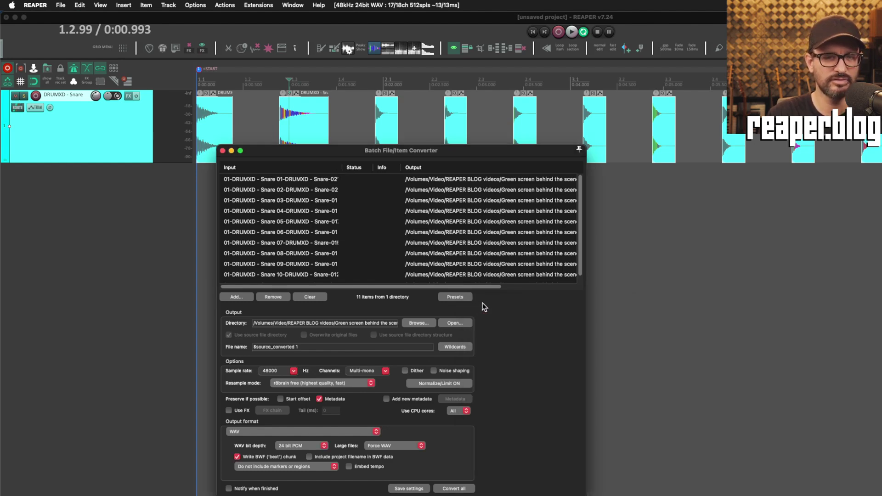
{"action": "left_click_drag", "start_coordinate": [340, 167], "coordinate": [377, 167]}
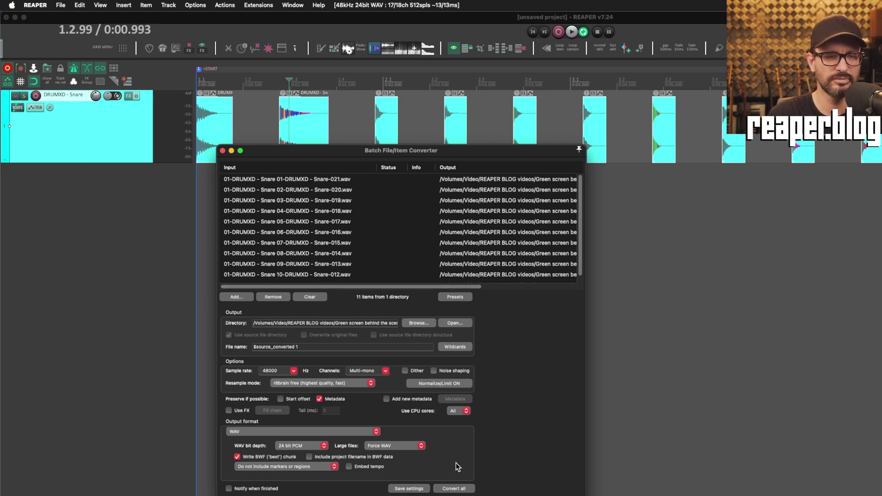
{"action": "left_click", "coordinate": [223, 150]}
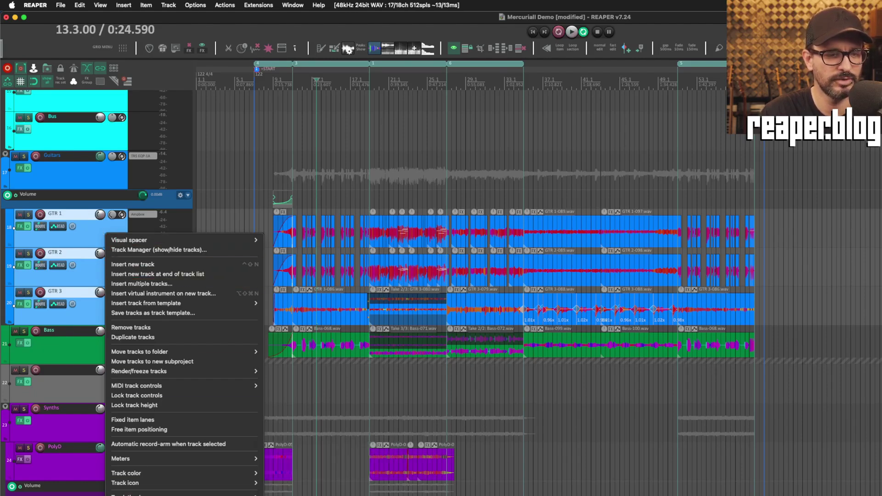
- Open the track grouping settings for the selected GTR 1, GTR 2 and GTR 3 tracks
{"action": "left_click", "coordinate": [152, 495]}
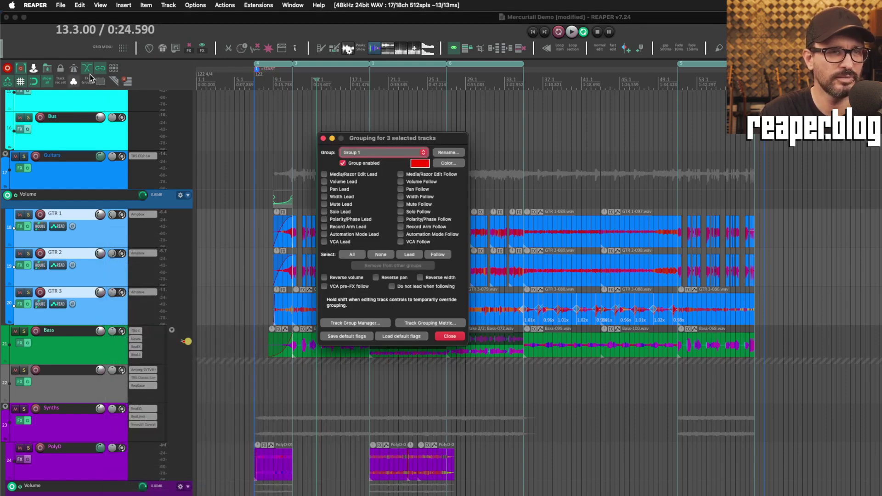
{"action": "left_click_drag", "start_coordinate": [396, 140], "coordinate": [392, 137]}
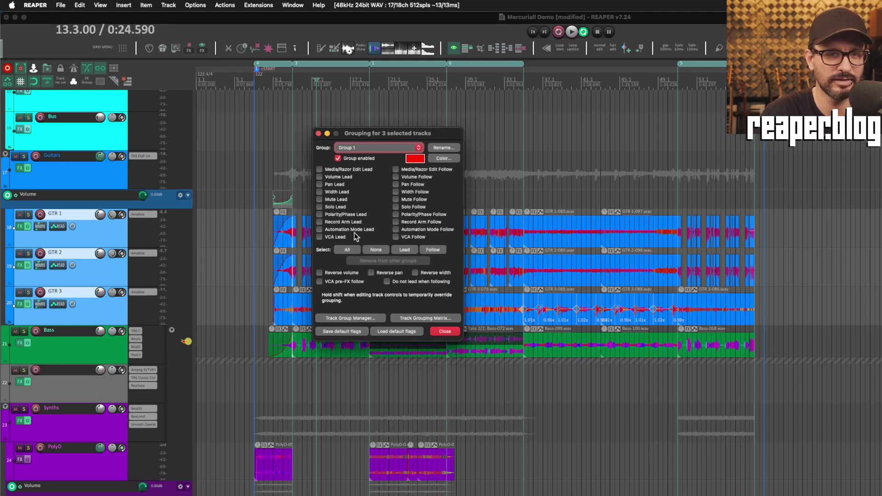
- Examine the range of available track groups, expanding the list beyond Group 16 and returning to Group 1
{"action": "left_click", "coordinate": [387, 147]}
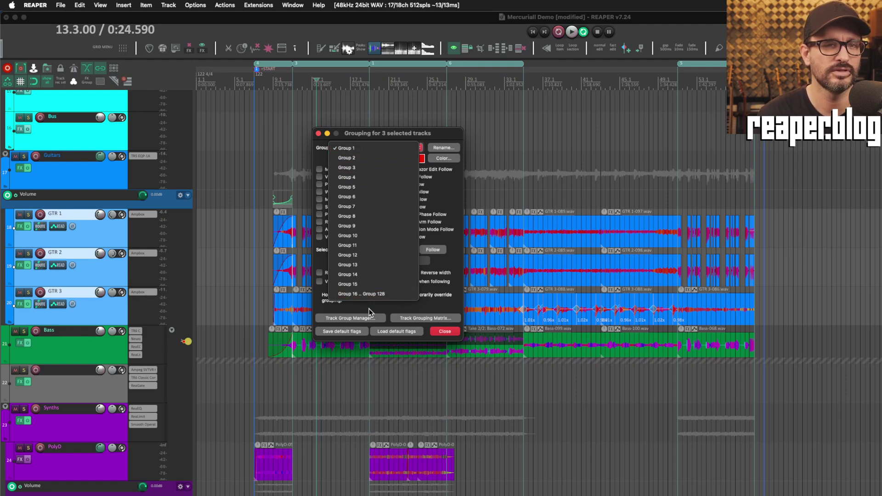
{"action": "left_click", "coordinate": [381, 138]}
{"action": "left_click", "coordinate": [382, 146]}
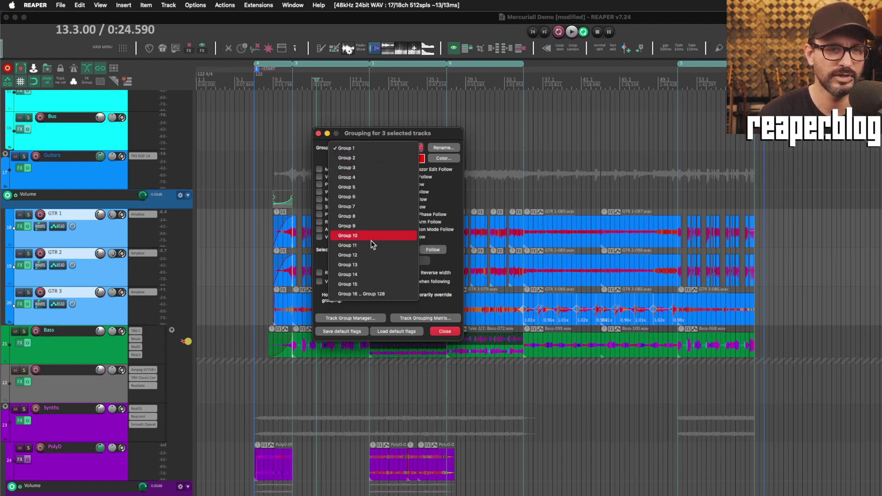
{"action": "left_click", "coordinate": [383, 295]}
{"action": "left_click", "coordinate": [390, 147]}
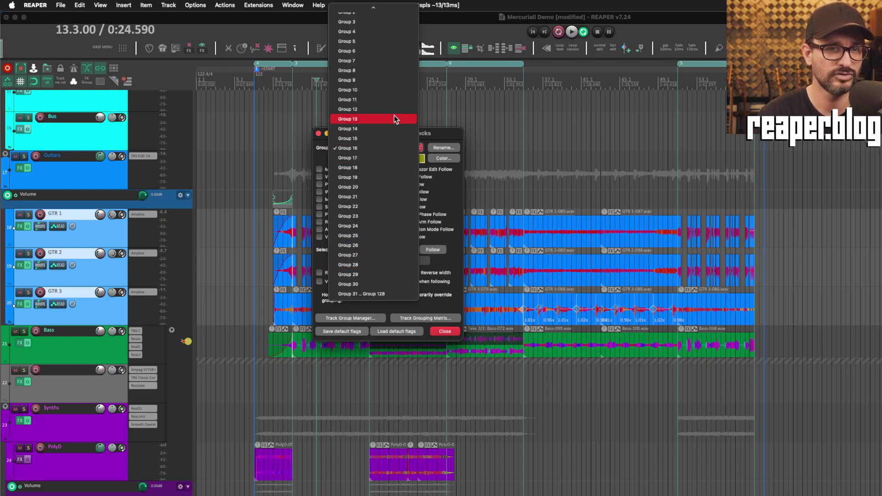
{"action": "scroll", "coordinate": [363, 283], "scroll_direction": "up", "scroll_amount": 1}
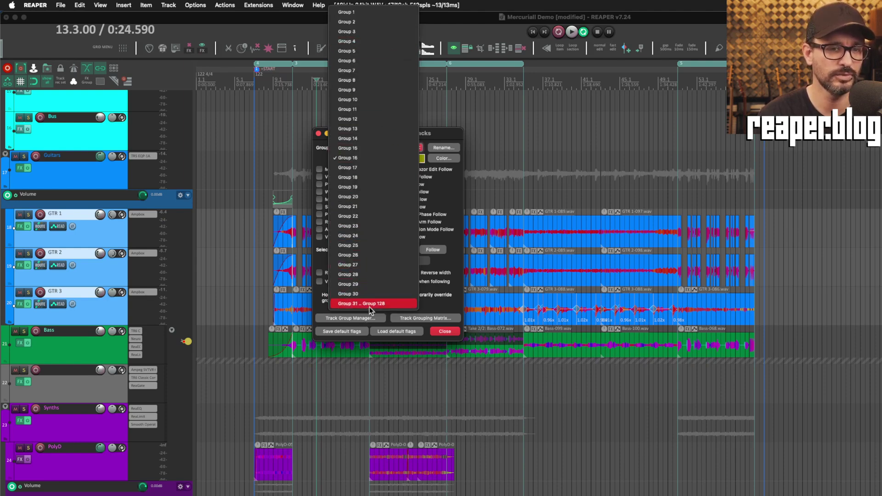
{"action": "left_click", "coordinate": [360, 13]}
{"action": "left_click", "coordinate": [363, 148]}
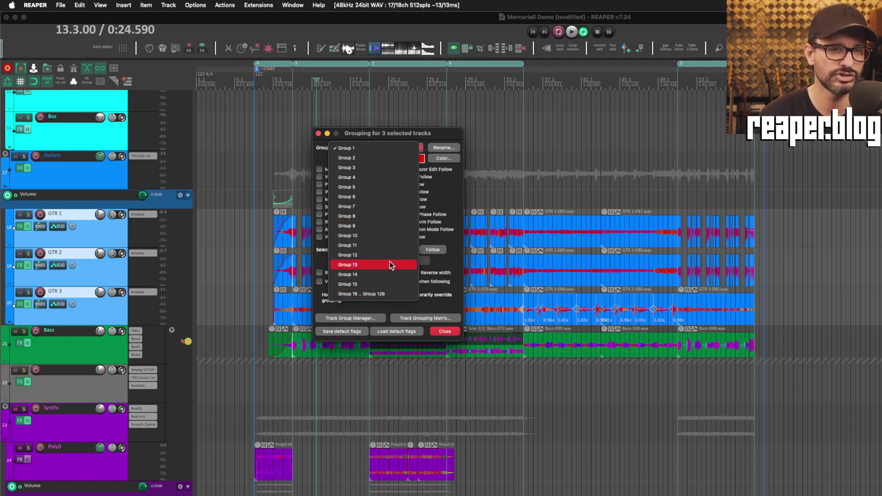
{"action": "left_click", "coordinate": [422, 134]}
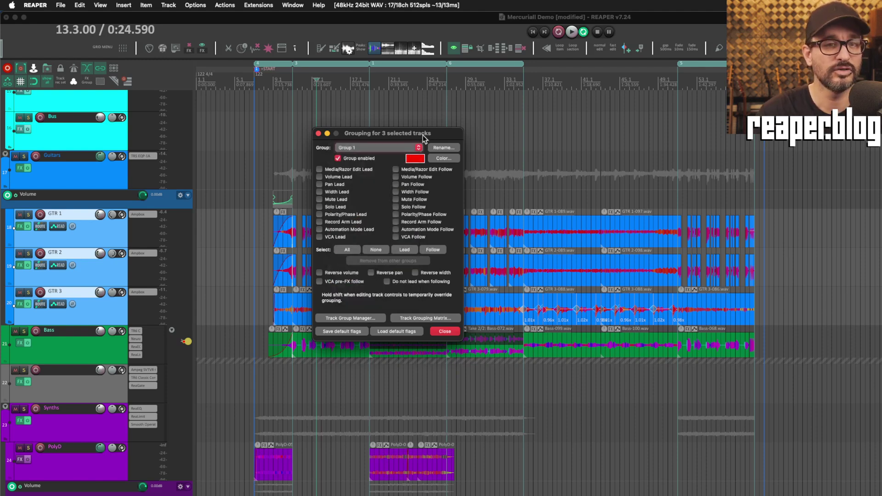
{"action": "left_click", "coordinate": [416, 148]}
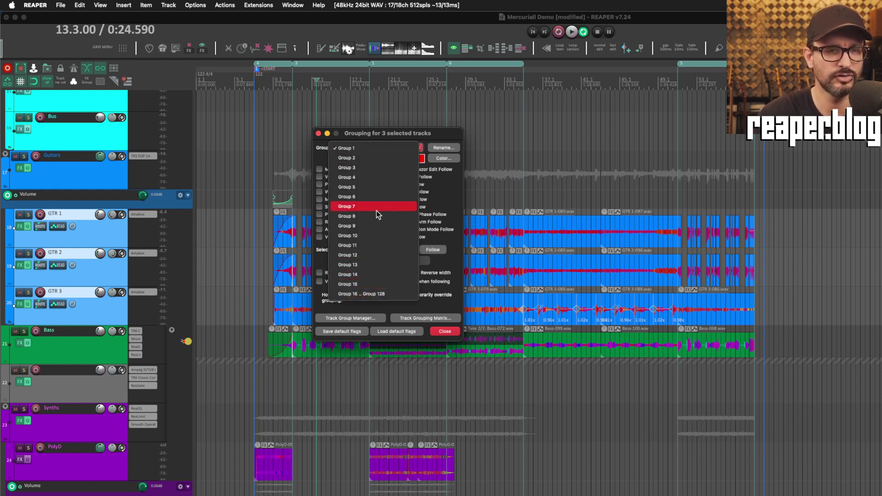
{"action": "left_click", "coordinate": [366, 148]}
- Rename Group 1 to "guitars" and load the default grouping flags for the three guitar tracks
{"action": "left_click", "coordinate": [443, 148]}
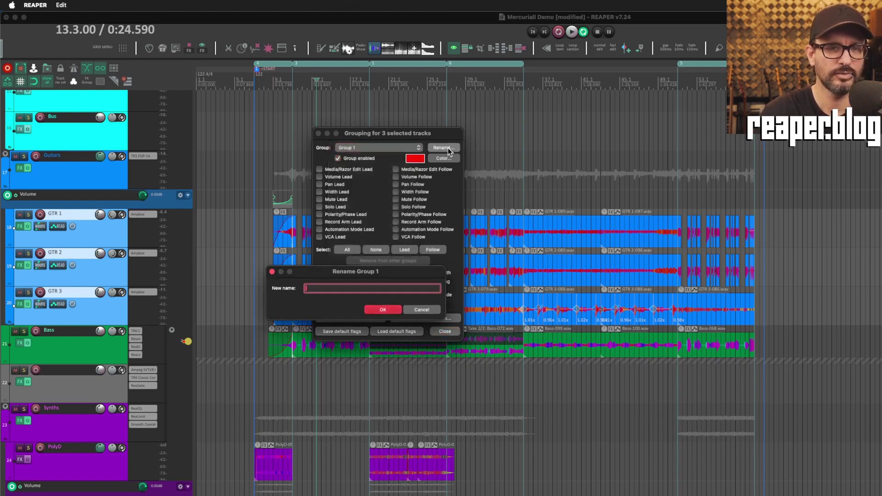
{"action": "type", "text": "guitars"}
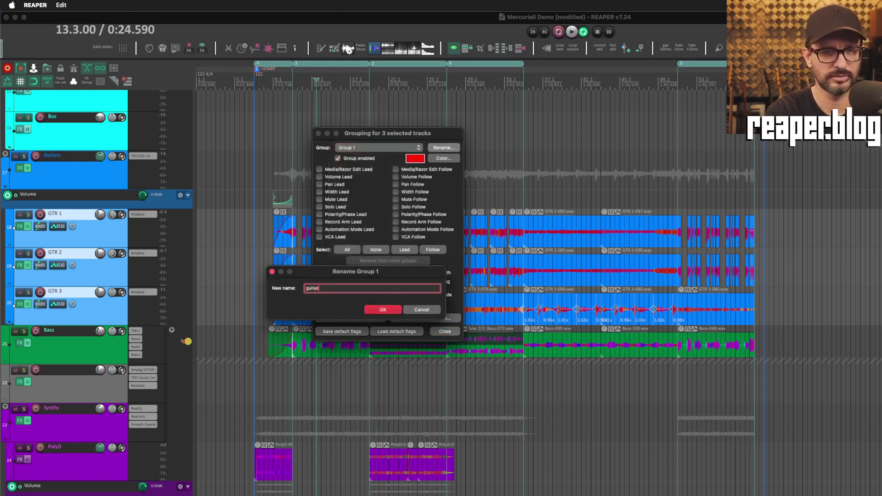
{"action": "key", "text": "Return"}
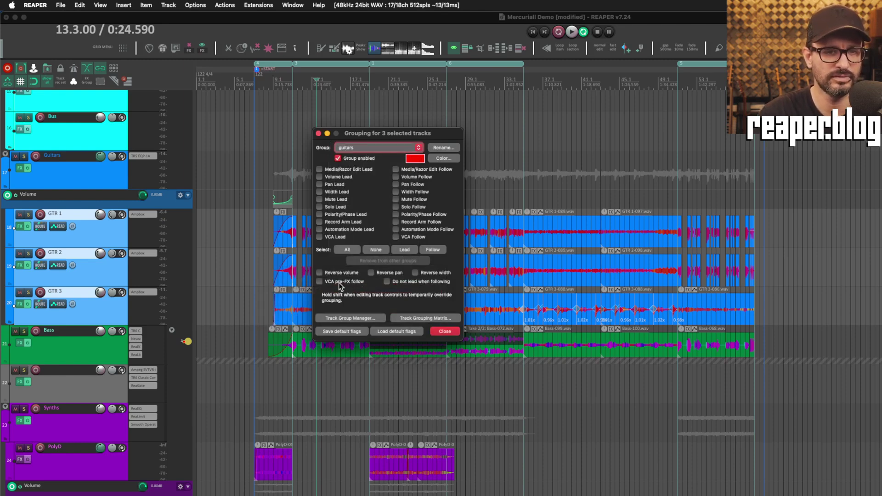
{"action": "left_click", "coordinate": [397, 331]}
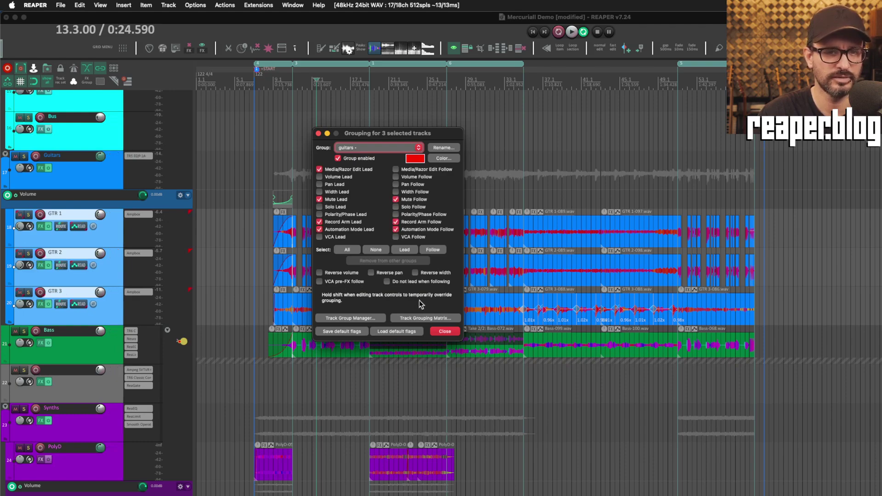
{"action": "left_click", "coordinate": [395, 150]}
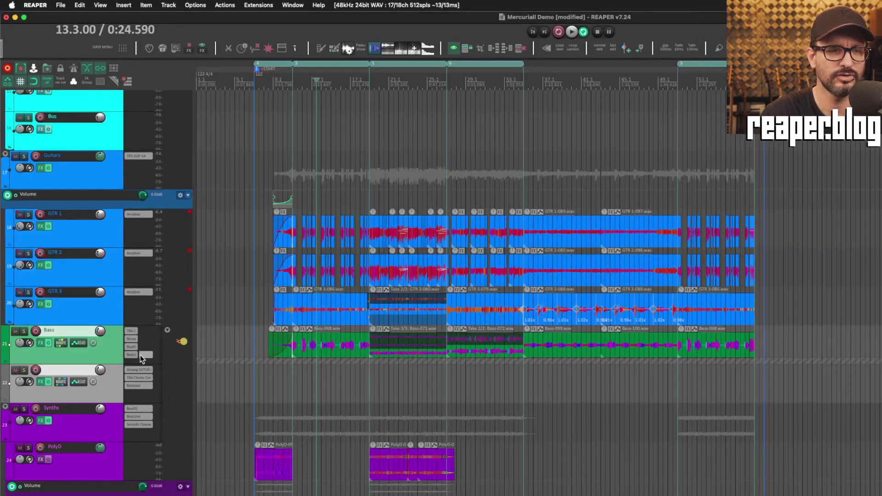
- Assign the Bass track and the unnamed track below it to Group 2 with the default grouping flags
{"action": "left_click", "coordinate": [73, 83]}
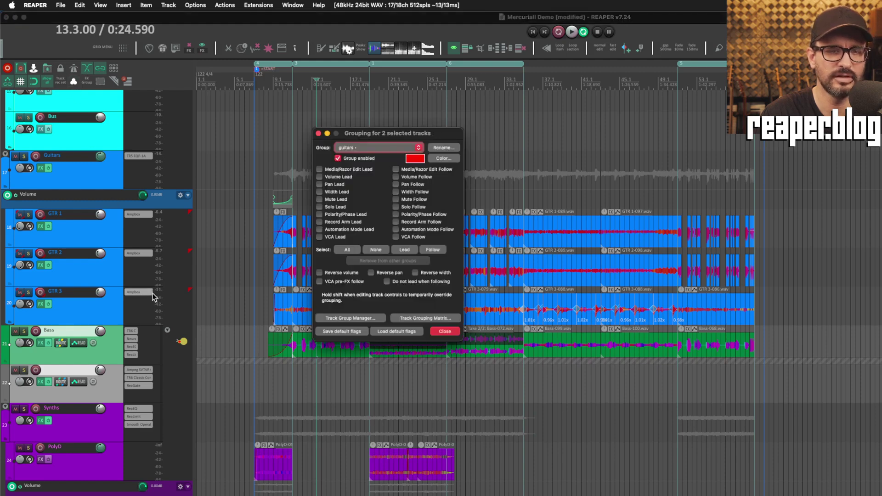
{"action": "left_click", "coordinate": [357, 148]}
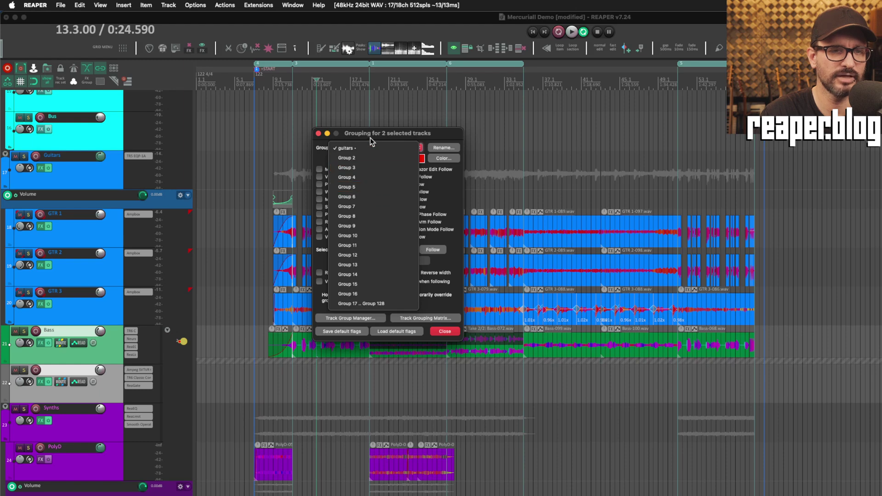
{"action": "left_click", "coordinate": [358, 159]}
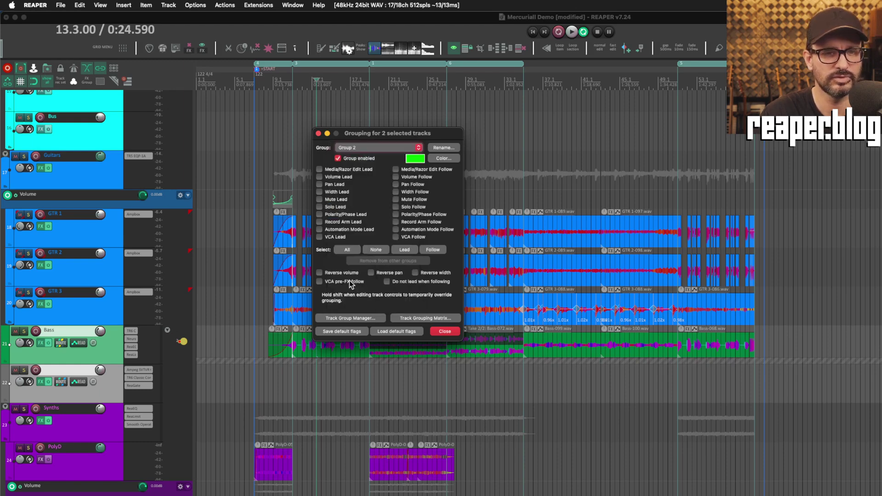
{"action": "left_click", "coordinate": [409, 332]}
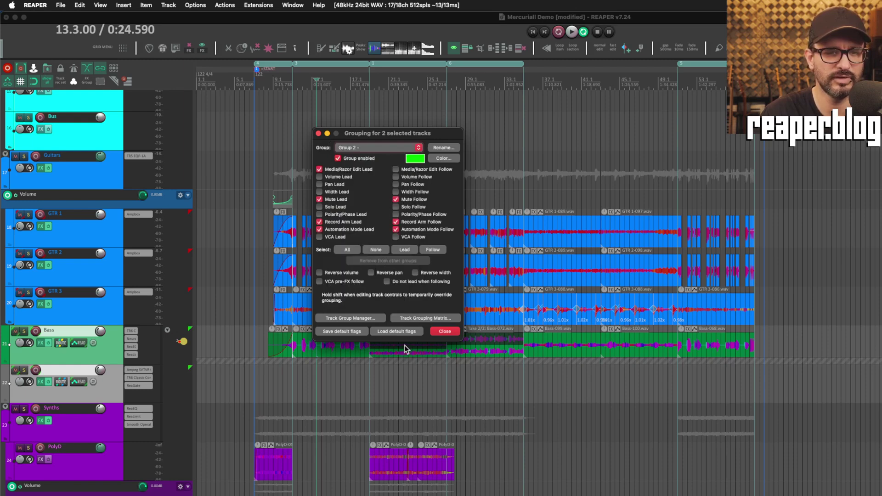
{"action": "left_click", "coordinate": [444, 332]}
- Group PolyD and the other selected synth track in Group 16, rename it "Synths", and load the default grouping flags
{"action": "left_click", "coordinate": [108, 449]}
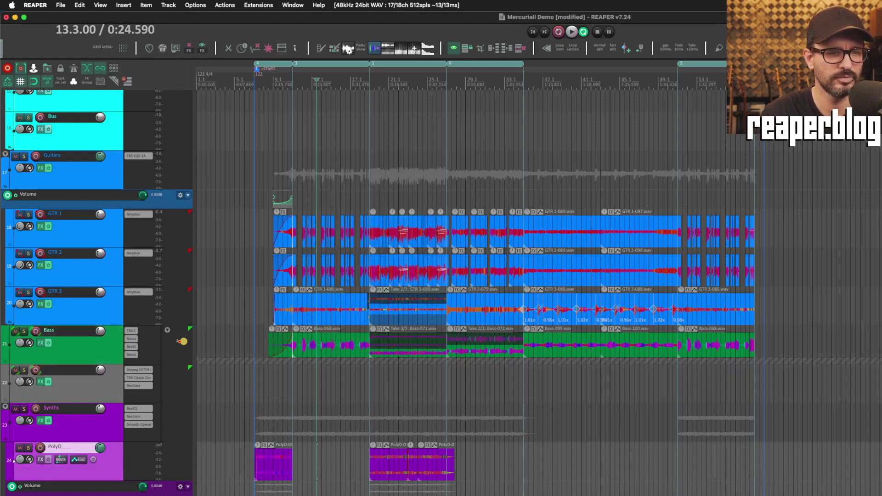
{"action": "left_click", "coordinate": [77, 84]}
{"action": "left_click", "coordinate": [380, 149]}
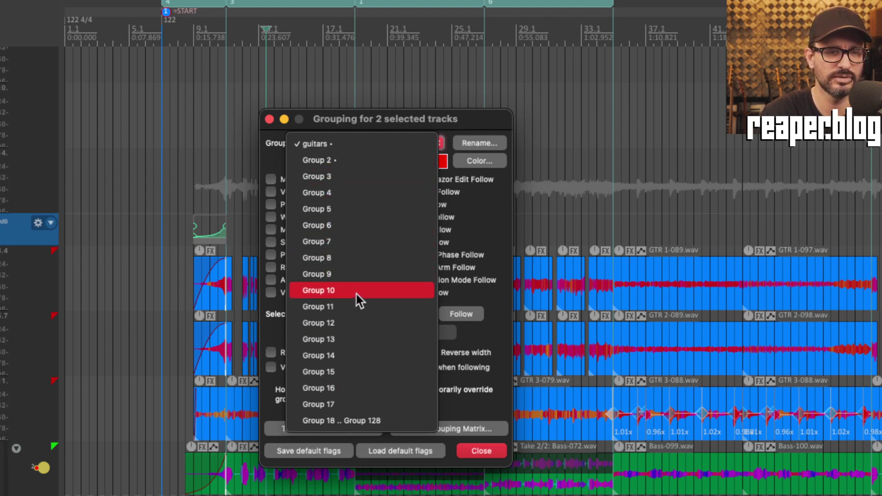
{"action": "left_click", "coordinate": [357, 388]}
{"action": "left_click", "coordinate": [470, 144]}
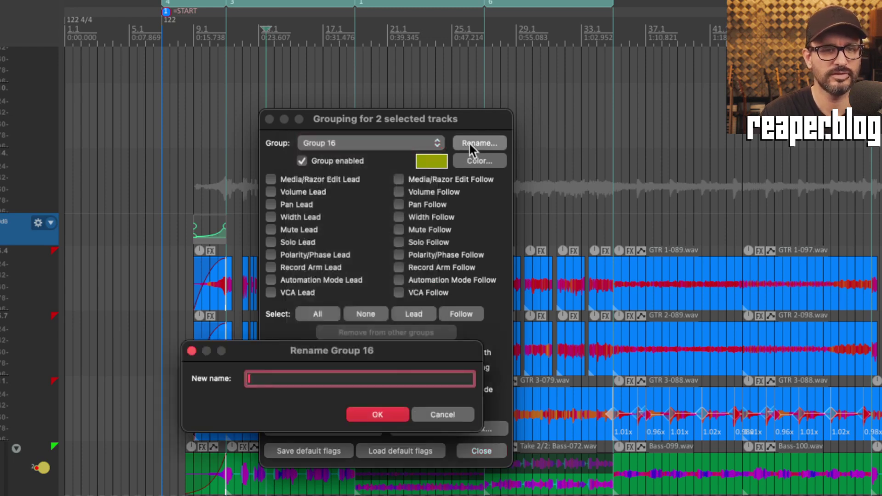
{"action": "type", "text": "Synths"}
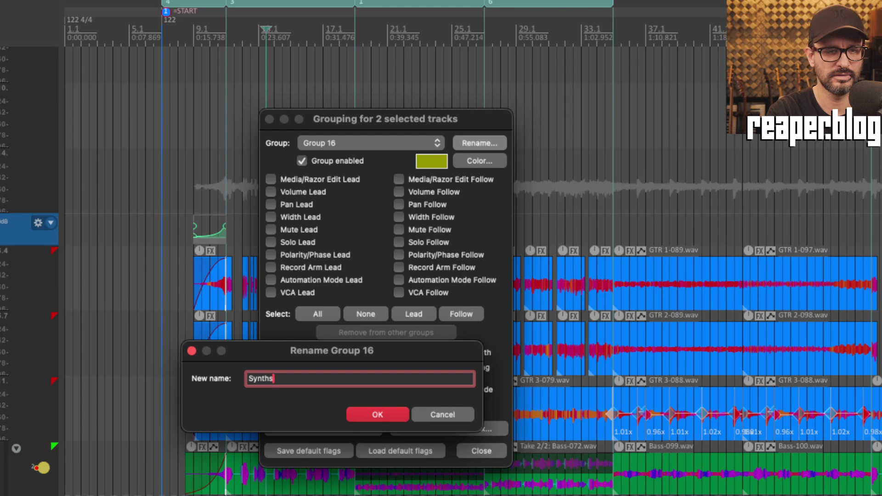
{"action": "key", "text": "Return"}
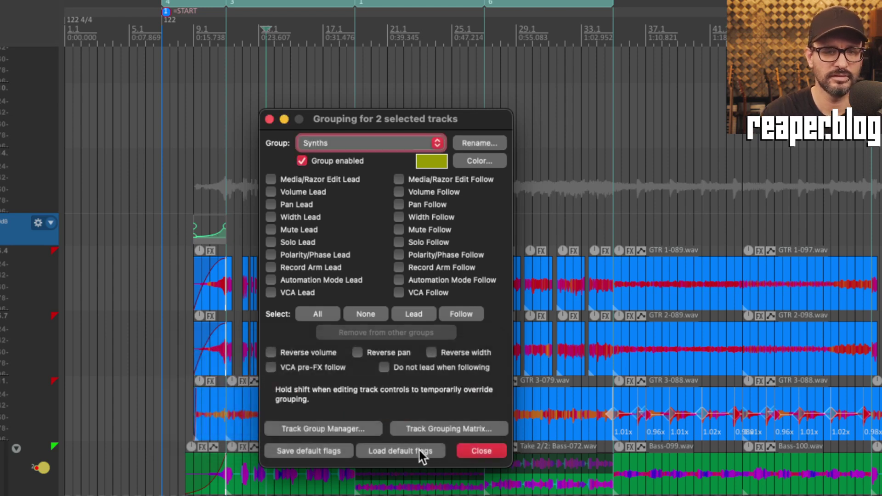
{"action": "left_click", "coordinate": [421, 451]}
{"action": "left_click", "coordinate": [392, 144]}
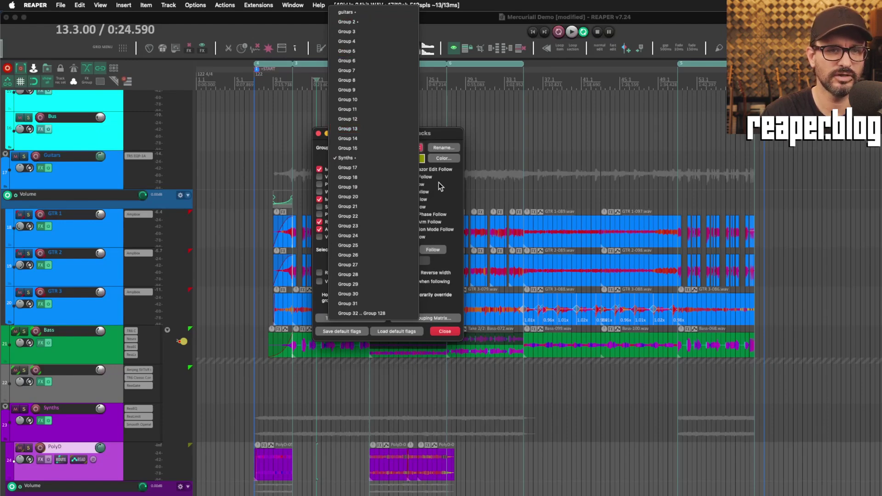
{"action": "left_click", "coordinate": [446, 133]}
{"action": "left_click", "coordinate": [445, 331]}
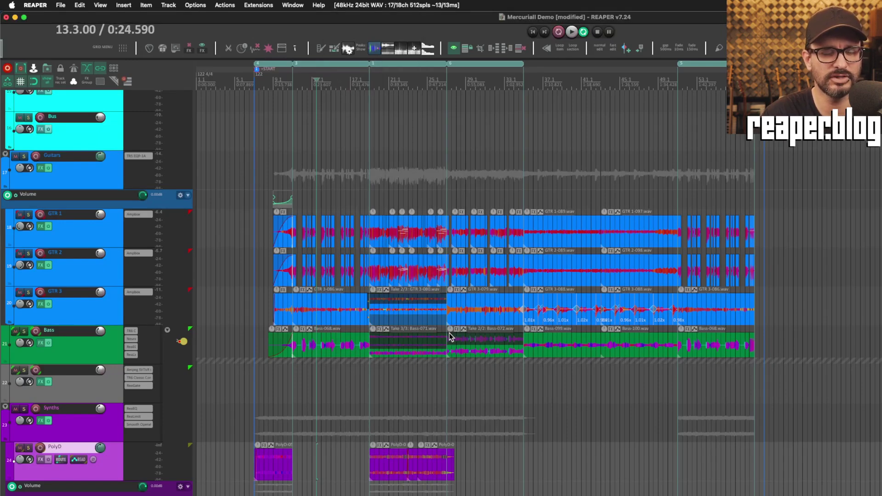